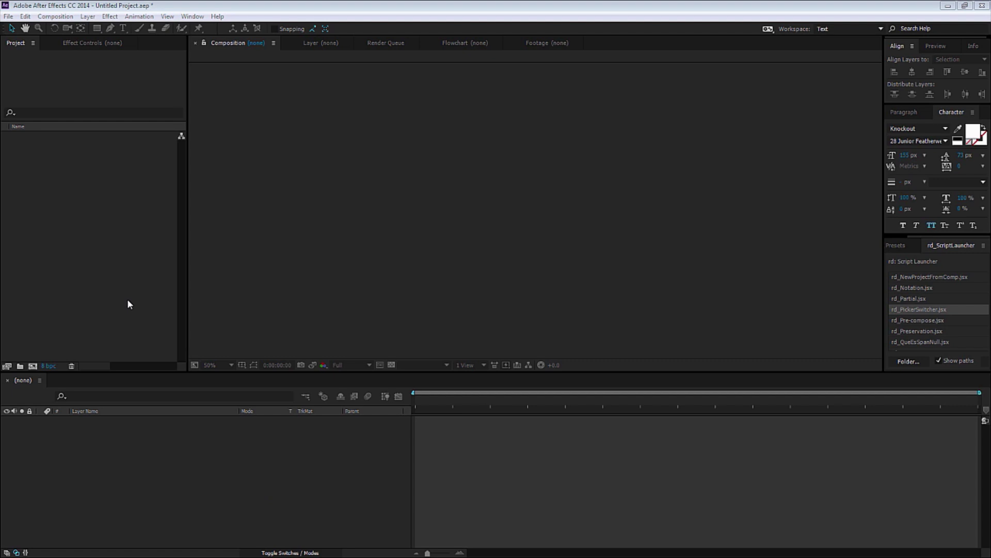
Create a new HDTV 1080 29.97 composition named BG1.
key(ctrl+n)
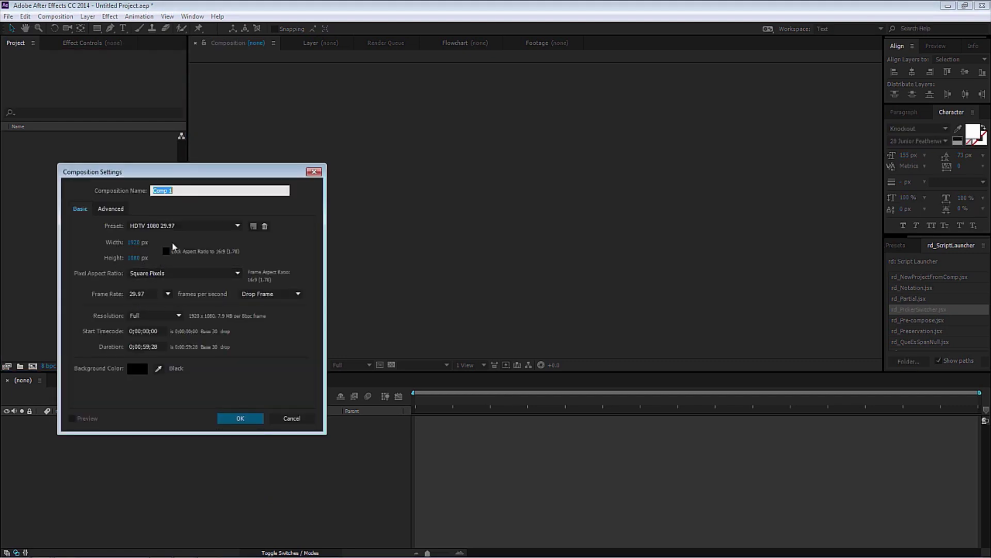
text(BG1)
key(Return)
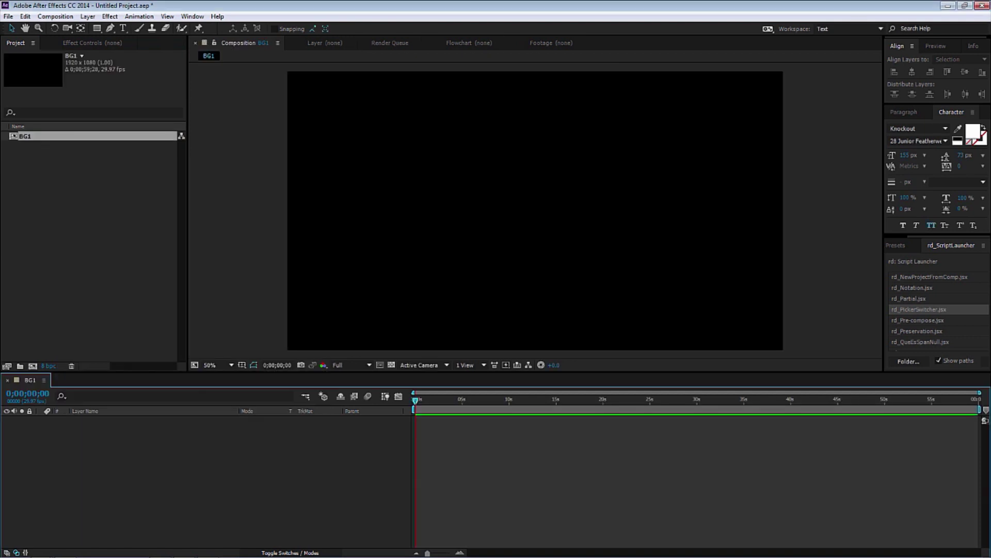
Add a rectangle shape layer covering the whole composition and change its fill type to Radial Gradient.
click(96, 28)
double_click(96, 28)
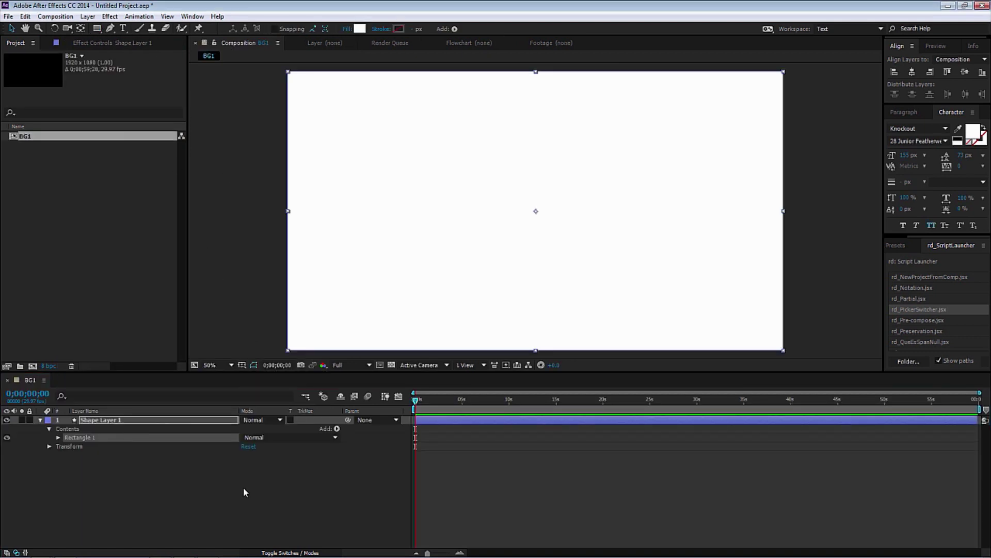
click(170, 472)
click(127, 419)
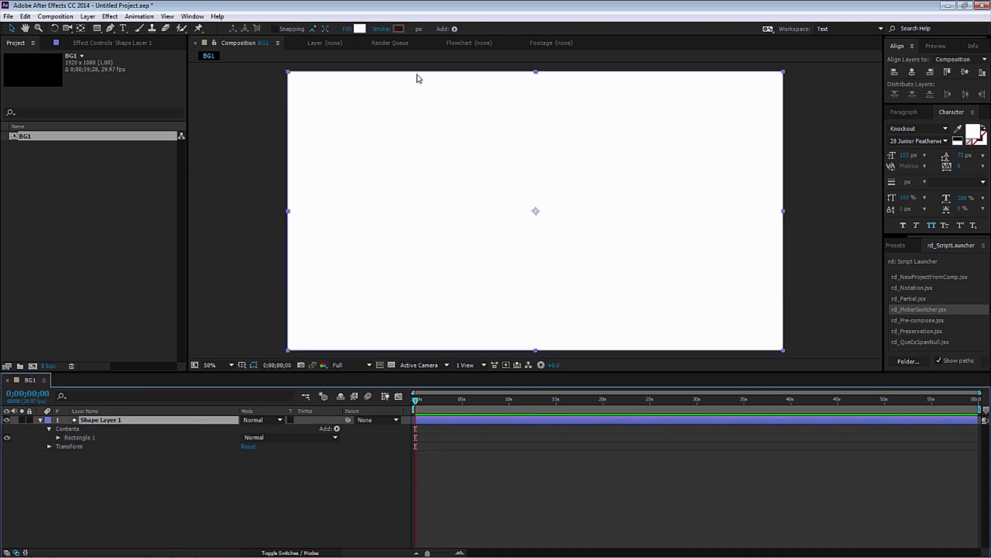
click(347, 29)
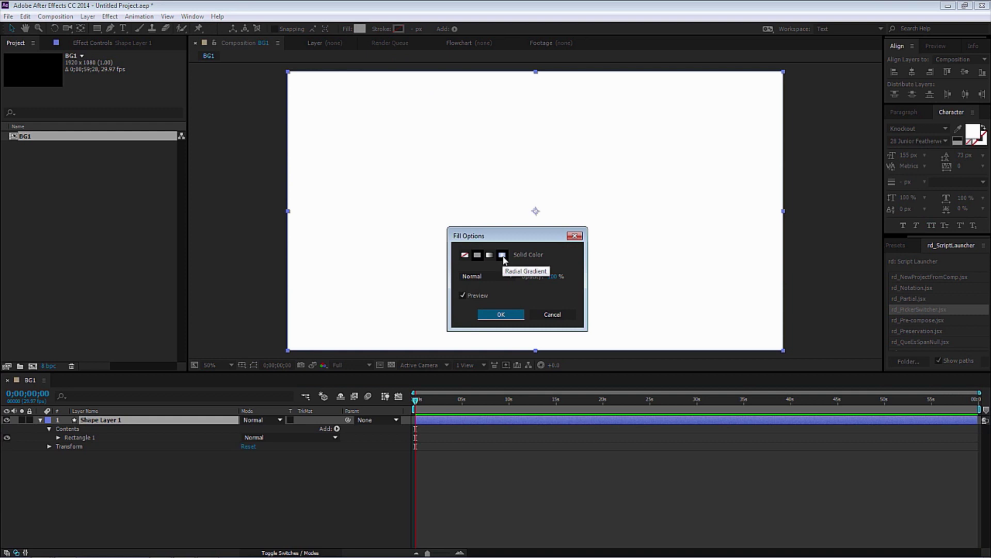
click(502, 255)
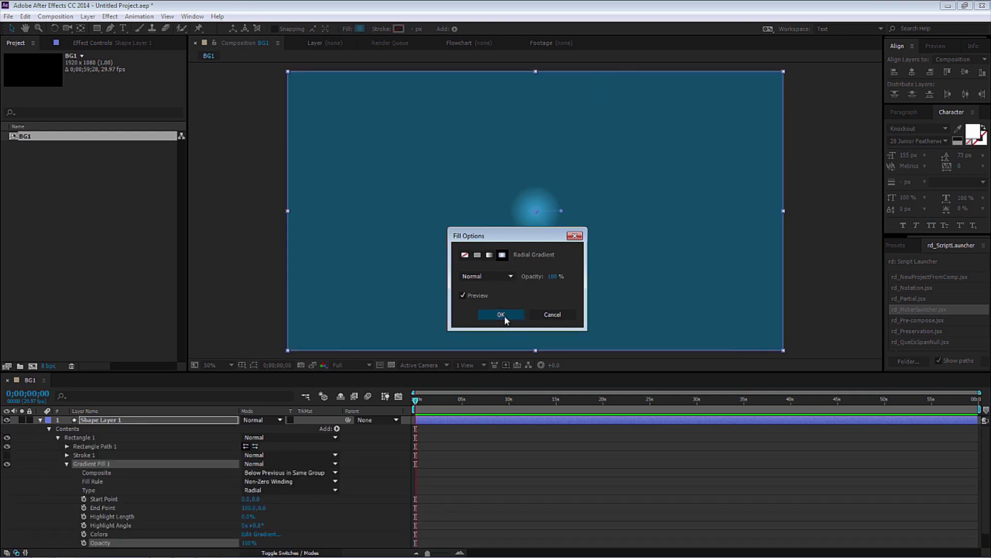
click(501, 315)
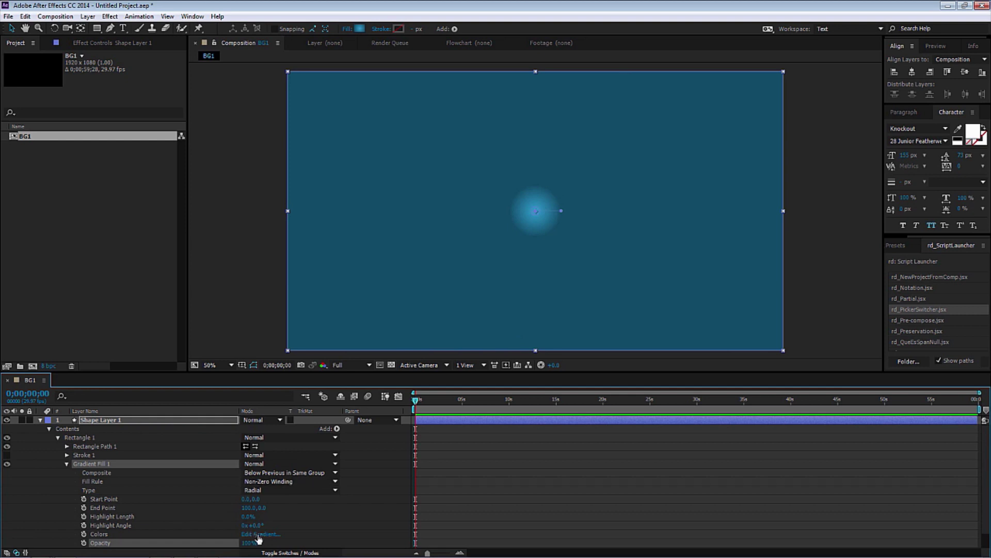
Keep the default gradient colors and extend the radial gradient's end point horizontally past the frame edge, to about 1240 px.
click(260, 535)
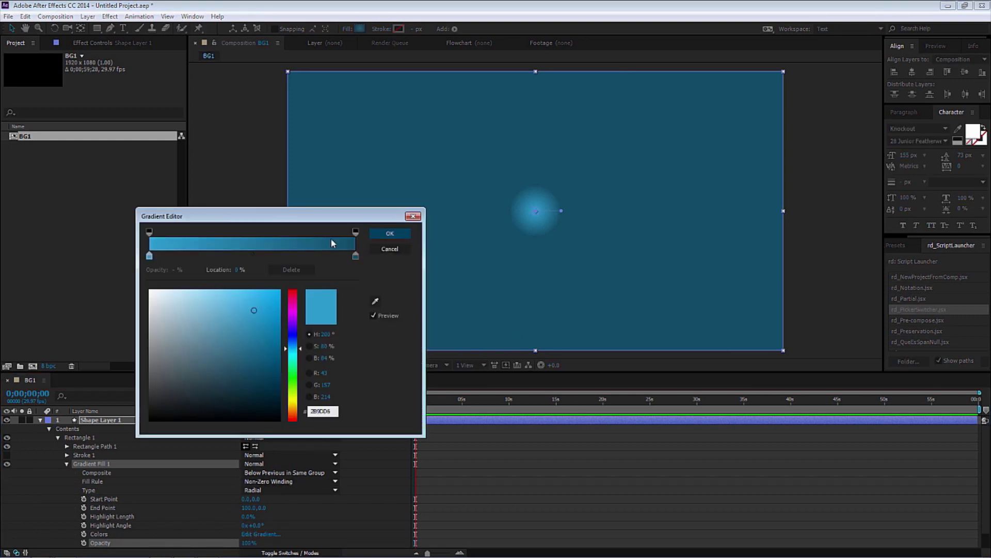
click(391, 234)
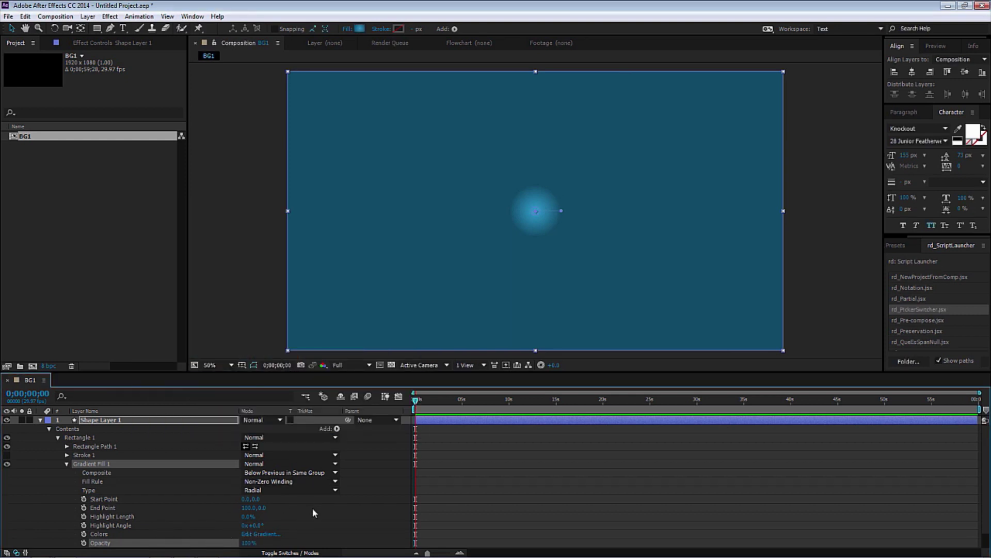
drag(562, 211, 588, 210)
drag(681, 218, 804, 222)
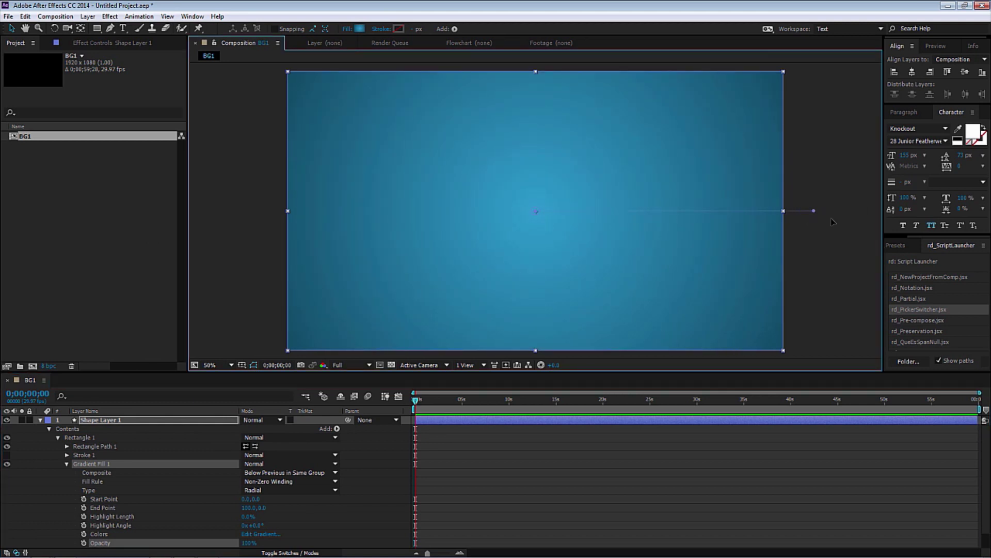
drag(860, 218, 869, 219)
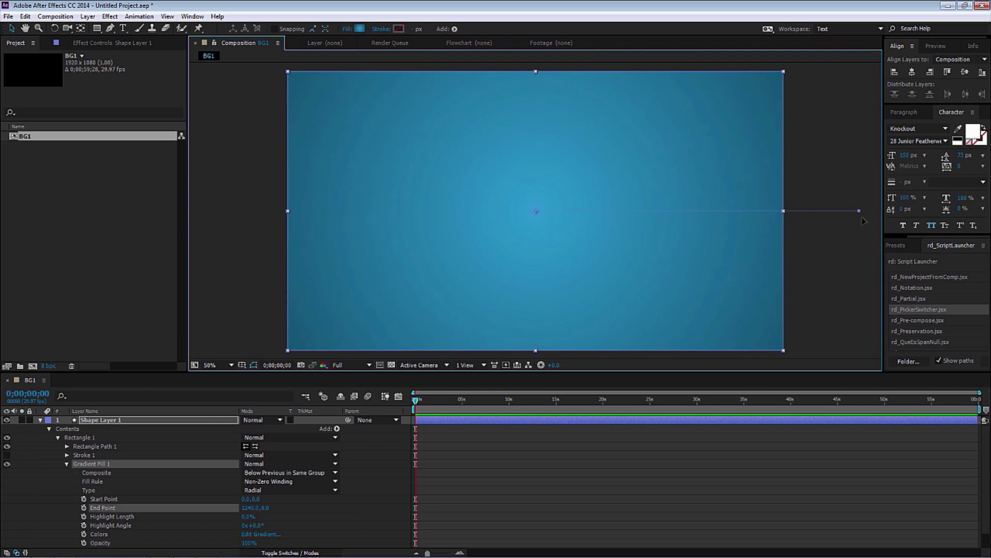
Collapse the gradient shape layer, rename it Ramp and deselect it.
click(40, 420)
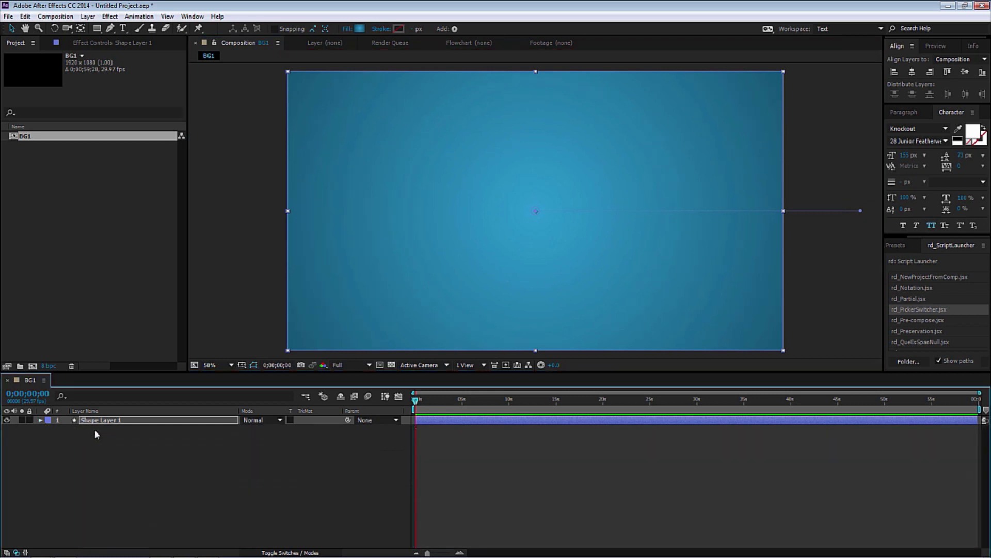
click(99, 424)
text(R)
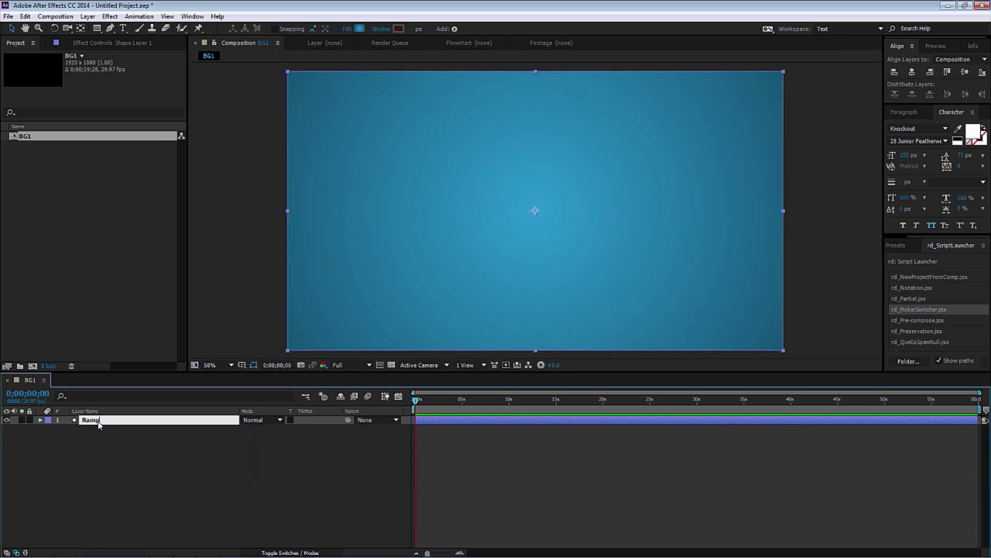
text(amp)
key(Return)
click(207, 480)
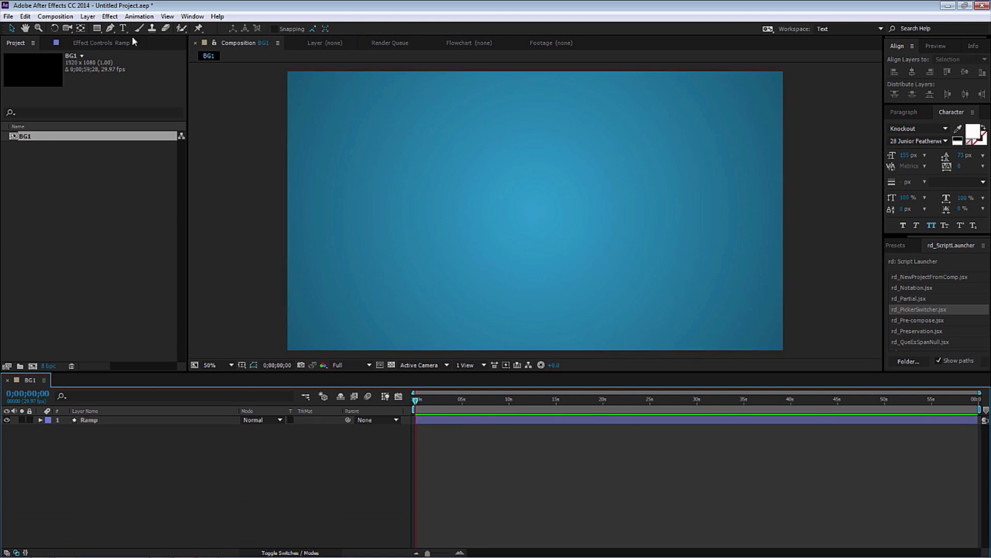
Add a second full-composition rectangle shape layer above Ramp and name it Lines.
double_click(97, 28)
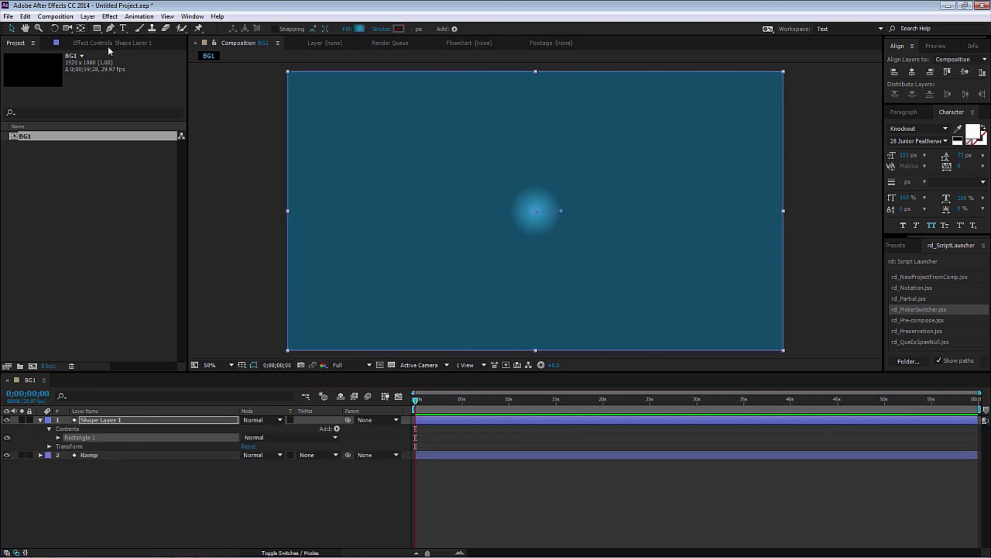
click(143, 421)
key(Return)
text(Lines)
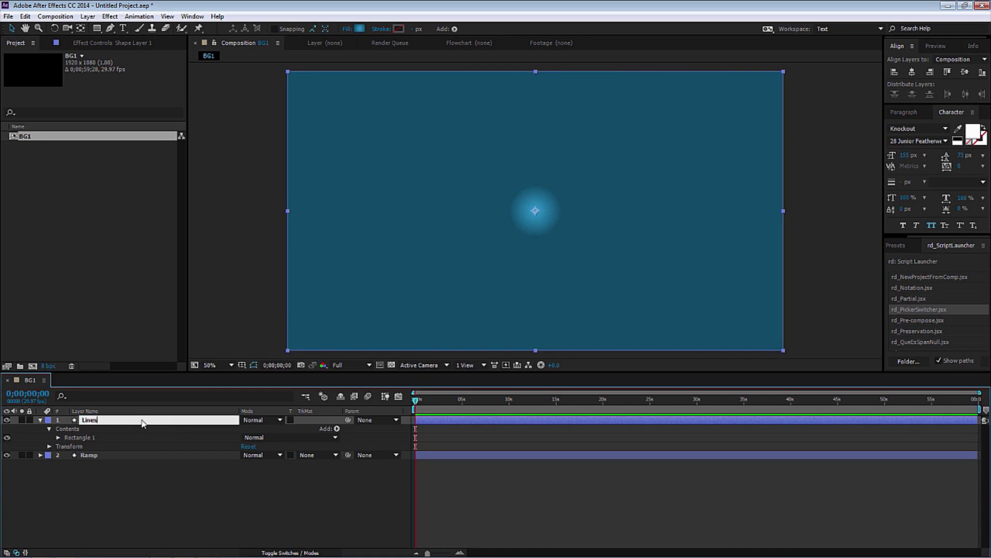
key(Return)
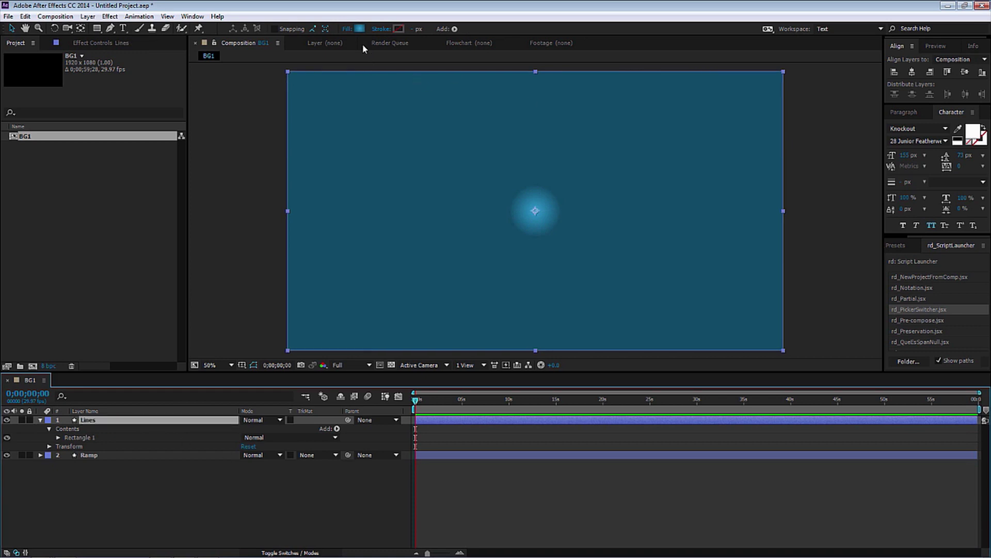
Change the fill type of the Lines layer's rectangle to Solid Color.
click(347, 29)
click(478, 255)
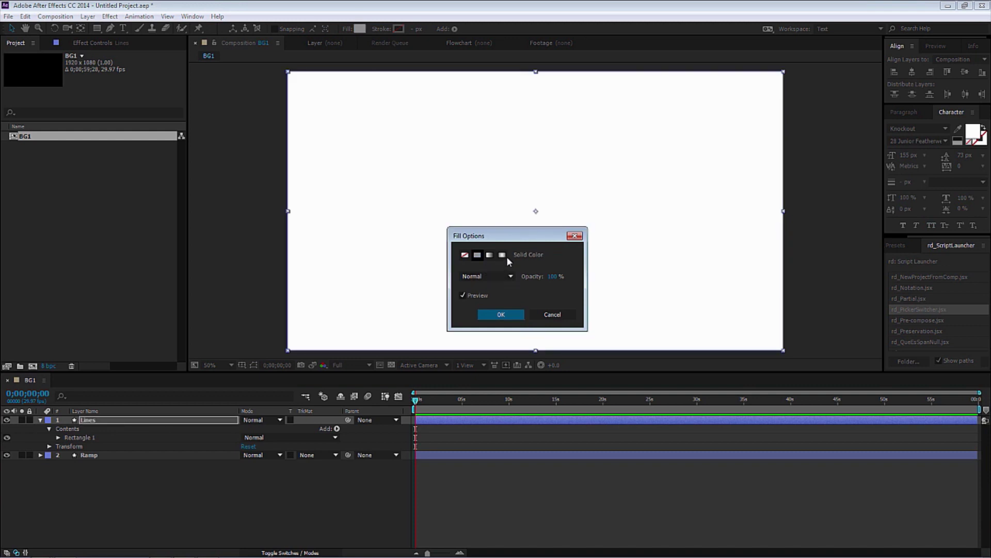
click(516, 314)
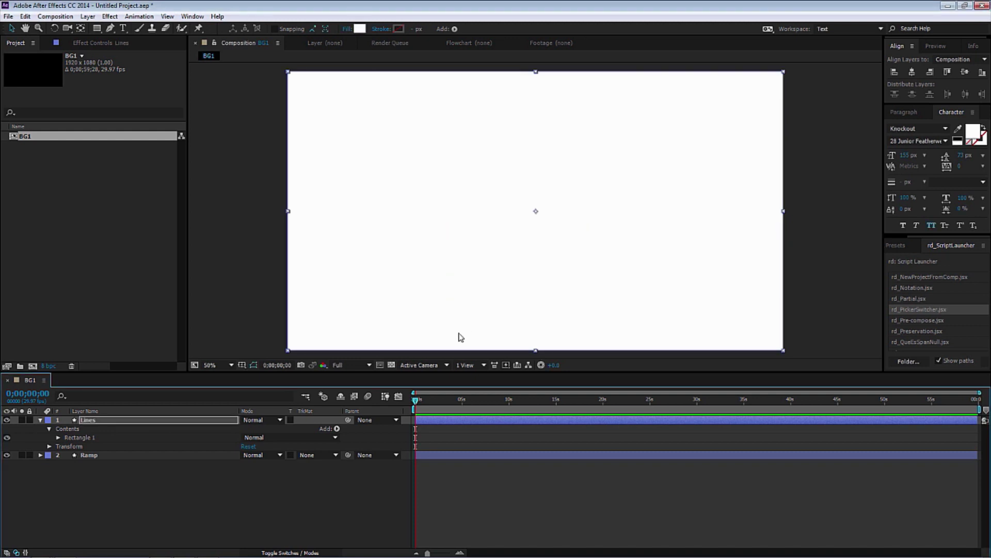
Unlink the size proportions of the Lines rectangle path and set its width to 3 px, making a thin vertical line.
click(58, 438)
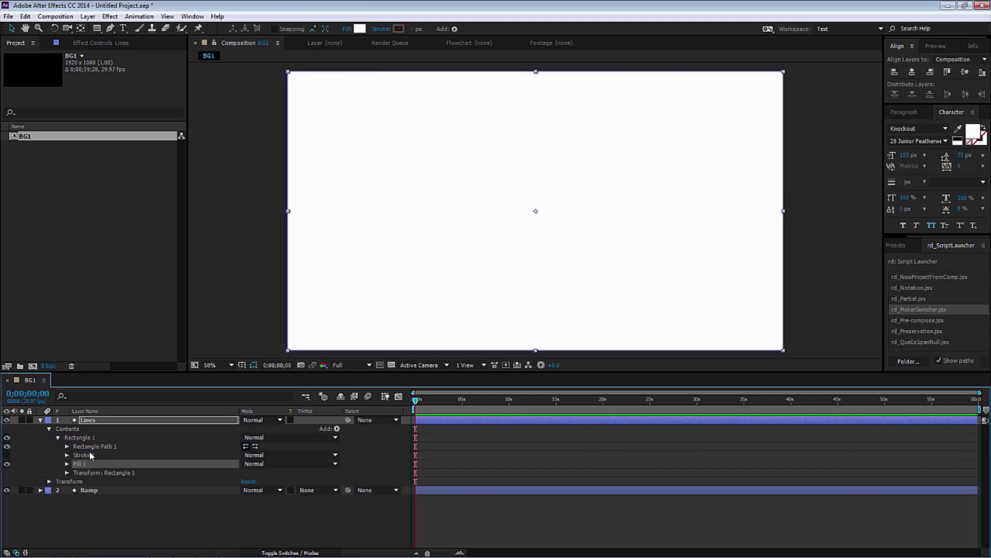
click(67, 446)
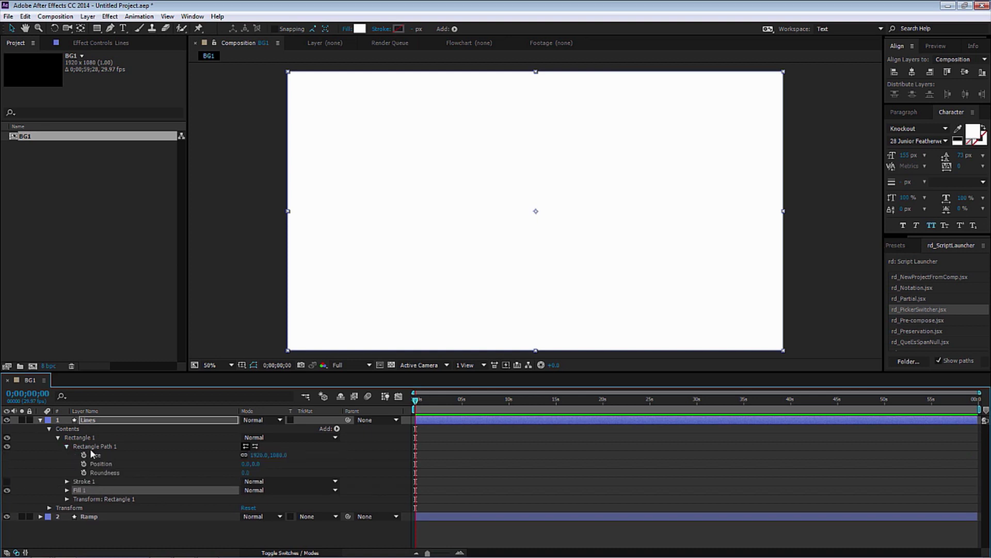
click(101, 455)
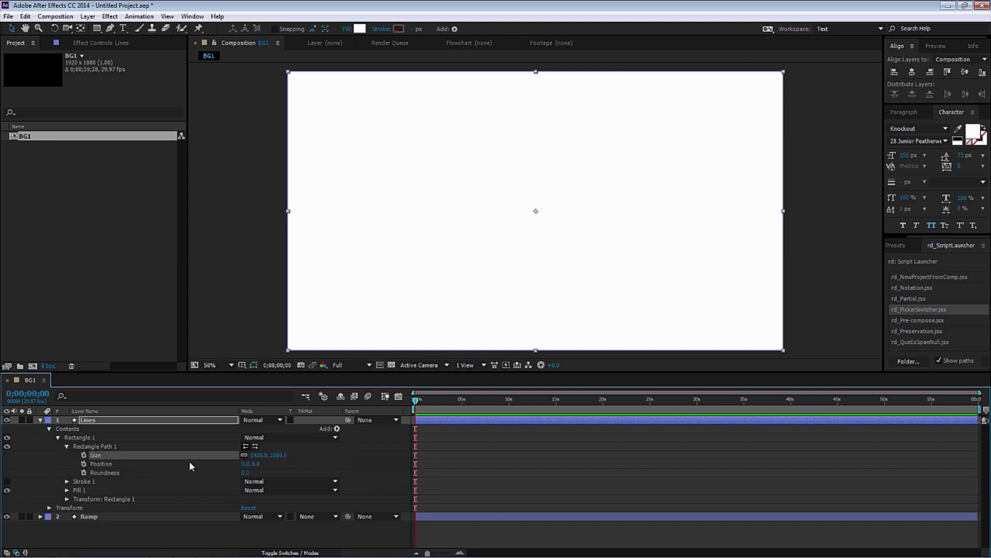
click(244, 456)
click(254, 456)
text(4)
key(Return)
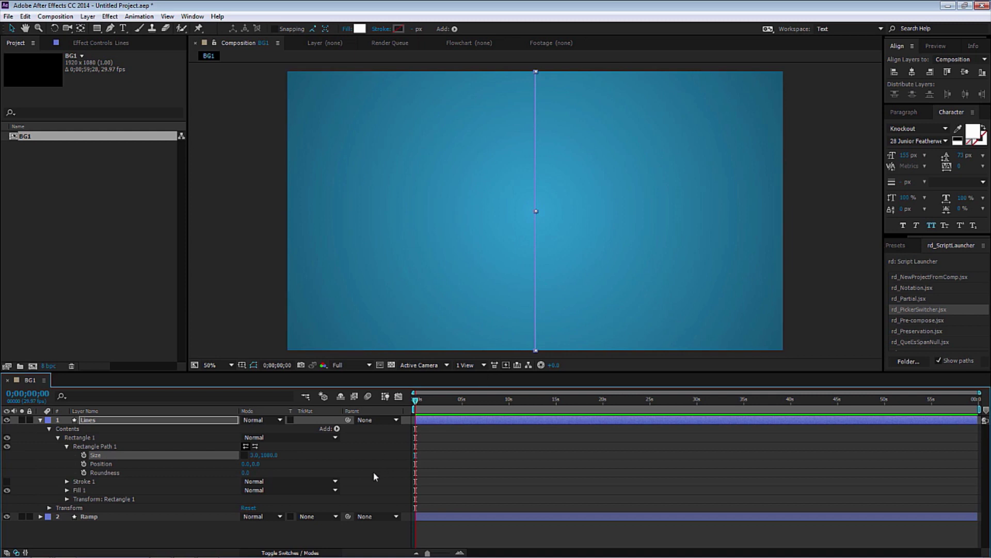
click(391, 494)
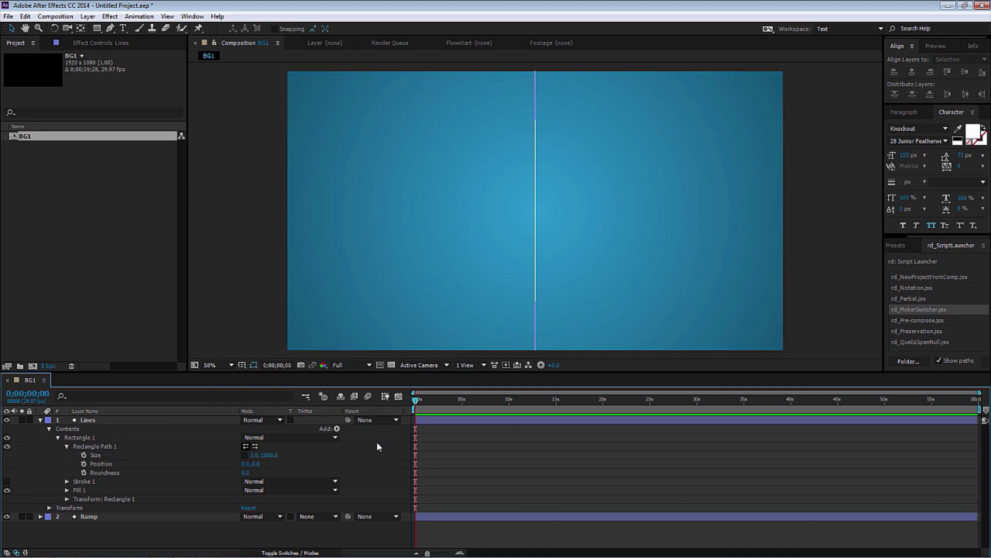
Add a Repeater to the Lines layer's contents and raise its number of copies to 18.
click(336, 428)
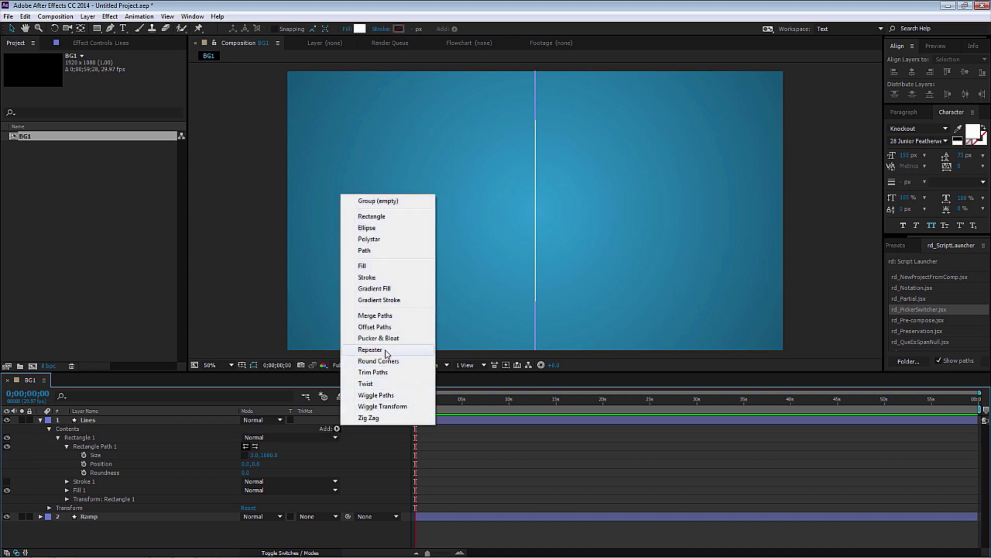
click(369, 350)
click(58, 507)
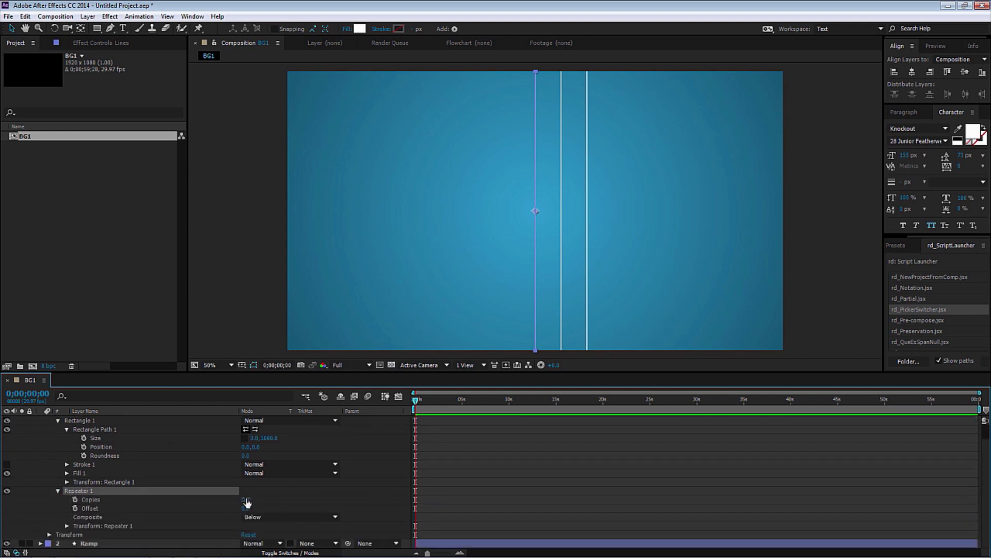
drag(247, 502, 253, 500)
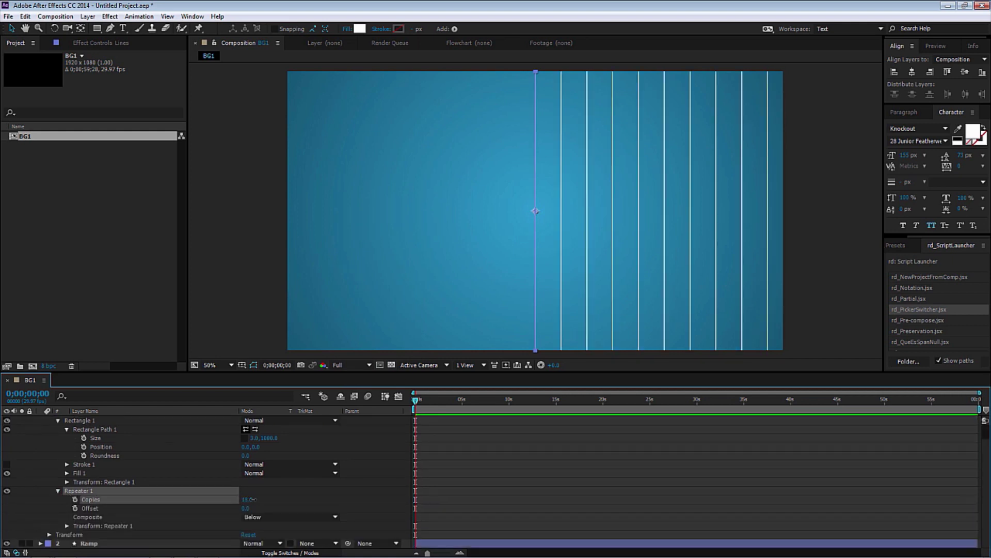
Set the horizontal position in the Repeater's transform to 20 so the line copies are closely spaced.
click(67, 526)
scroll(115, 509, down, 3)
mouse_move(248, 495)
mouse_down()
mouse_move(219, 503)
mouse_move(257, 509)
mouse_up()
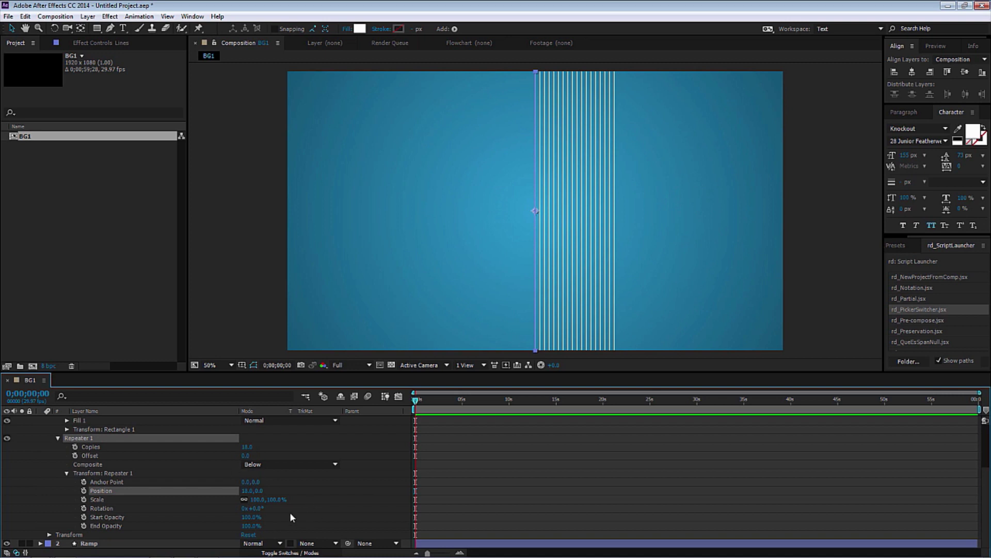
click(248, 490)
key(Return)
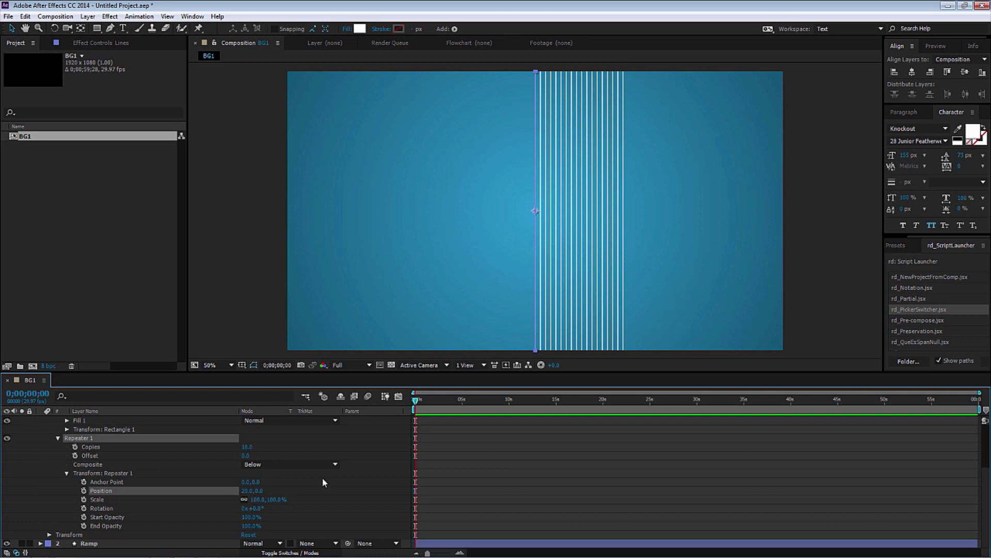
click(295, 489)
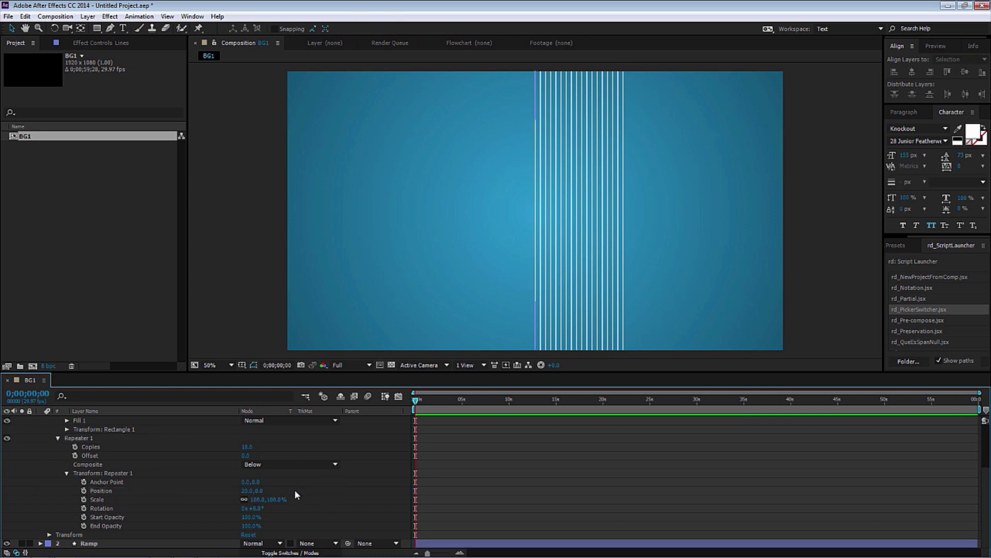
Set the Skew in the transform of Rectangle 1 on the Lines layer to 35.
scroll(144, 454, up, 1)
scroll(241, 453, down, 1)
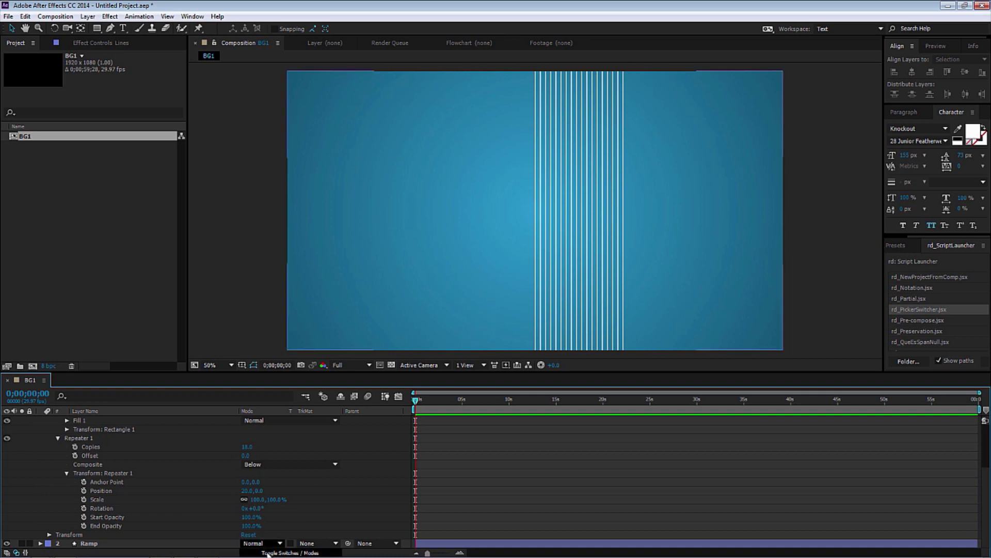
scroll(151, 472, up, 2)
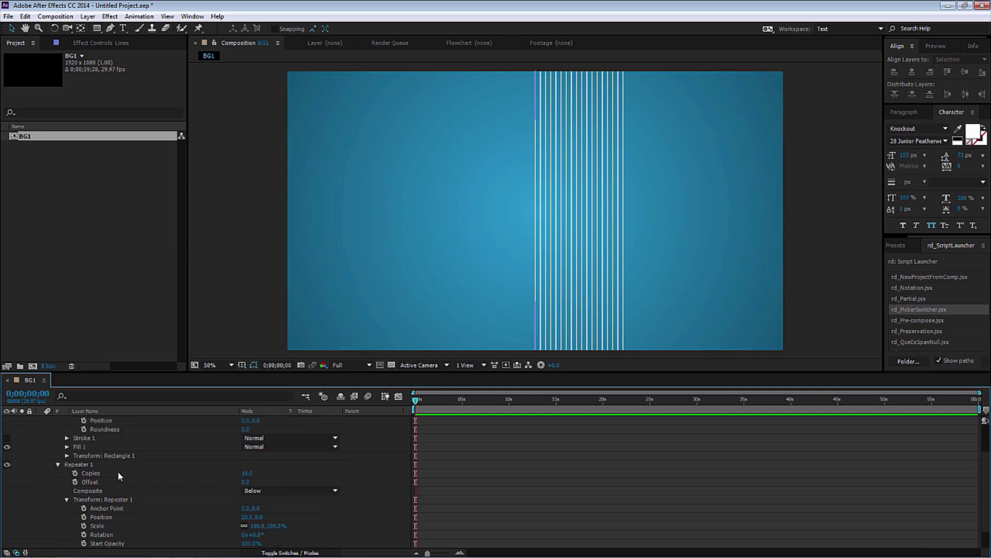
scroll(116, 457, up, 2)
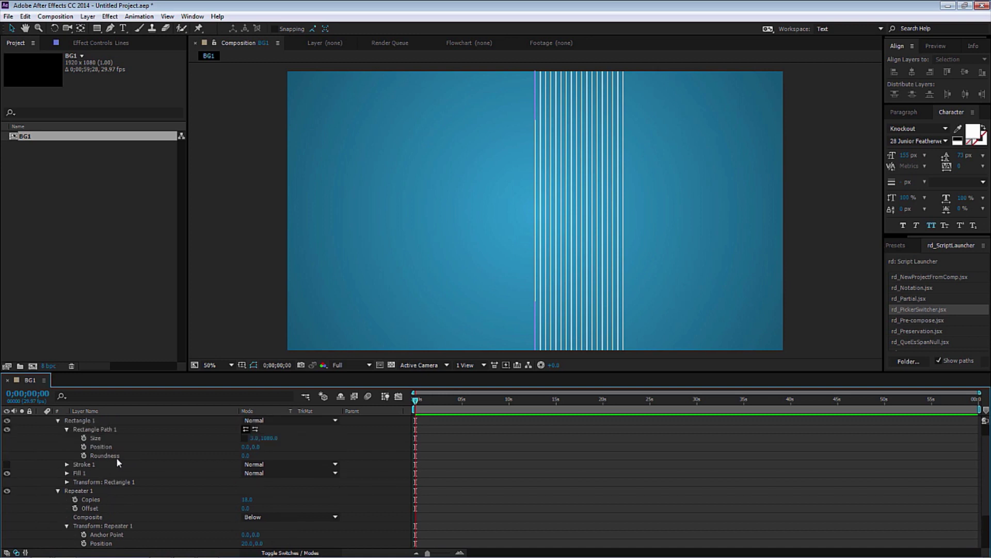
click(66, 482)
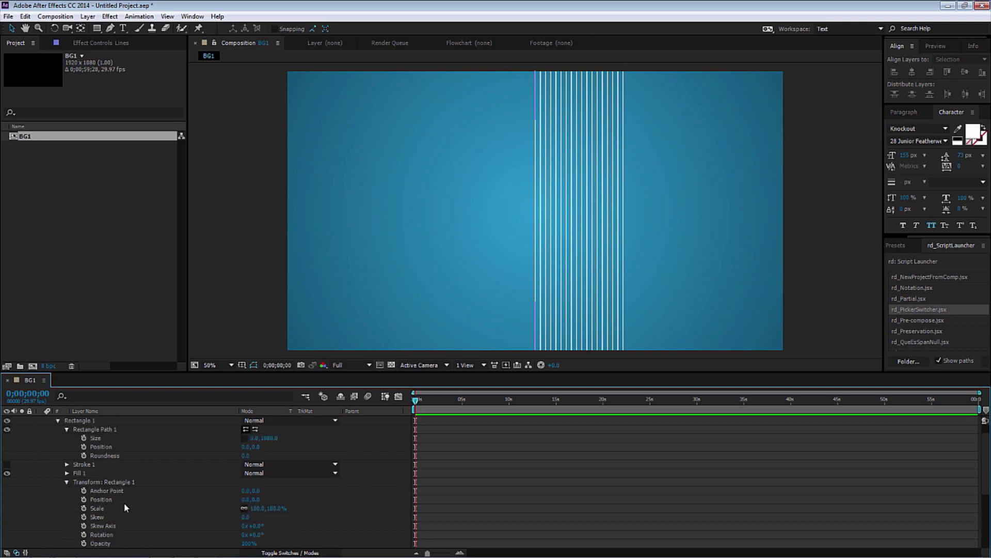
scroll(106, 503, down, 2)
click(246, 491)
text(35)
key(Return)
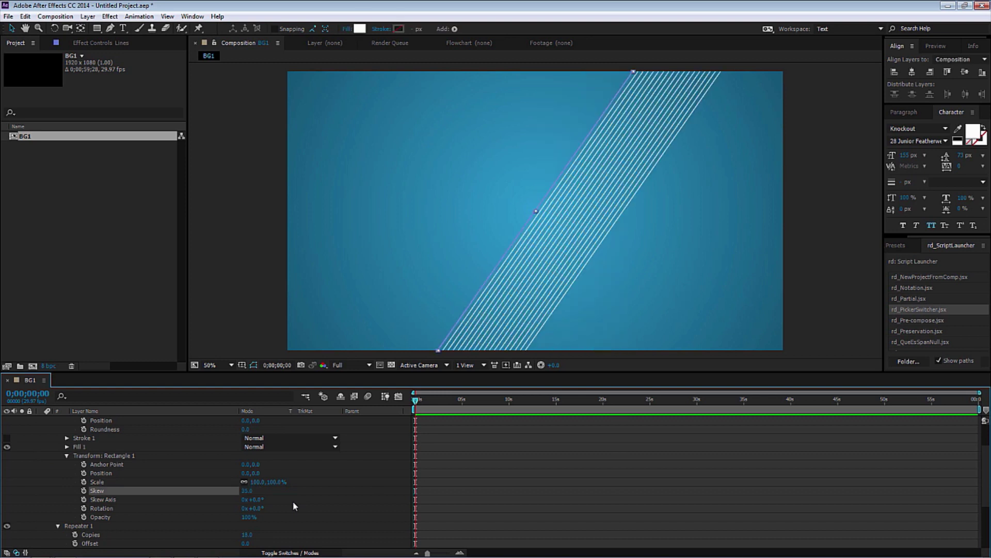
Raise the Lines Repeater's copies to 168 and shift the layer left beyond the frame so the diagonal lines fill the composition.
click(325, 472)
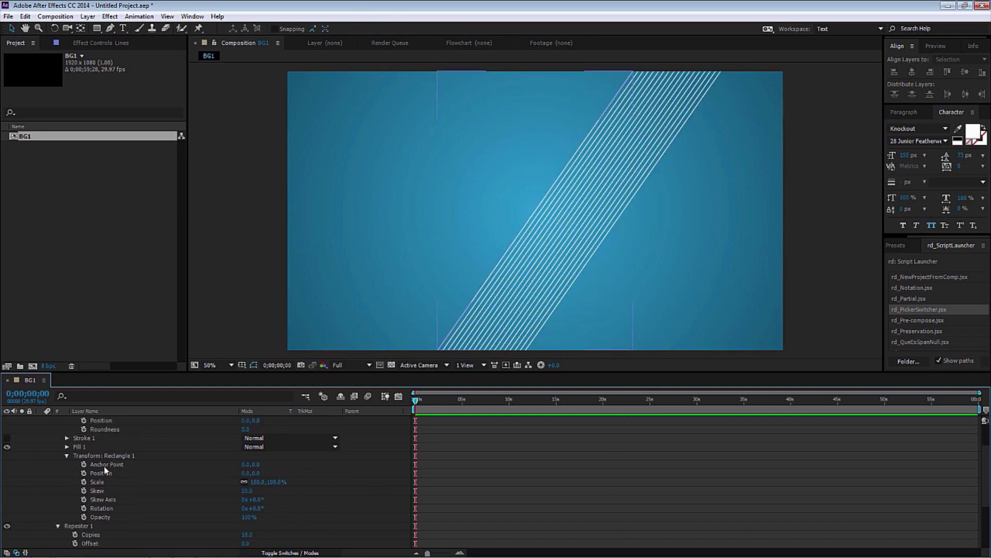
click(67, 456)
click(69, 454)
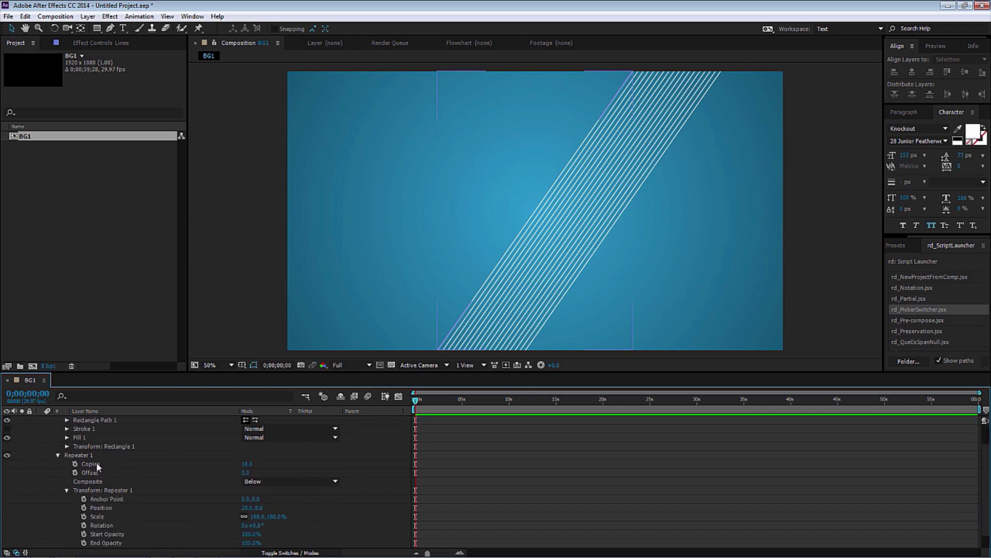
click(96, 462)
drag(246, 464, 326, 463)
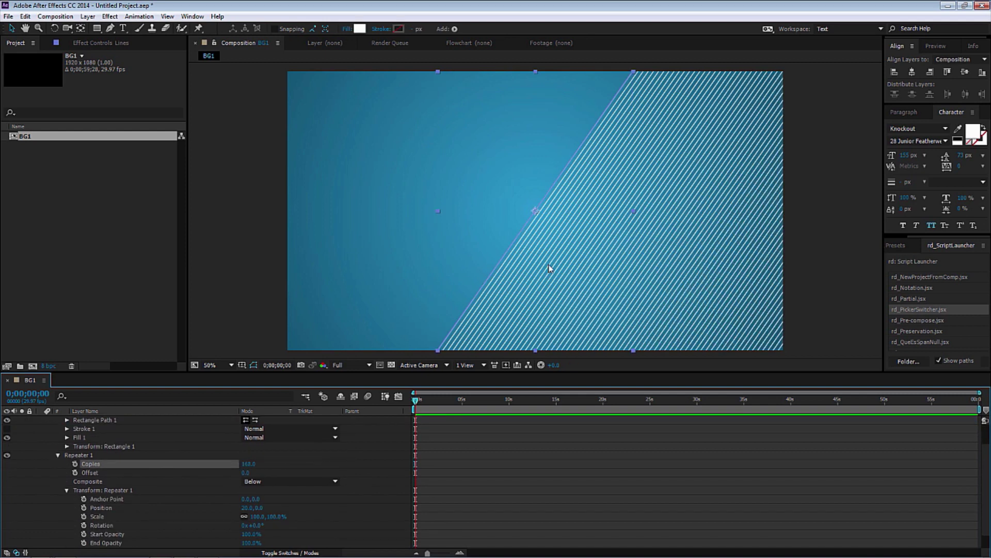
drag(539, 199, 190, 190)
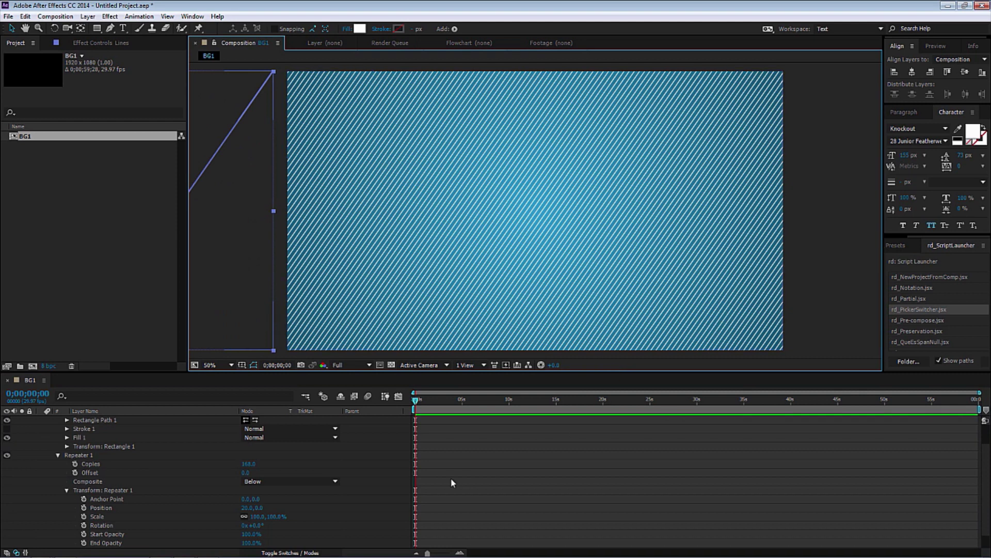
click(371, 485)
Set the Lines layer's blending mode to Add.
scroll(76, 470, up, 2)
click(40, 419)
click(258, 420)
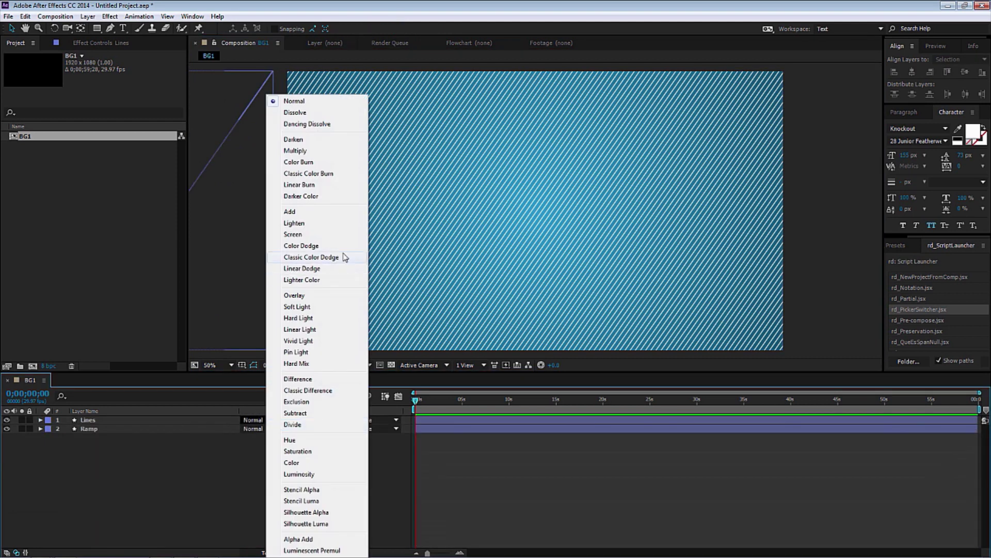
click(314, 215)
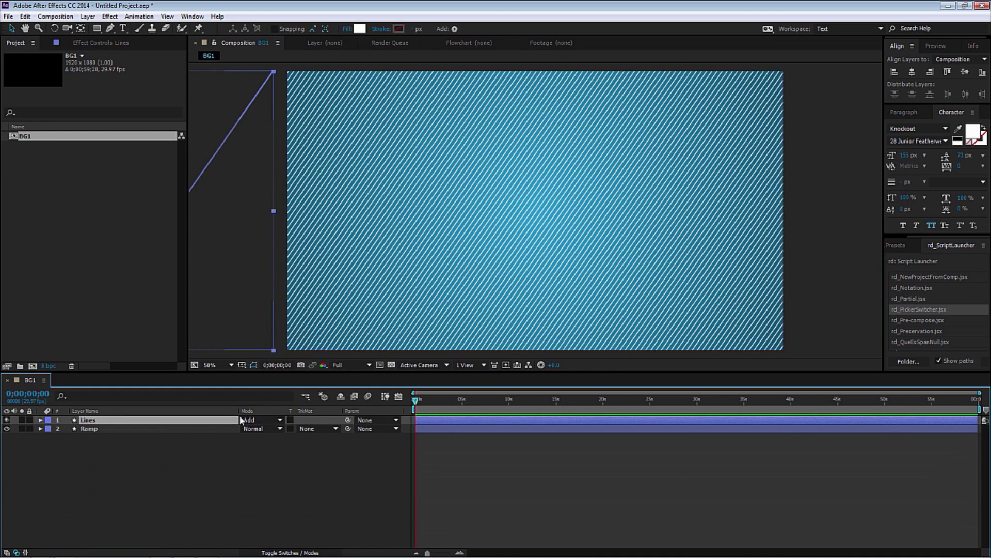
Set the opacity of the Lines layer to 35%.
key(t)
click(249, 429)
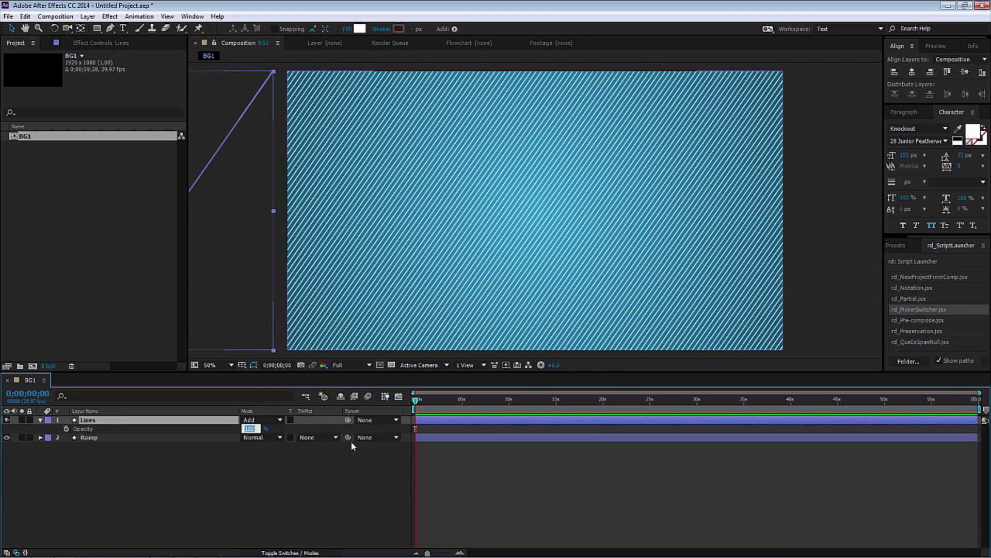
text(35)
key(Return)
click(374, 499)
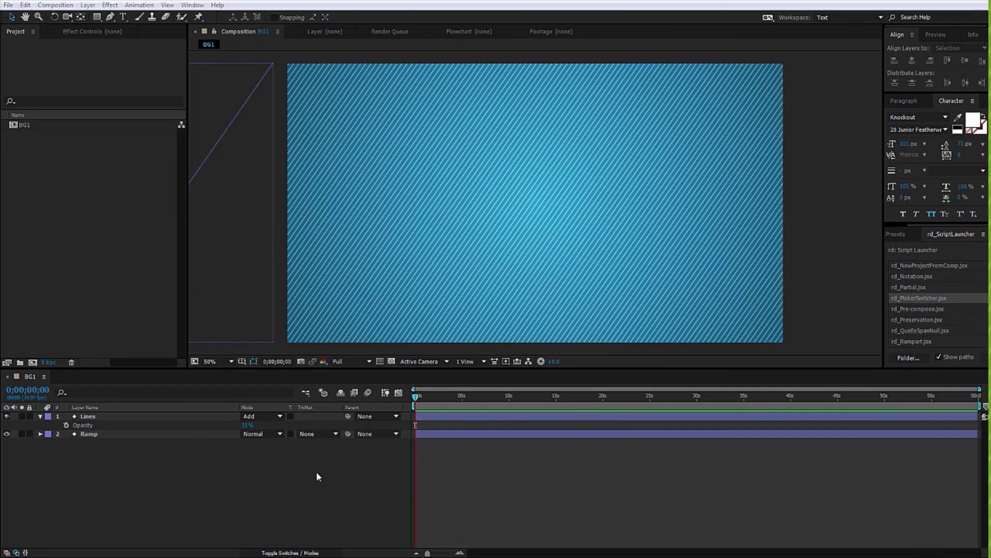
Duplicate the BG1 composition in the project and open the copy.
click(28, 125)
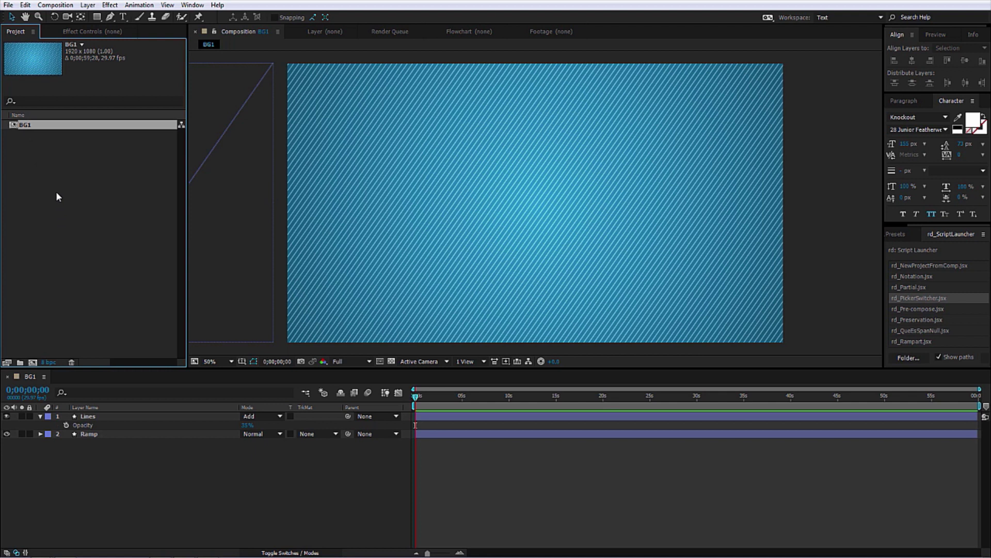
key(ctrl+d)
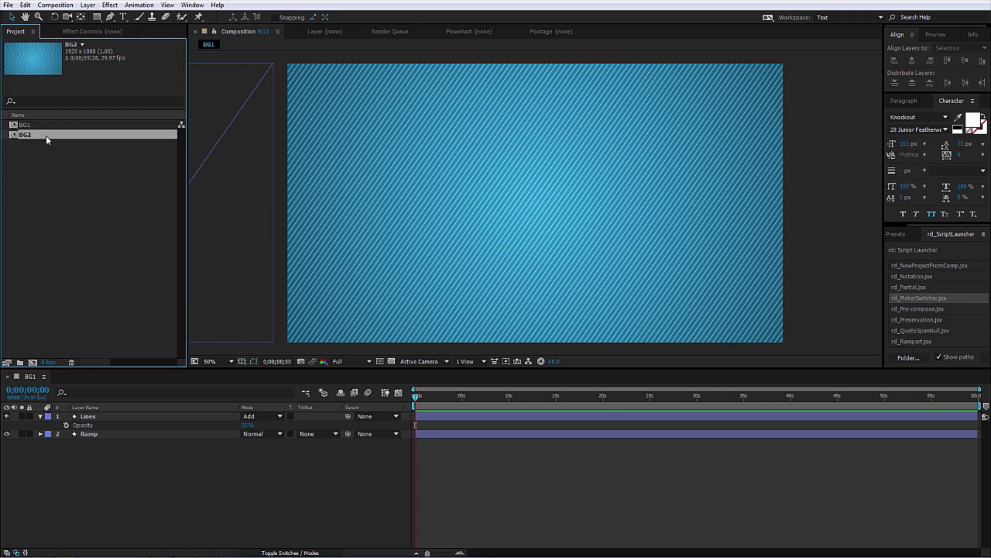
double_click(46, 139)
Move the Lines layer in BG2 to the right so its first line lies inside the frame.
click(96, 417)
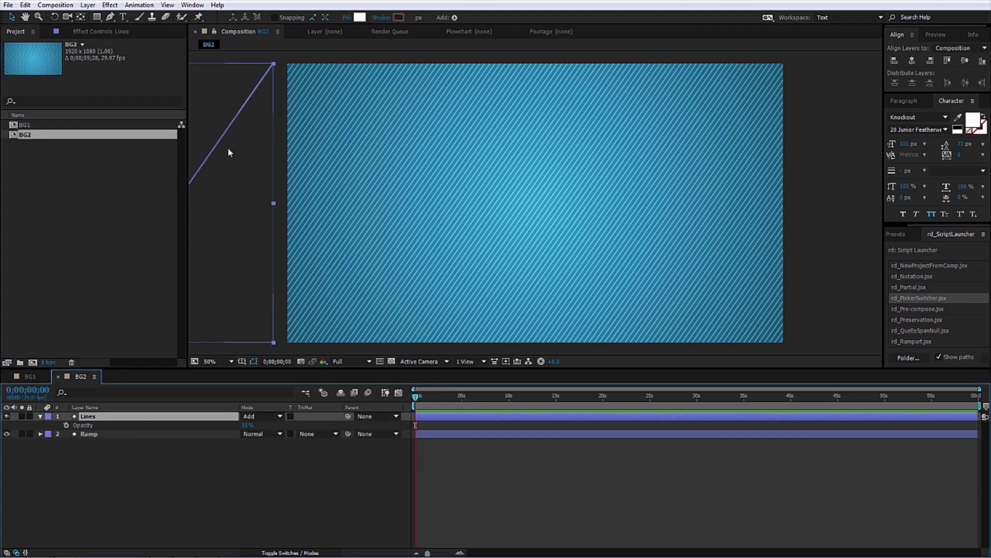
drag(243, 228, 467, 228)
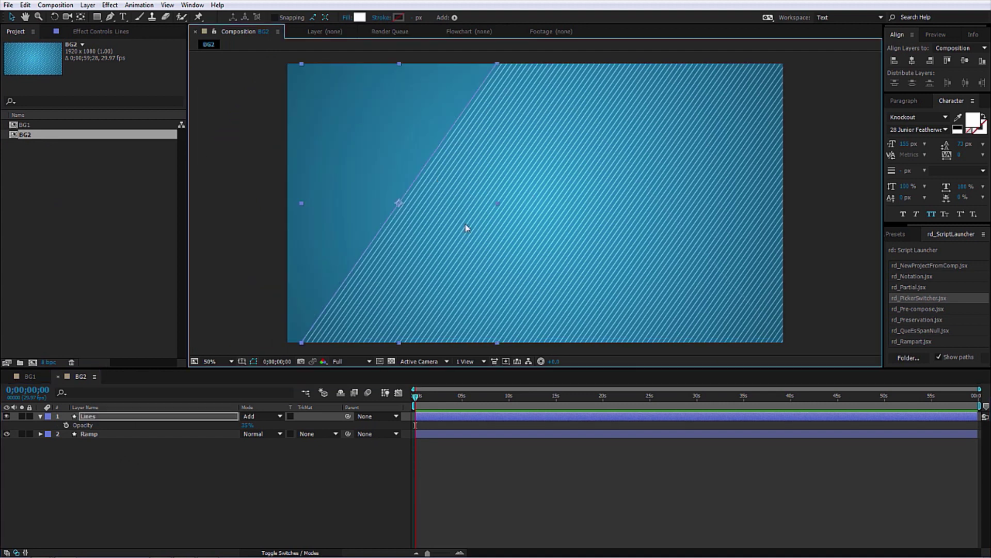
click(107, 460)
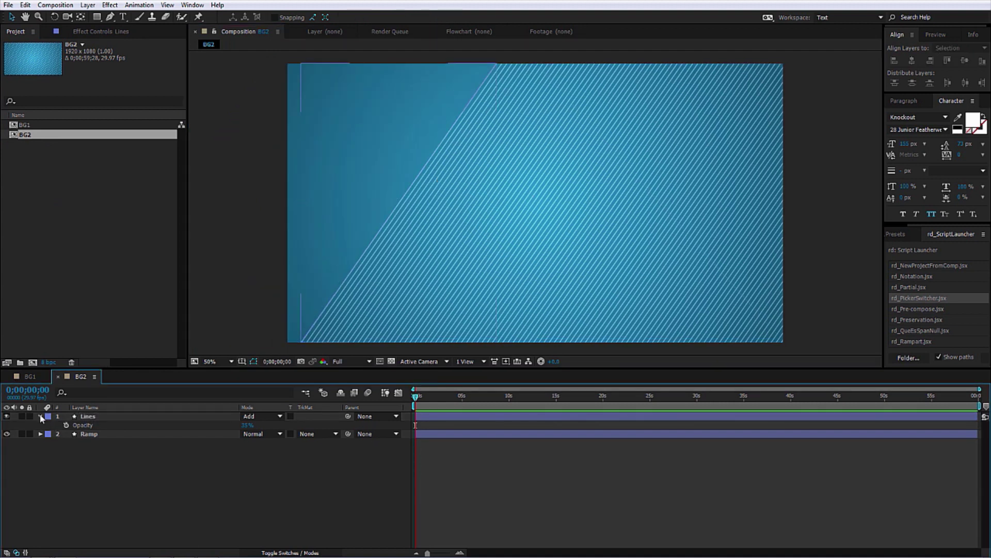
Reduce the number of copies in Repeater 1 of the BG2 Lines layer to 10.
click(40, 416)
click(41, 416)
click(49, 425)
click(49, 425)
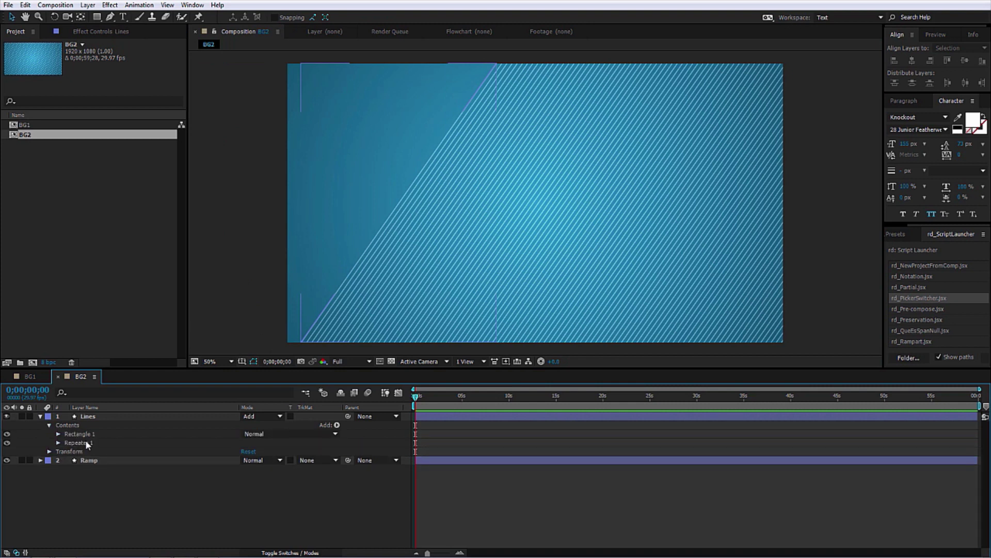
click(59, 443)
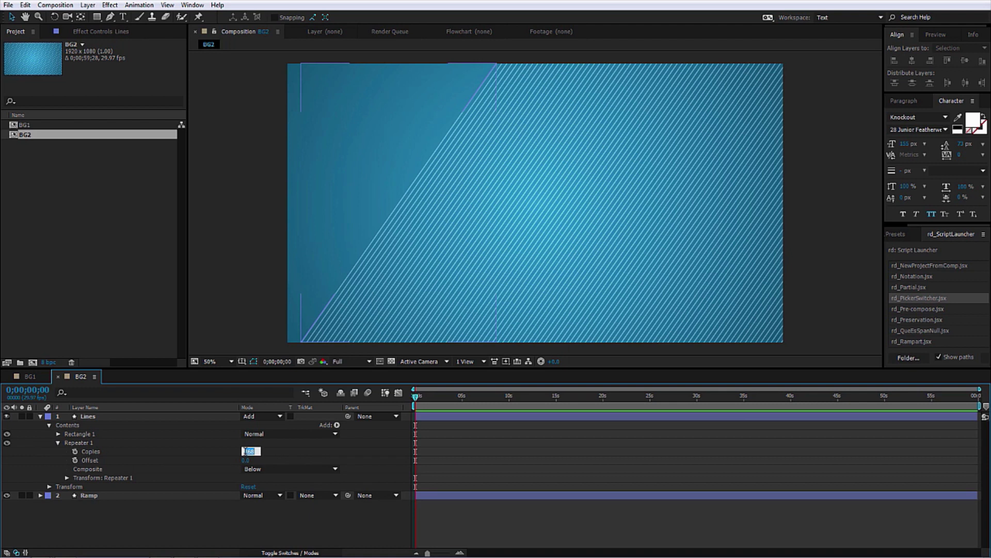
text(10)
key(Return)
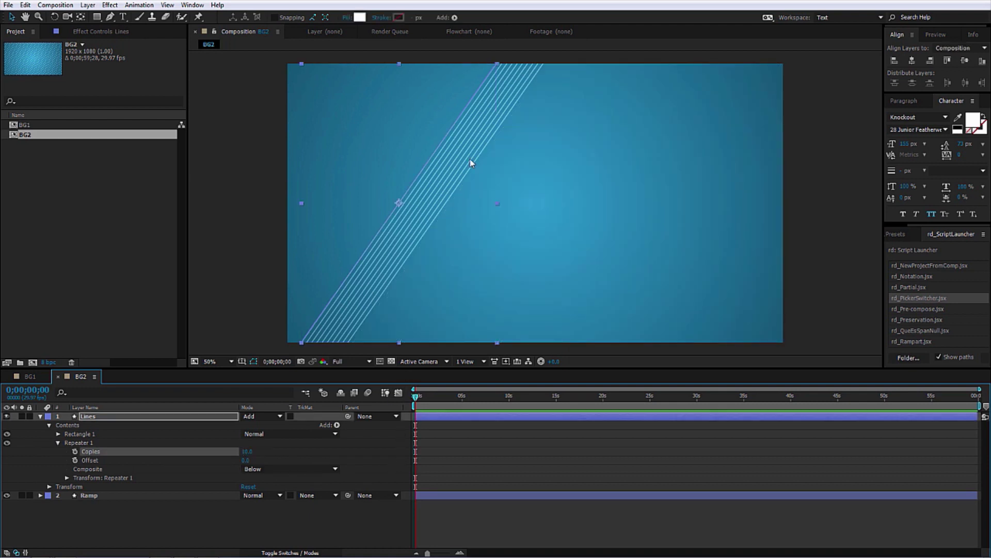
Set the End Opacity in Repeater 1's transform to 20% so the line copies fade out.
click(67, 478)
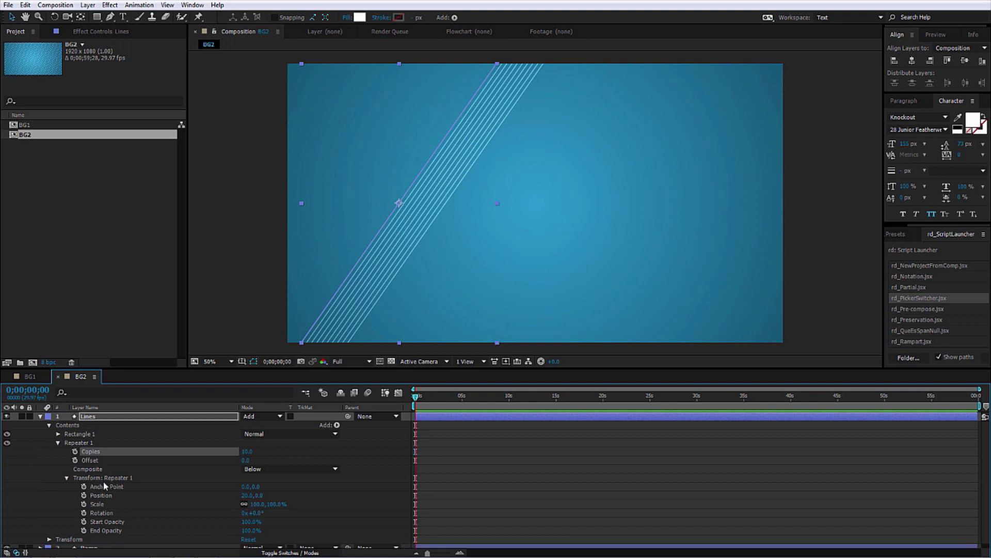
scroll(130, 498, down, 1)
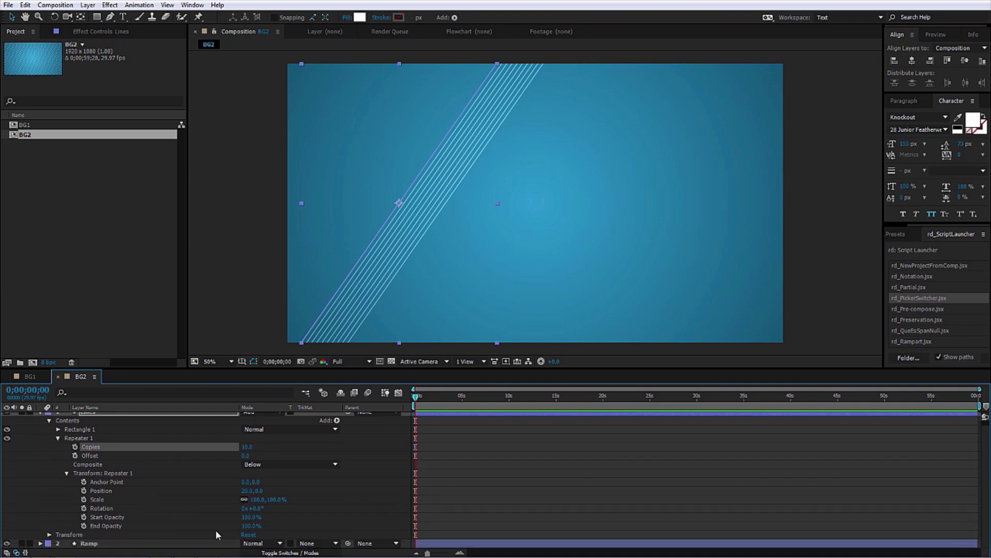
click(248, 527)
text(30)
key(Return)
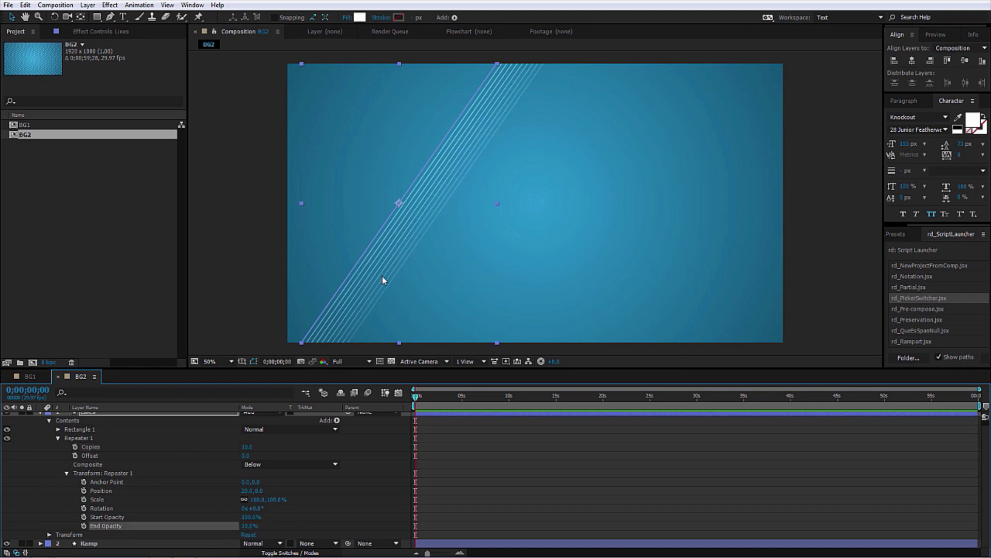
Add a second Repeater to the contents of the Lines layer in BG2.
scroll(85, 473, up, 1)
click(58, 443)
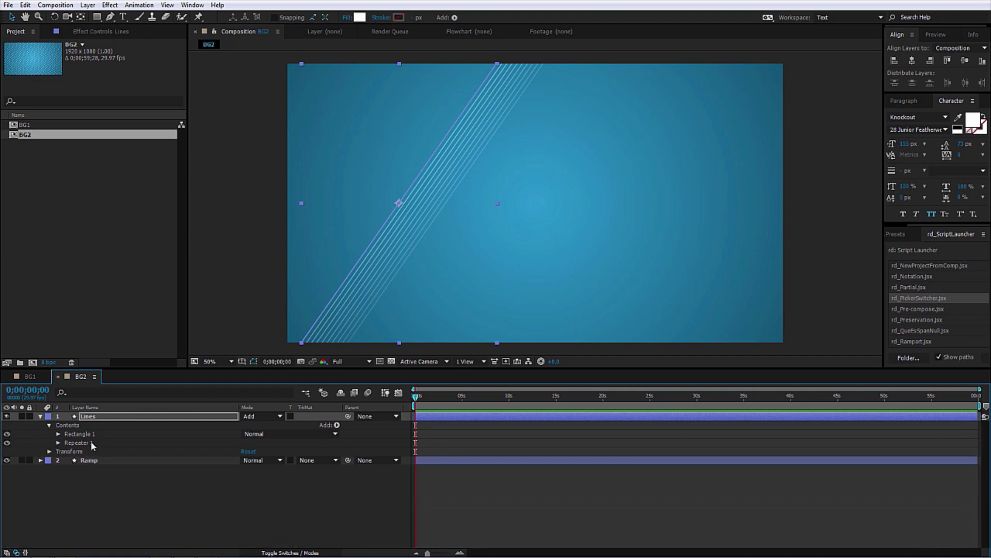
click(337, 425)
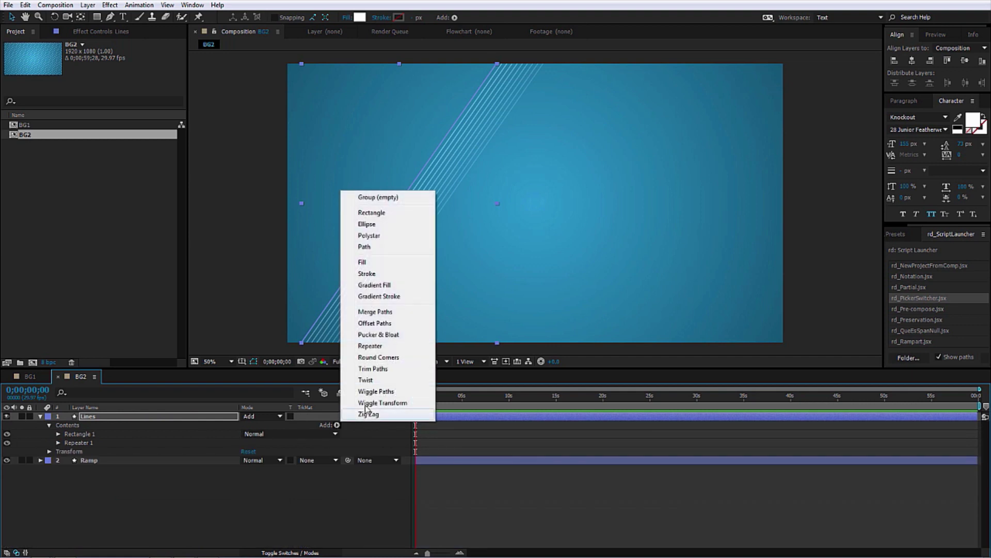
click(385, 346)
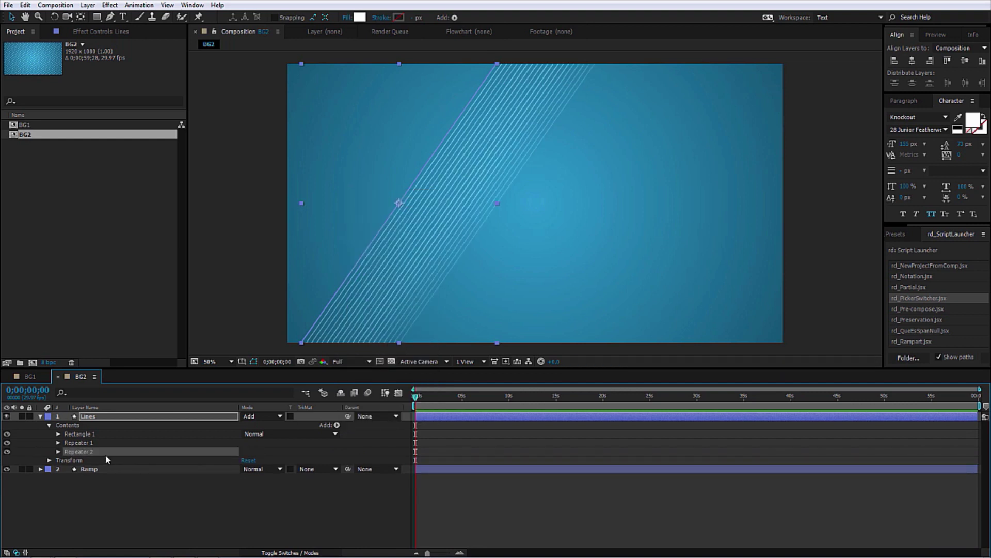
Set the horizontal position in Repeater 2's transform to 211 to space out the fading line groups.
click(80, 443)
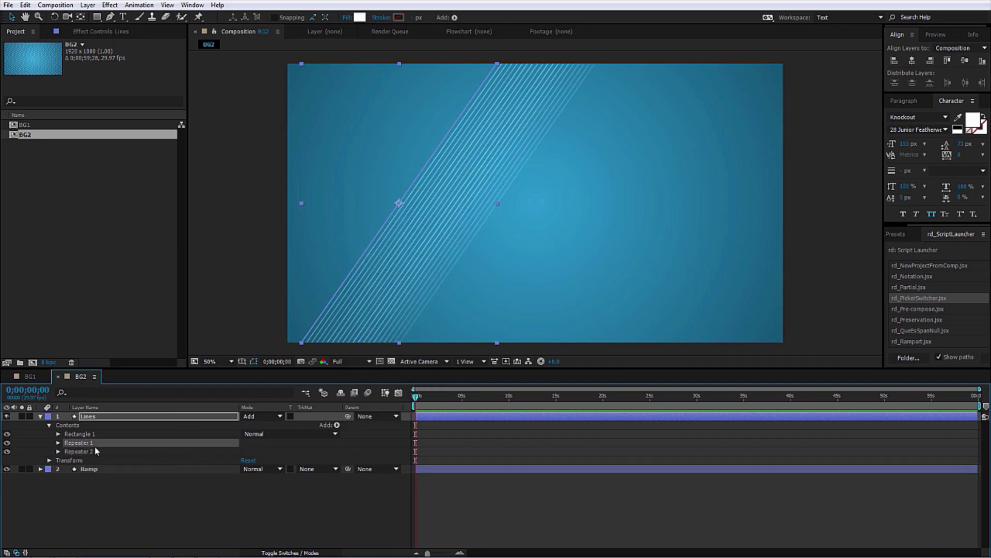
click(58, 452)
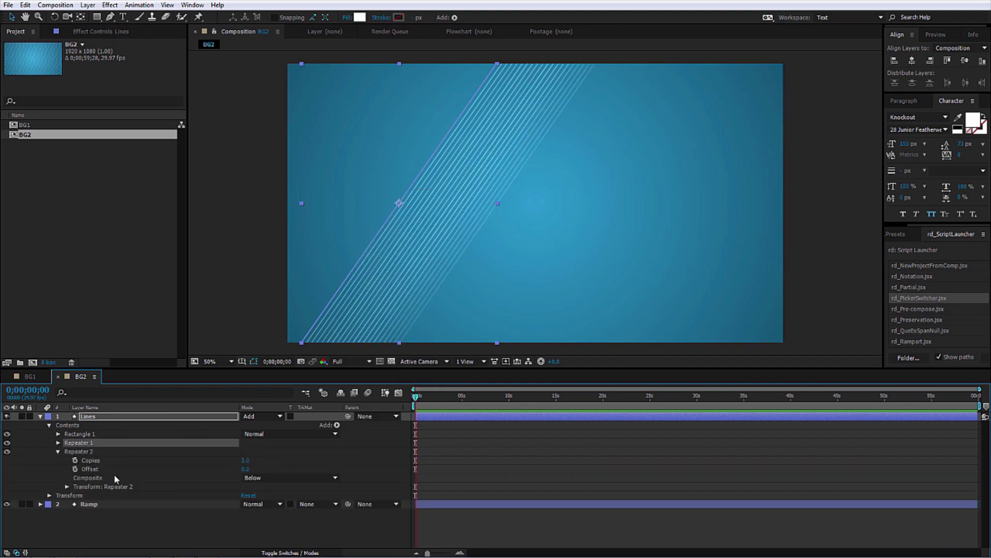
click(67, 487)
scroll(115, 495, down, 1)
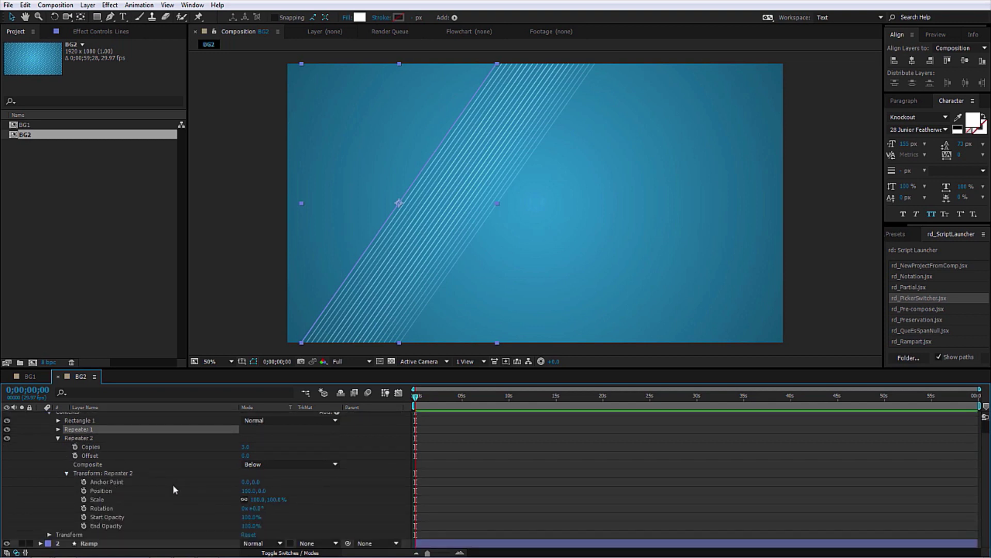
drag(243, 491, 305, 490)
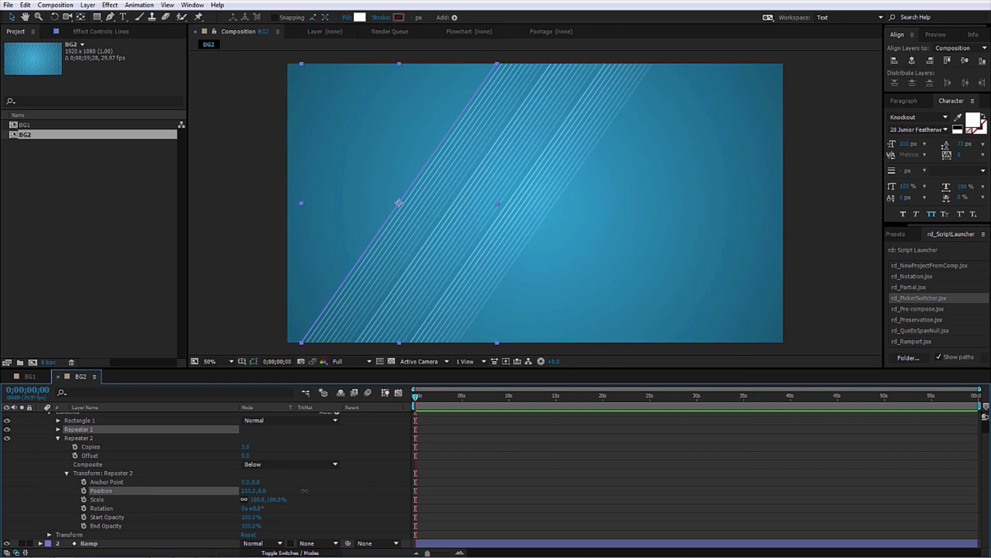
Set Repeater 2 to 14 copies and move the Lines layer left beyond the frame so the pattern fills the composition.
click(245, 447)
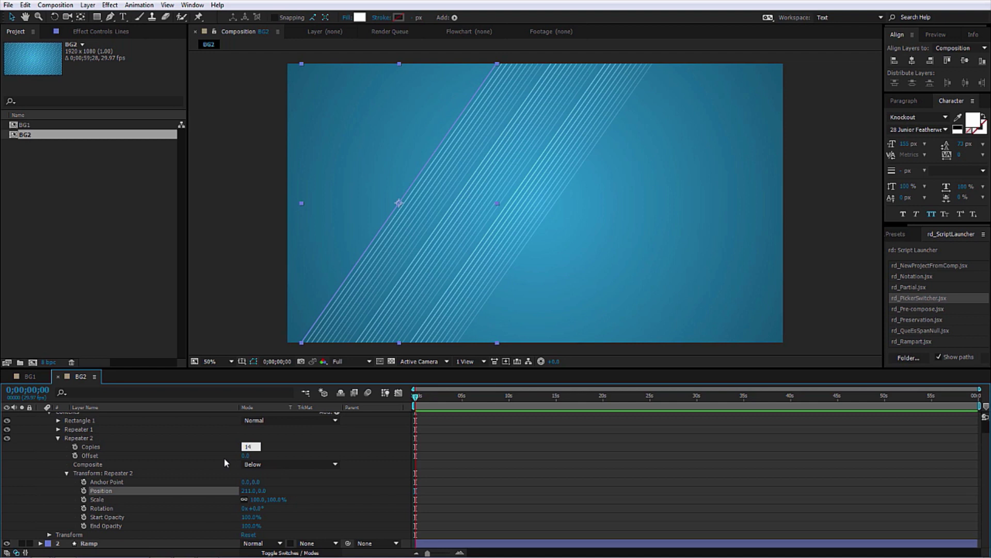
key(Return)
drag(410, 194, 179, 204)
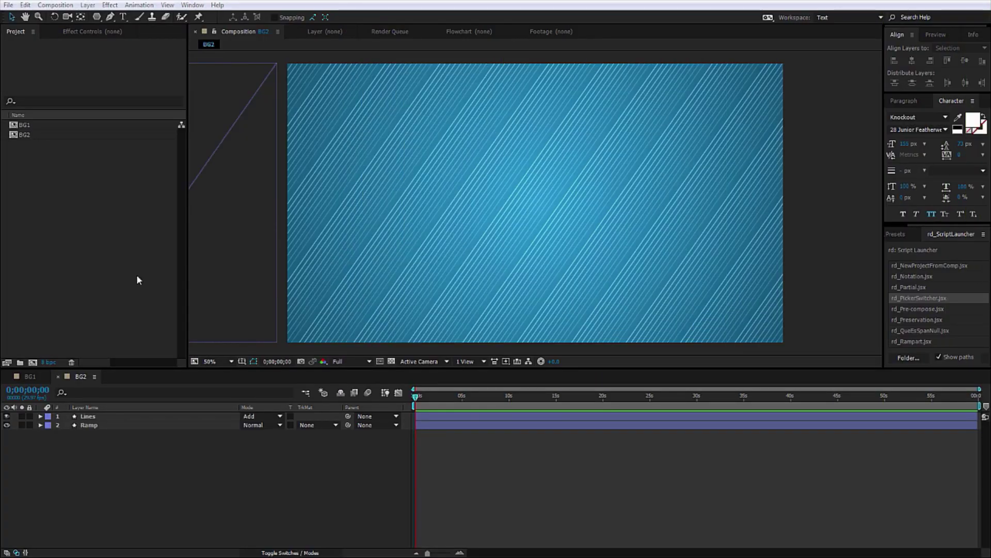
Duplicate the BG2 composition, open the copy and delete its Lines layer, keeping only the Ramp layer.
click(28, 134)
key(ctrl+d)
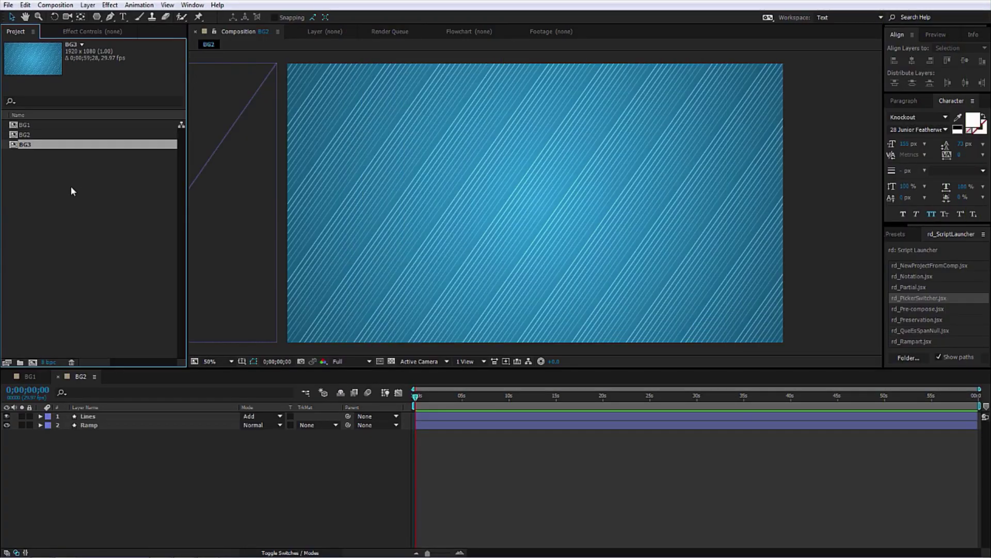
double_click(35, 148)
click(87, 417)
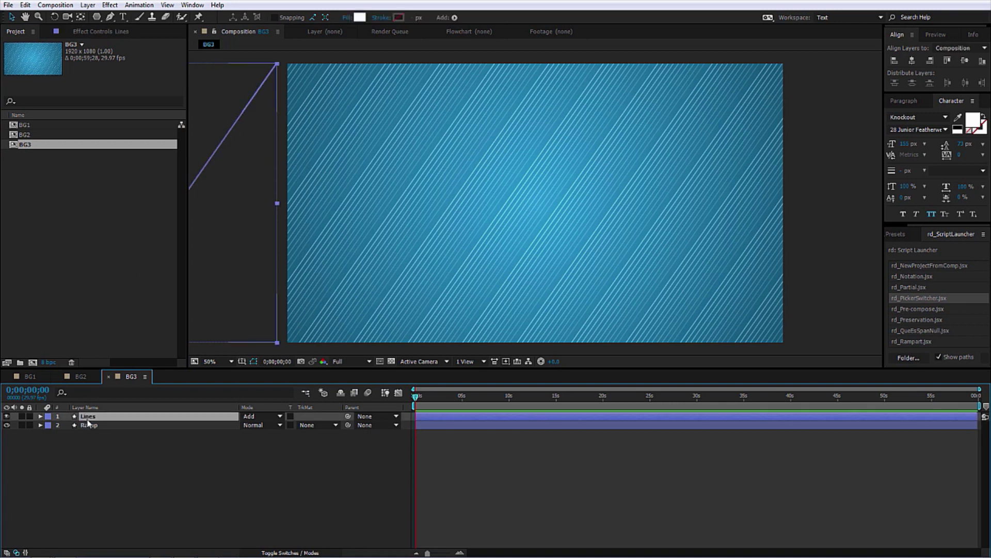
key(Delete)
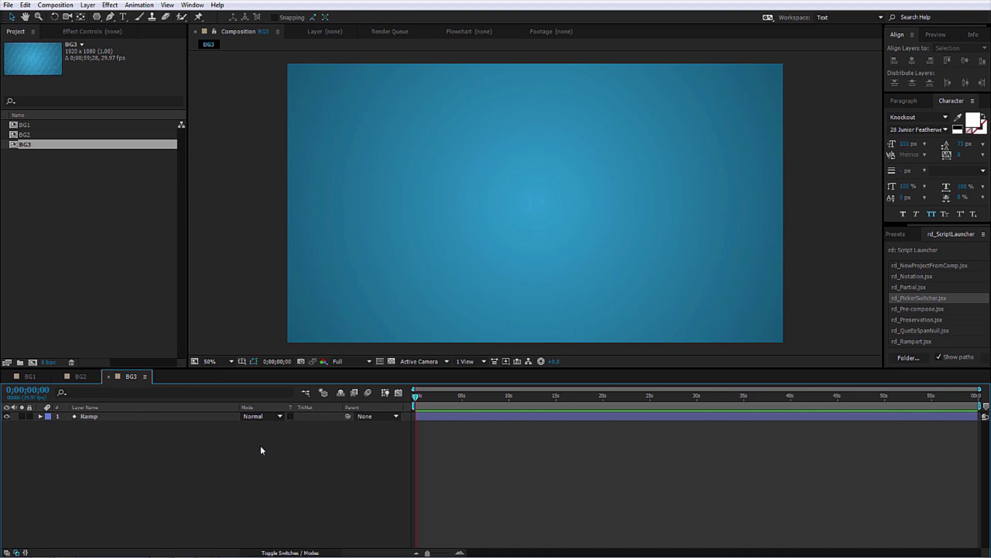
Display the grid over the BG3 composition and enable Snap to Grid.
key(ctrl+apostrophe)
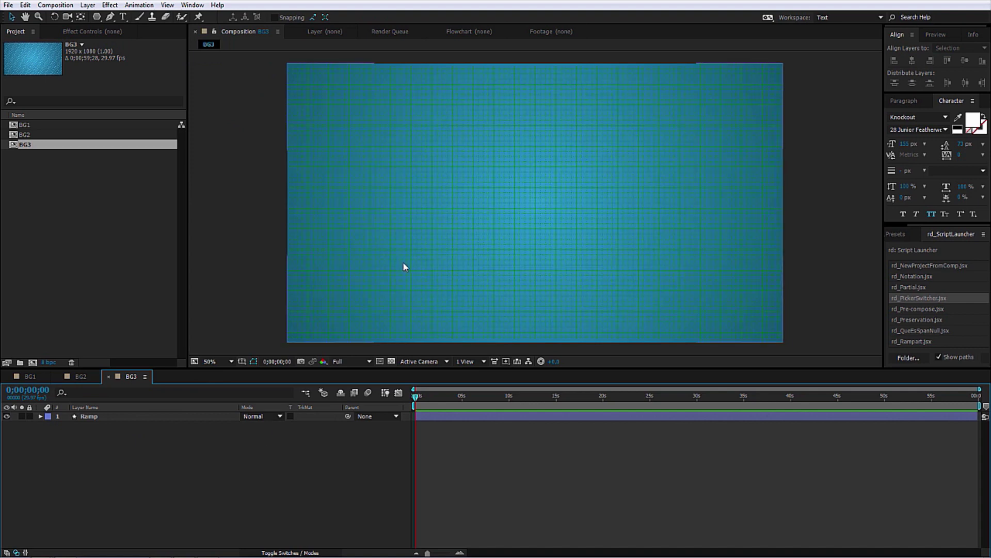
click(167, 5)
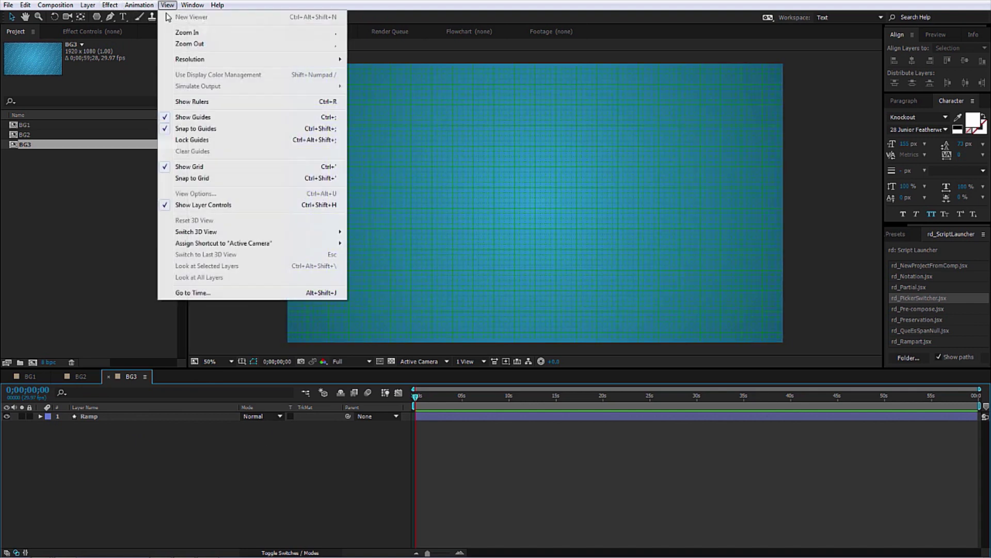
click(200, 181)
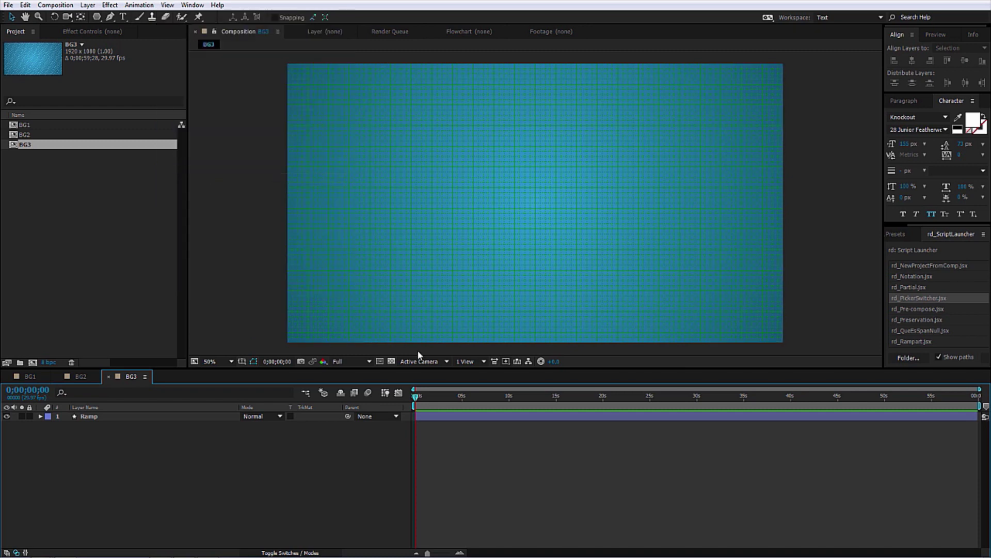
Draw an open chevron-shaped path of three points snapped to the grid with the Pen tool, and hide the grid.
click(113, 17)
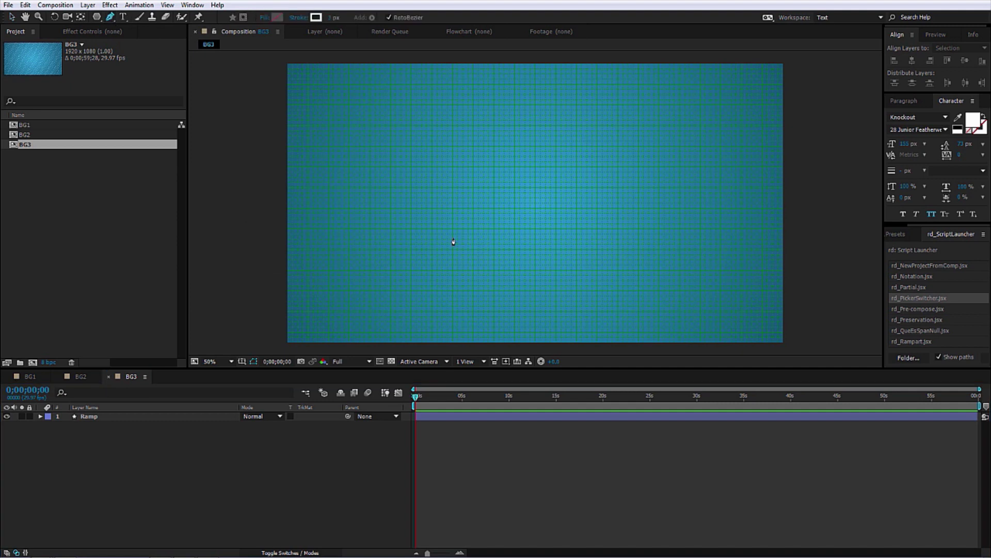
click(435, 232)
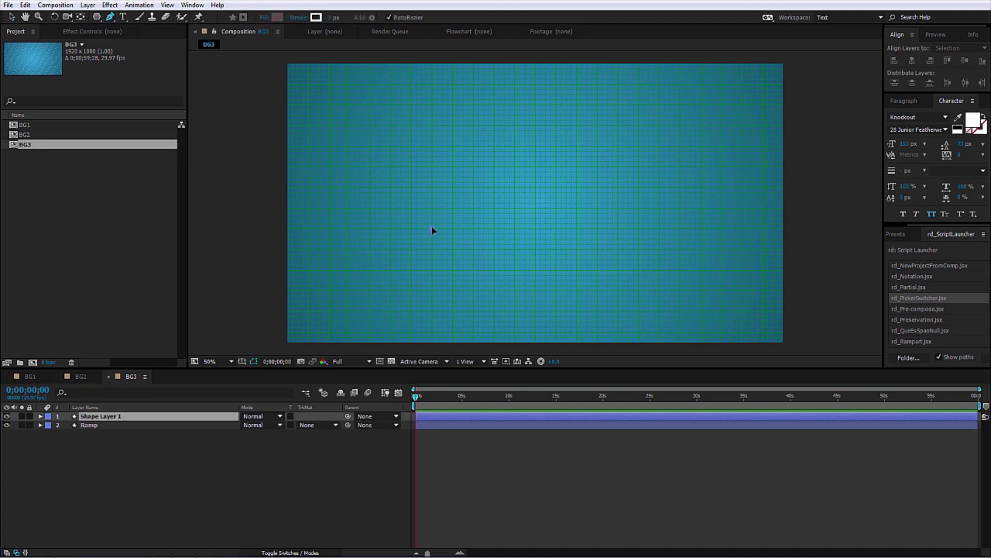
click(473, 209)
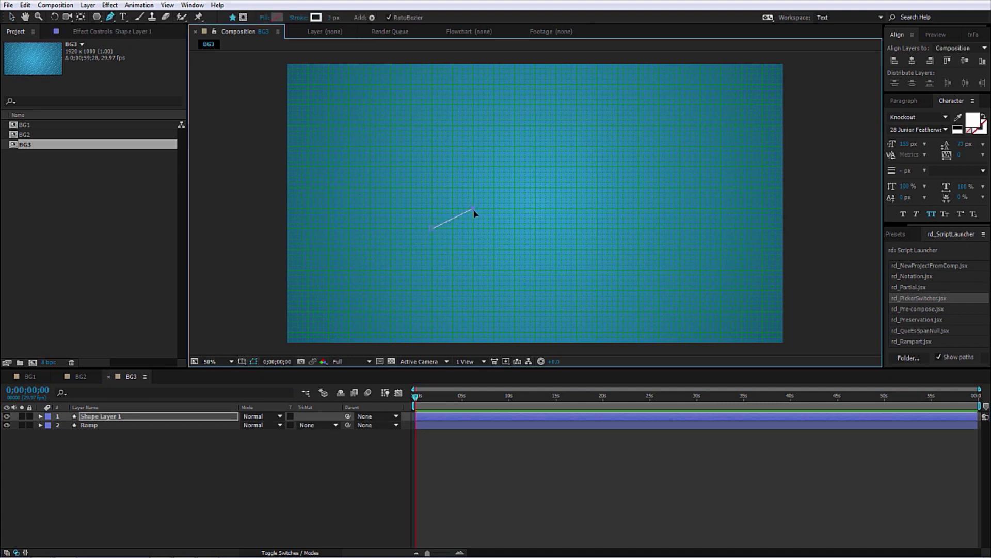
click(516, 230)
alt+click(474, 210)
key(ctrl+apostrophe)
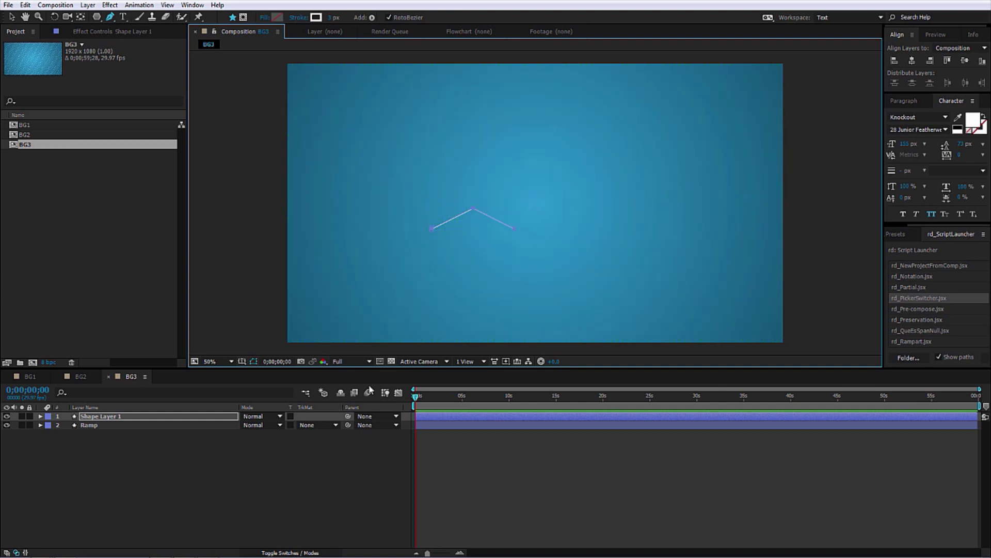
click(429, 453)
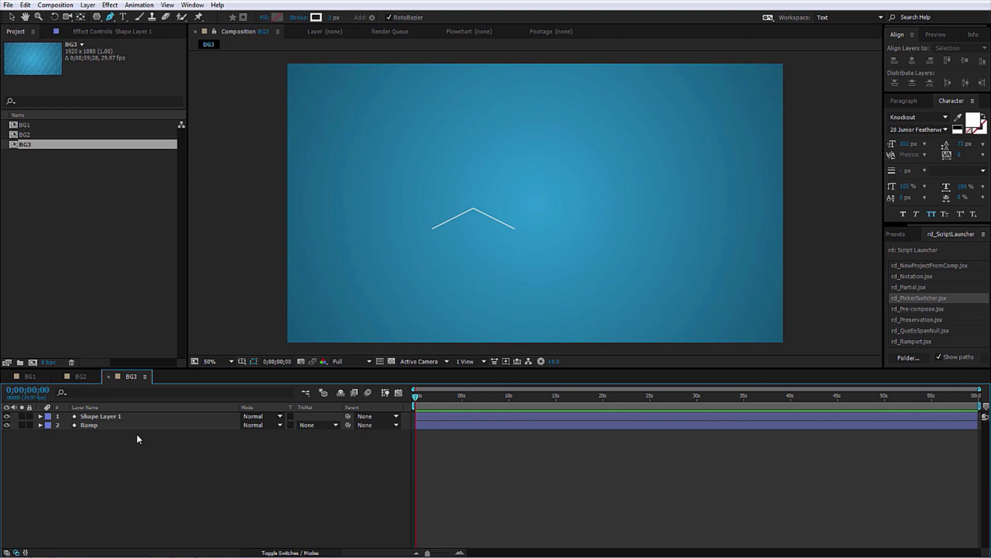
Center the shape layer's anchor point on the chevron and center the layer in the composition.
click(134, 418)
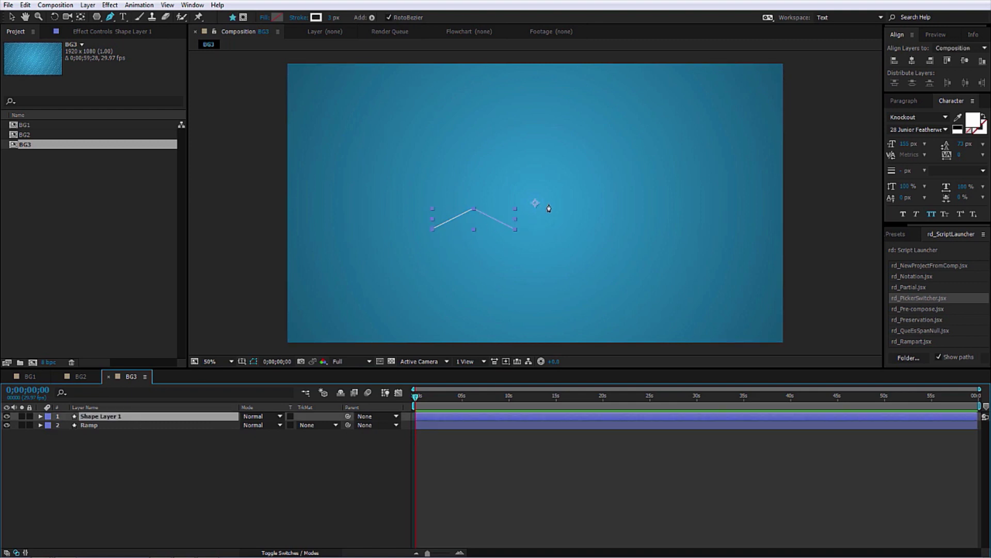
key(v)
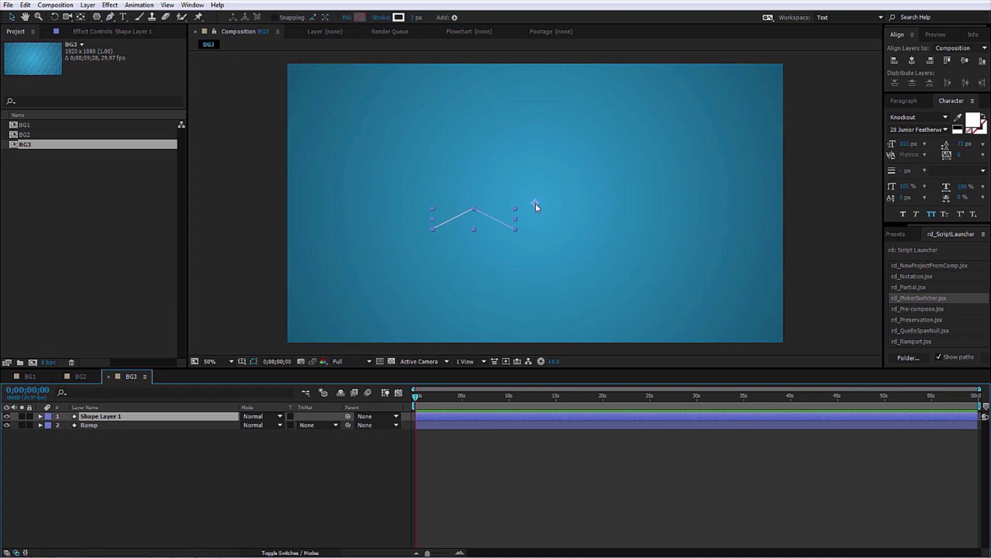
key(y)
drag(536, 210, 479, 260)
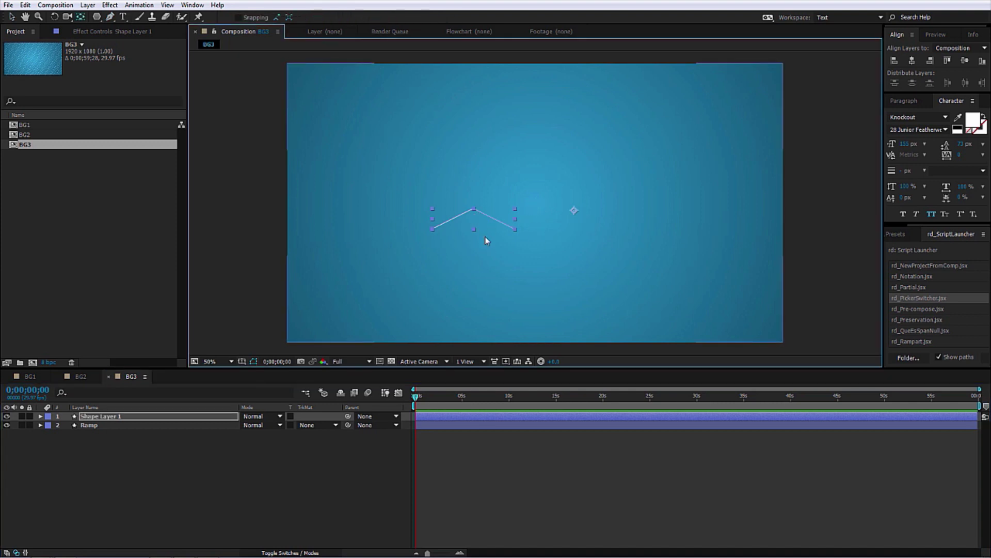
key(ctrl+alt+Home)
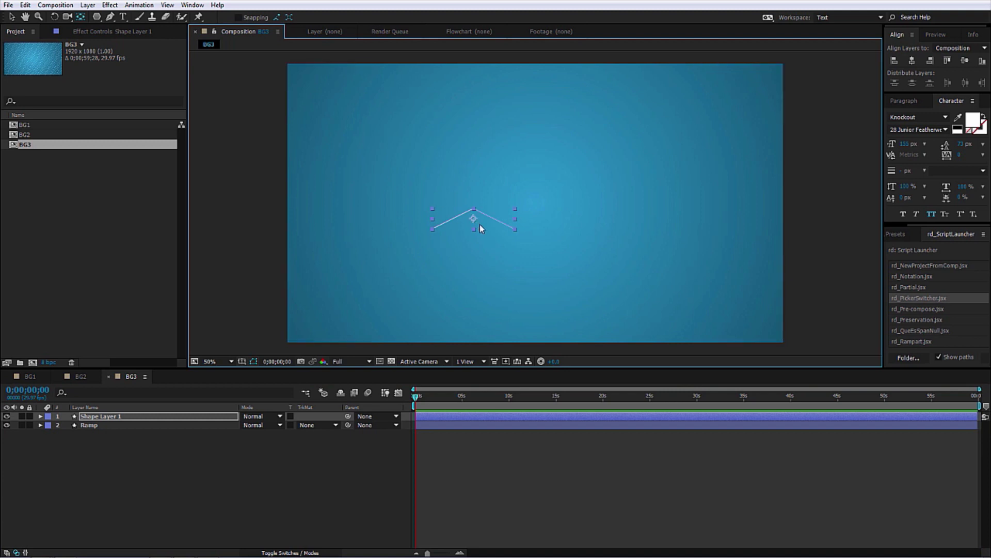
key(ctrl+Home)
Rename the chevron's shape layer as Line.
click(339, 454)
click(86, 420)
key(Return)
text(Line)
key(Return)
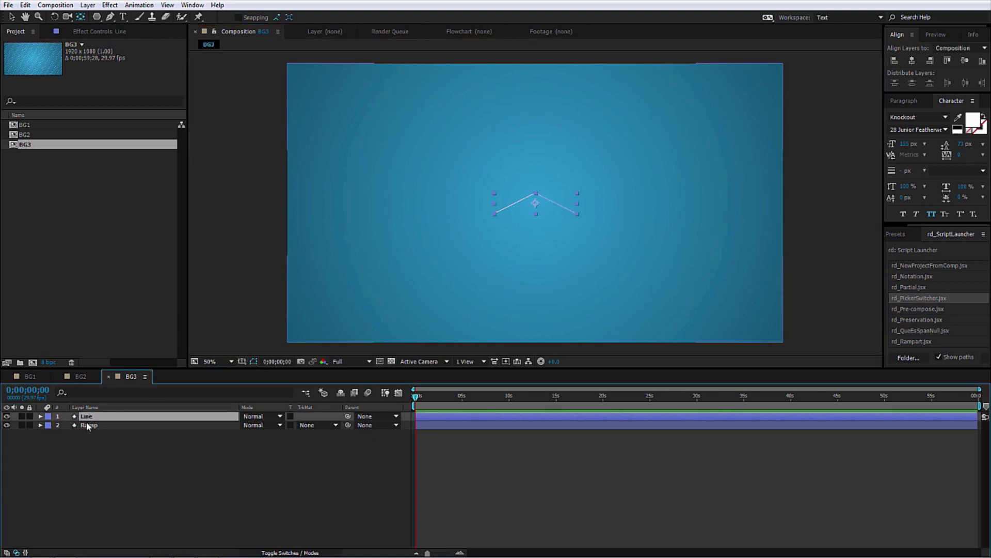
click(184, 484)
Add a Repeater to the Line layer's contents and expand its transform properties.
click(155, 417)
key(ctrl+grave)
click(337, 425)
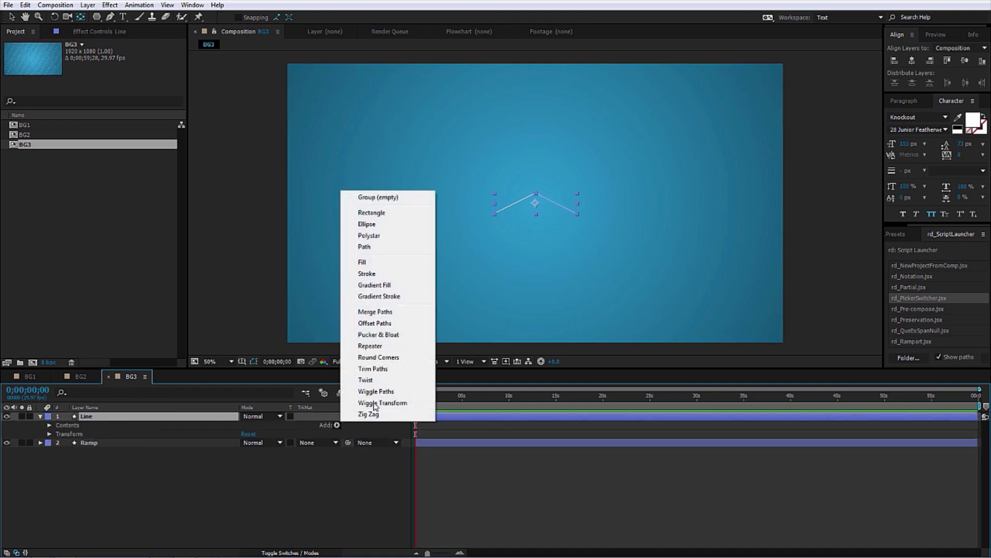
click(370, 346)
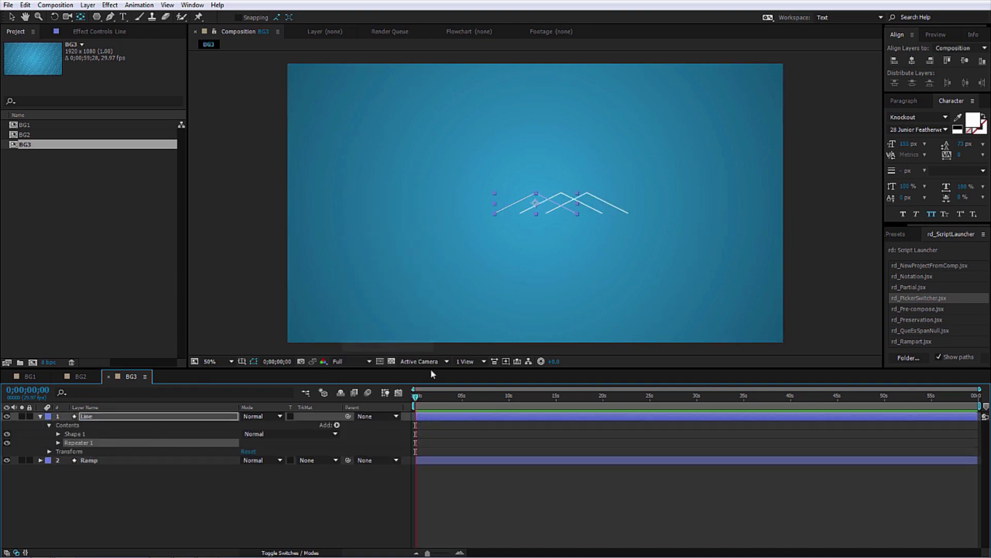
click(58, 443)
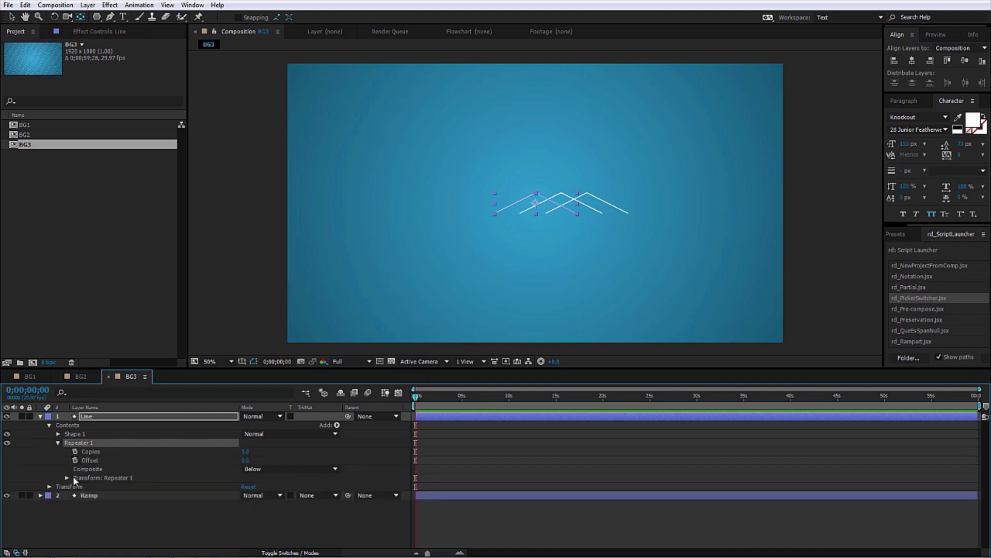
click(67, 478)
Set the horizontal position in Repeater 1's transform to 318 so the chevron copies join end to end.
drag(247, 491, 363, 494)
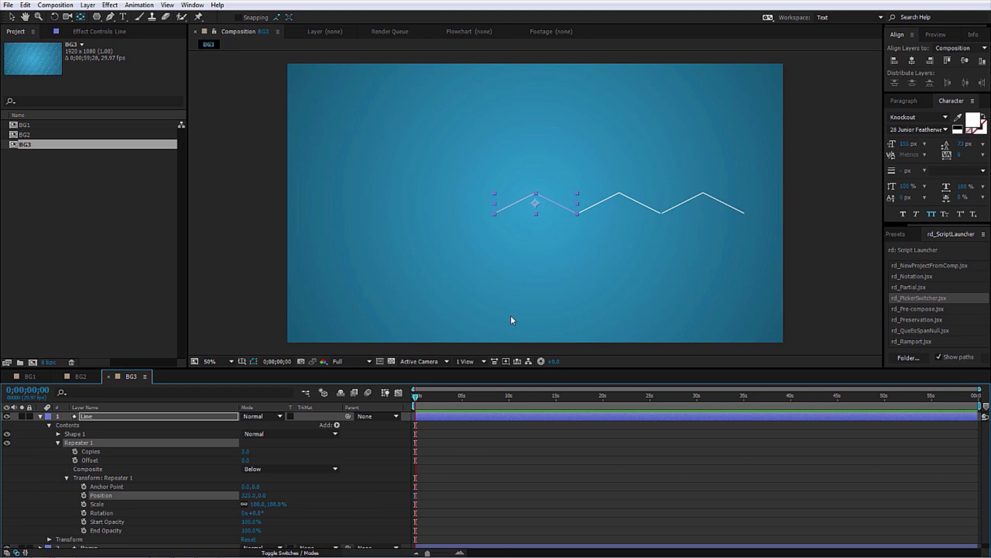
click(250, 494)
text(4)
text(18)
key(Return)
key(period)
key(period)
click(661, 467)
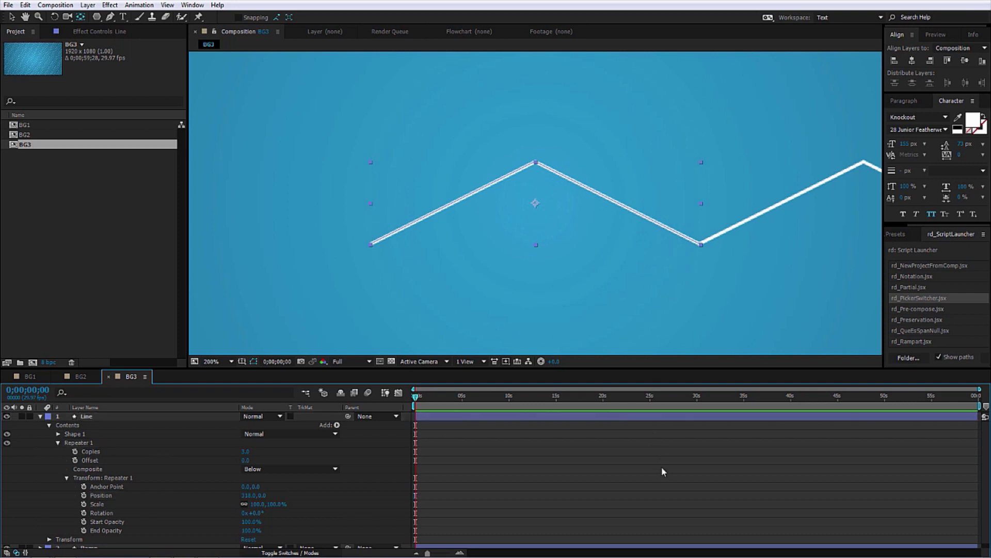
key(comma)
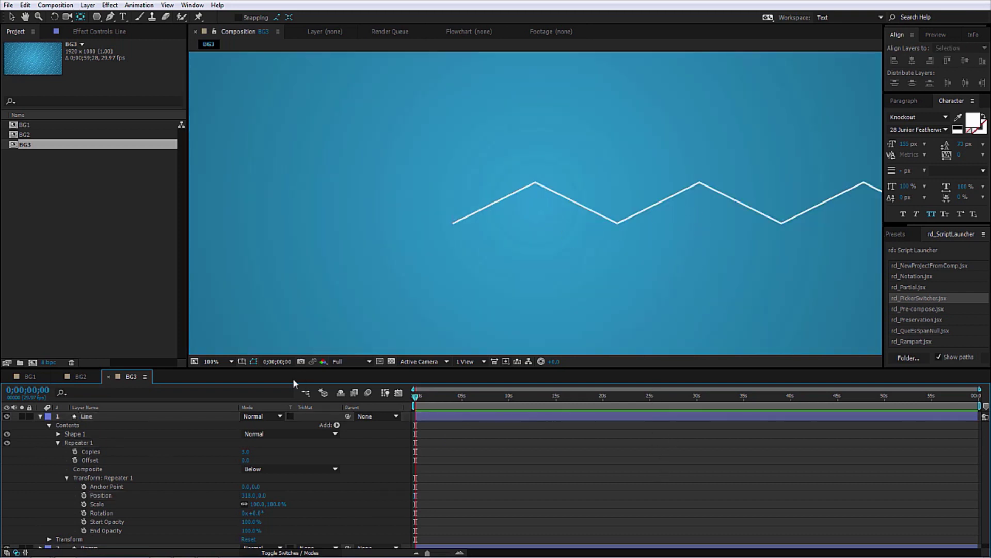
Turn the path outline display off and on again to examine where the repeated chevrons join.
click(110, 417)
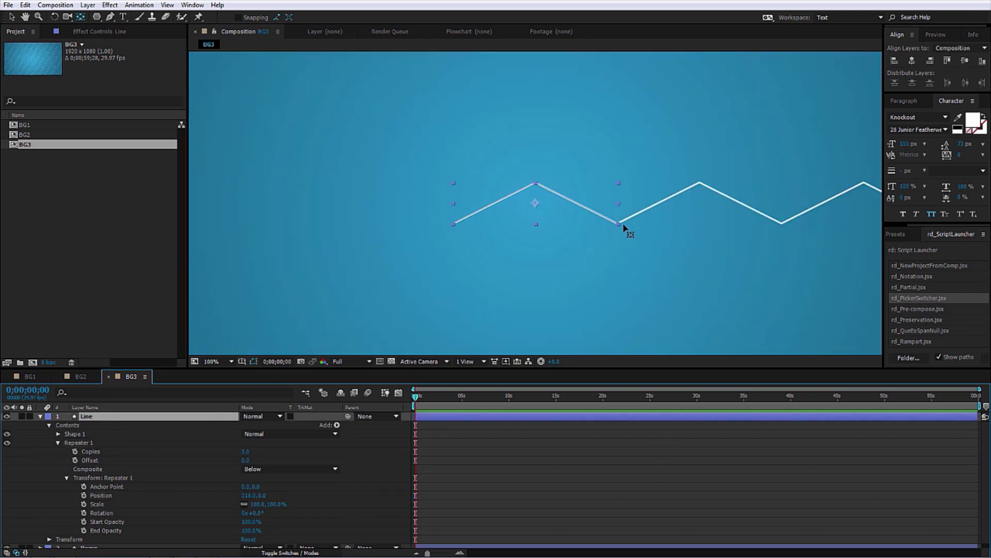
click(254, 361)
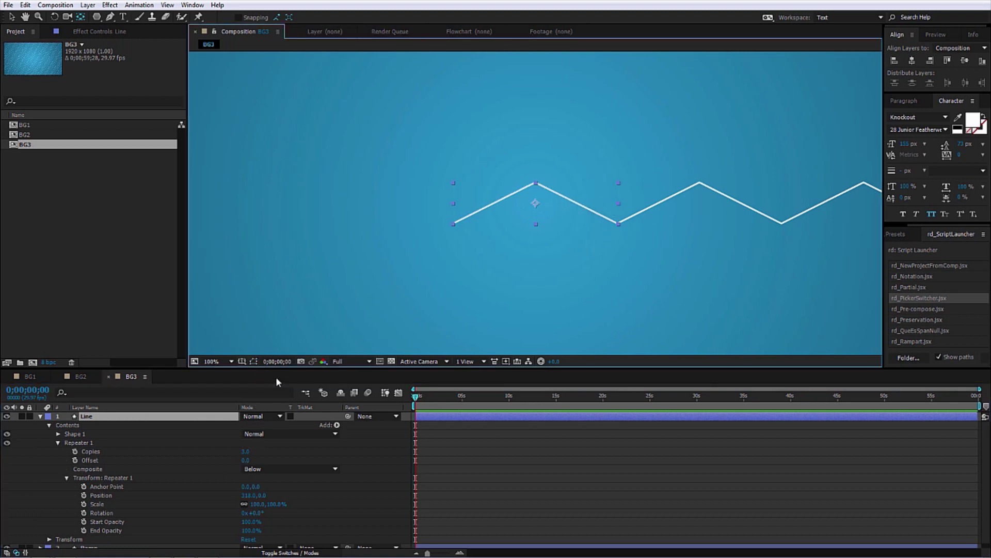
click(254, 362)
key(comma)
key(comma)
Move the Line layer toward the frame's upper left and increase Repeater 1's copies to extend the zigzag past the right edge.
click(469, 287)
drag(553, 205, 387, 141)
drag(247, 453, 254, 451)
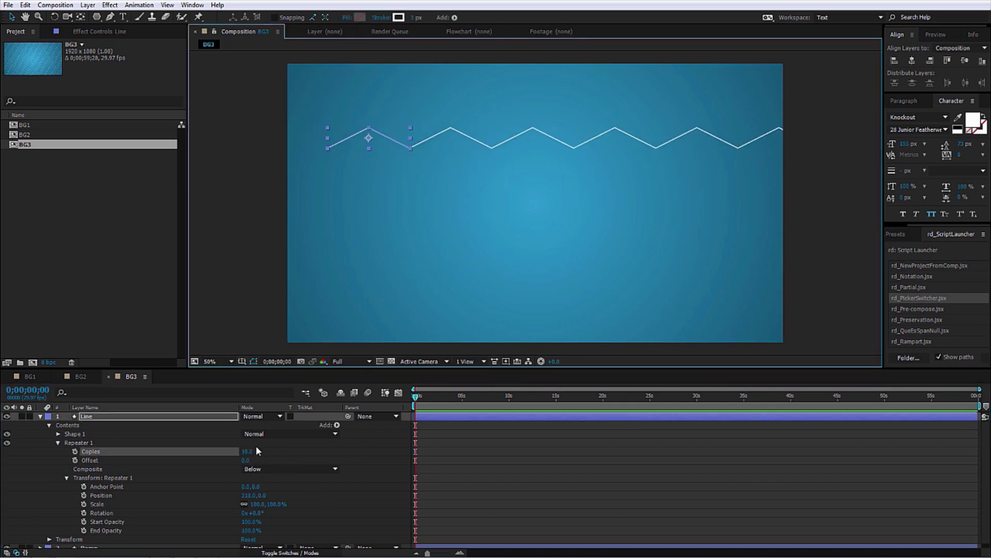
Scale the zigzag's Line layer down and set its stroke width to 5 px.
drag(408, 147, 396, 145)
drag(416, 19, 461, 64)
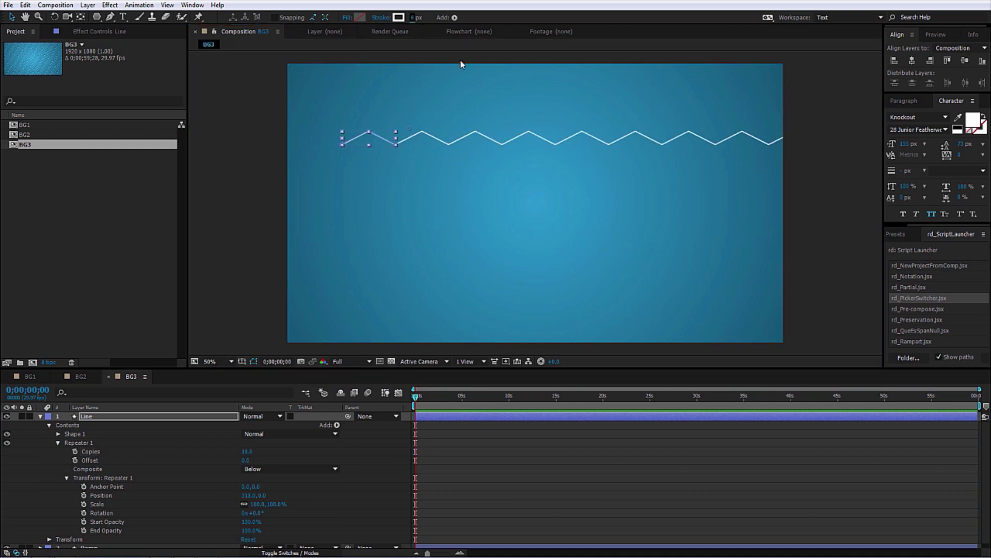
click(415, 18)
click(362, 469)
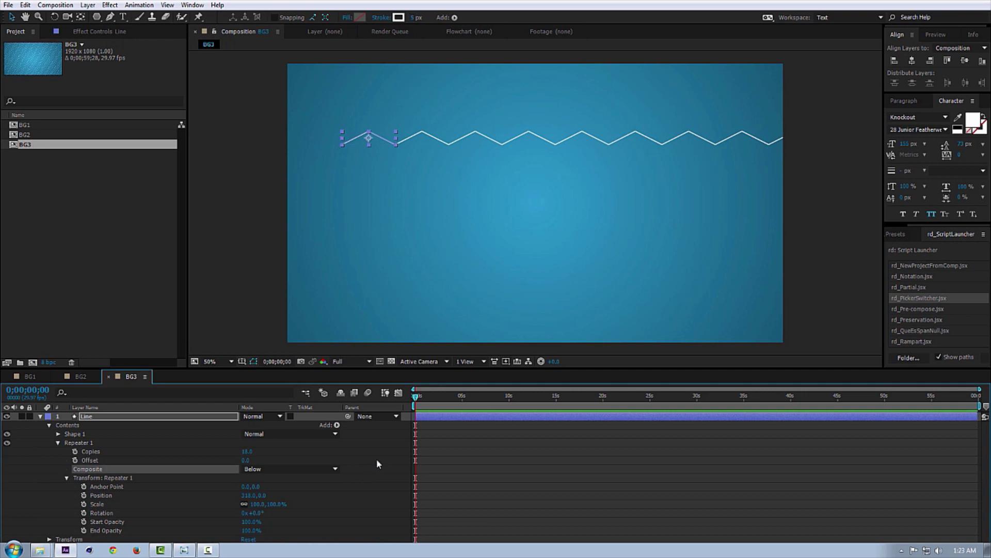
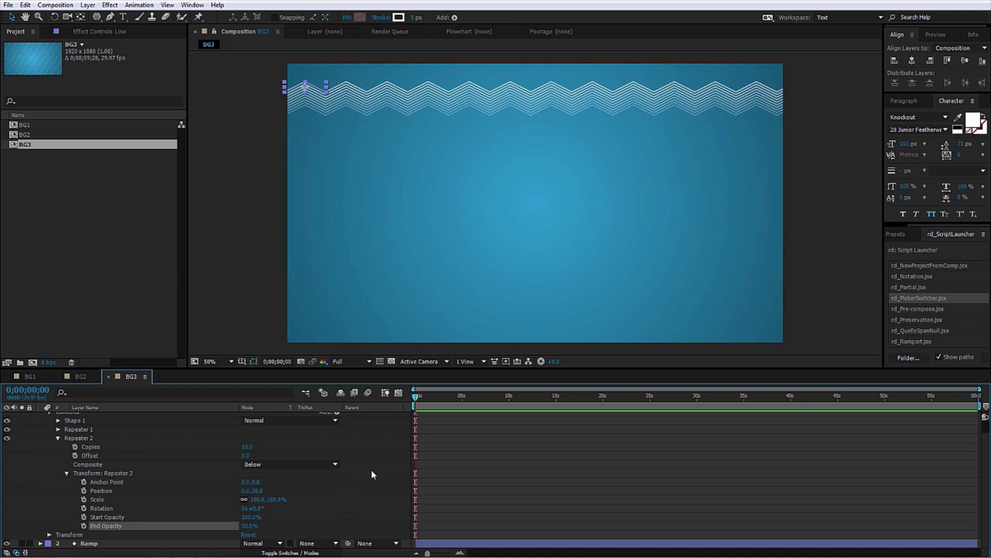
Collapse Repeater 2, add a third Repeater to the Line layer and expand its transform properties.
scroll(188, 460, up, 1)
click(110, 416)
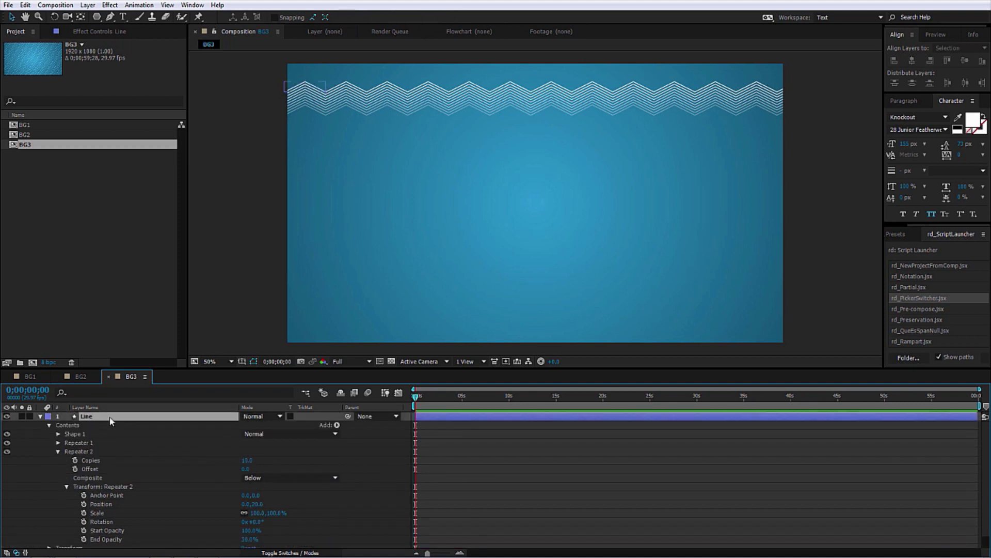
click(57, 451)
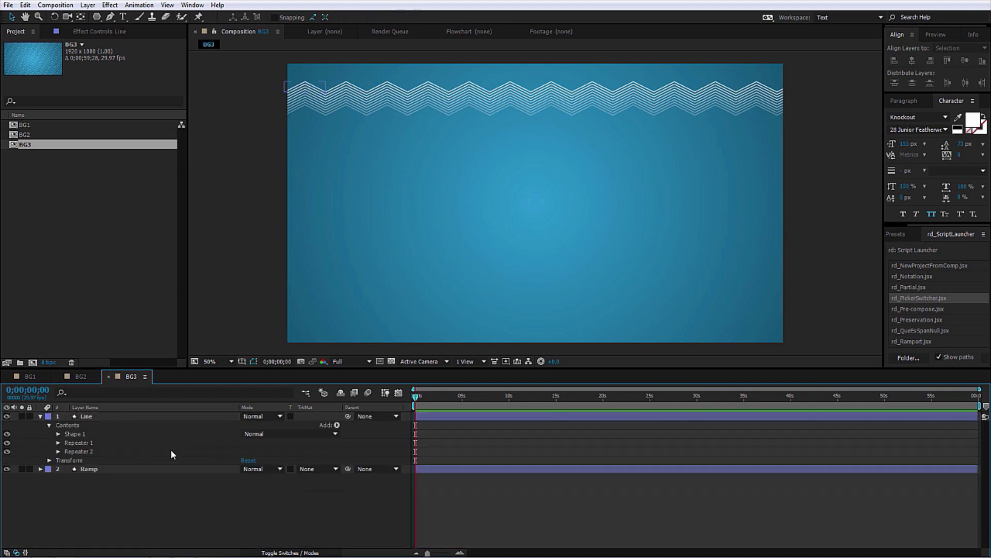
click(336, 425)
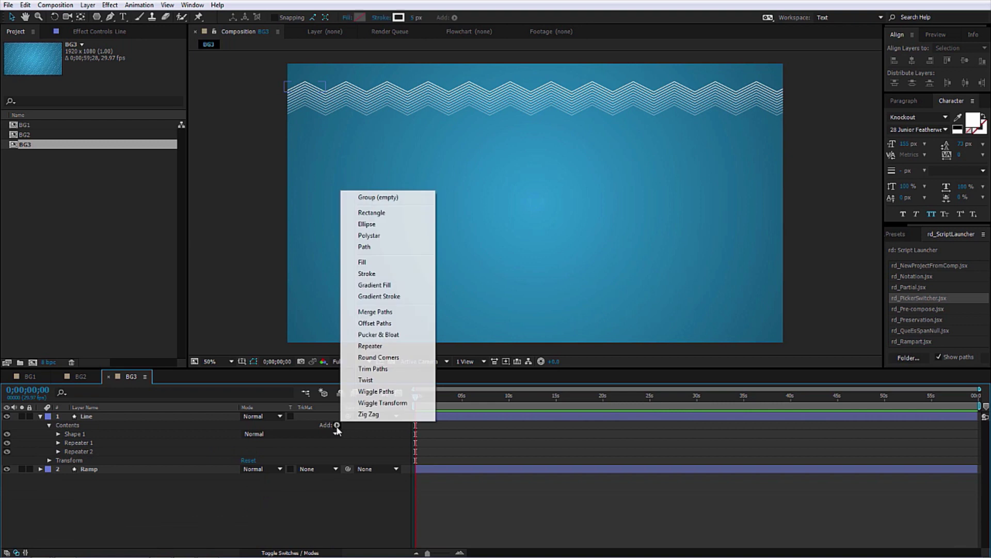
click(393, 345)
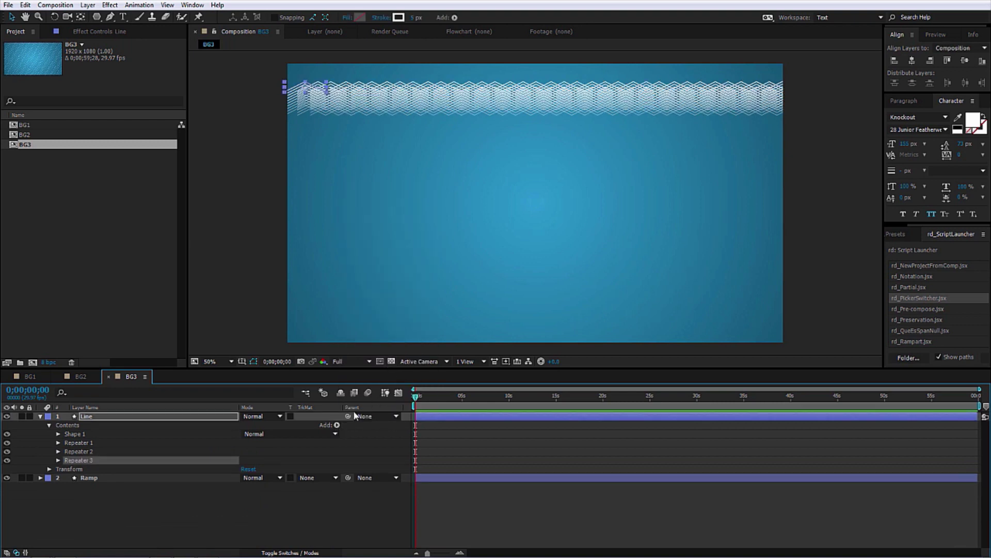
click(58, 460)
click(67, 495)
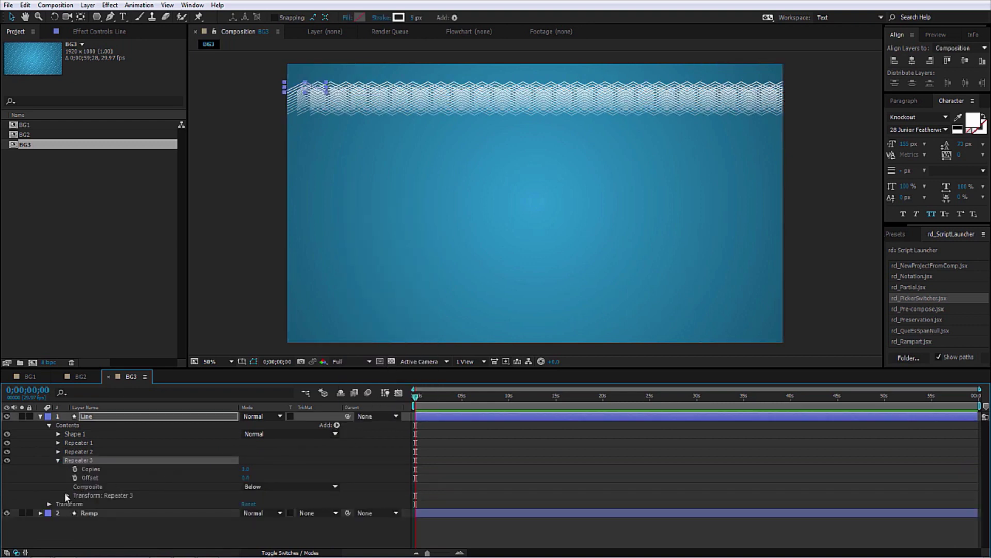
Set the position in Repeater 3's transform to 0, 200 to stack the zigzag bands vertically.
scroll(263, 500, down, 1)
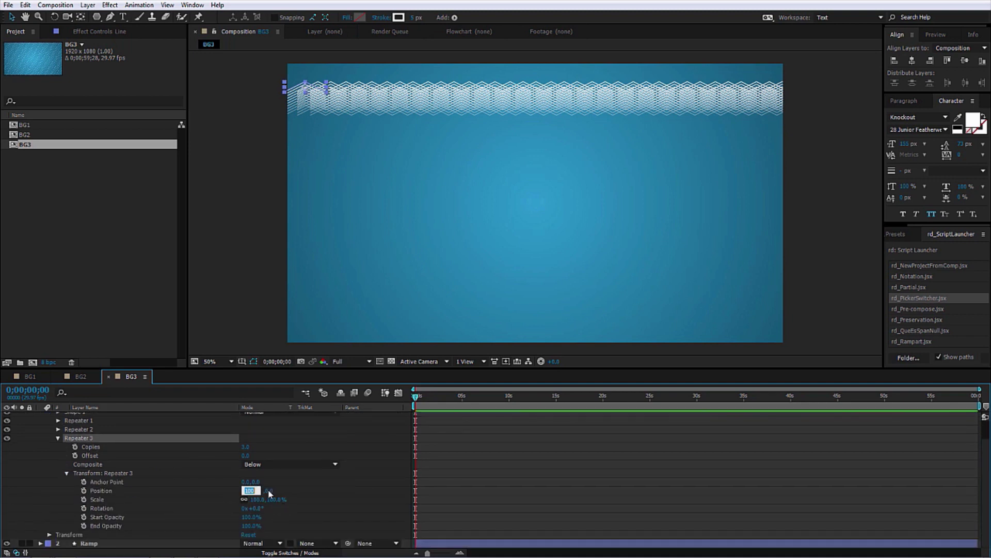
text(0)
key(Return)
drag(261, 490, 360, 493)
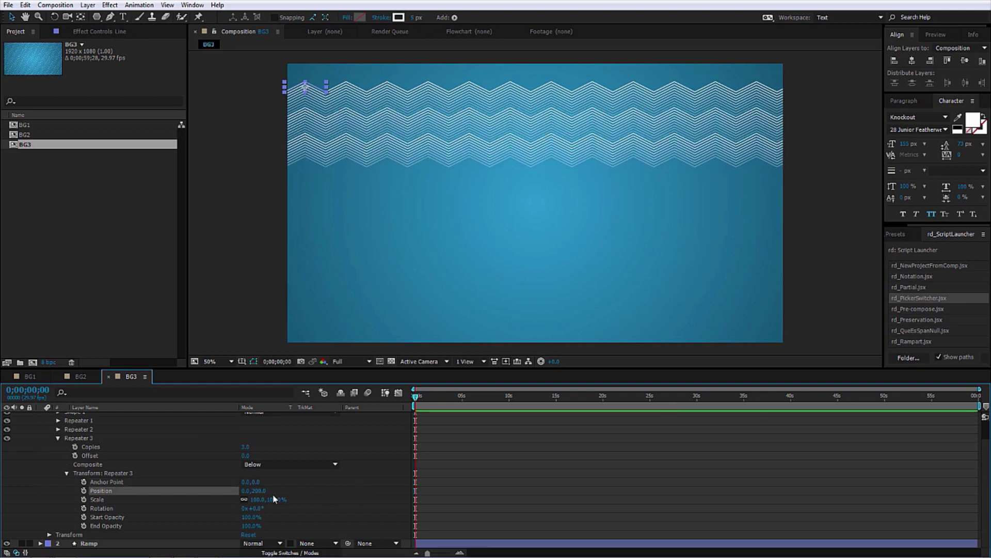
click(359, 487)
Set Repeater 3 to 25 copies so the zigzag bands reach the bottom of the frame.
drag(247, 447, 345, 457)
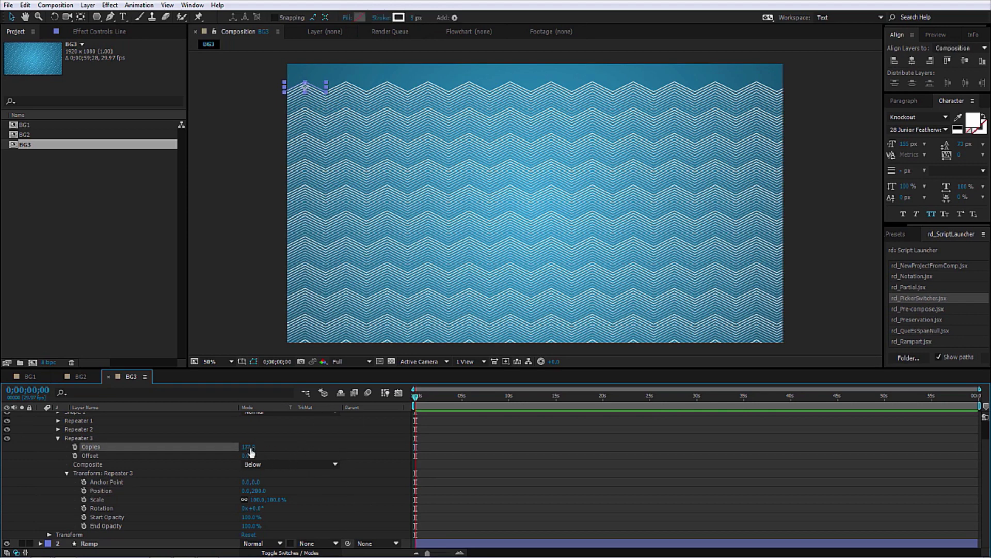
text(33)
key(Return)
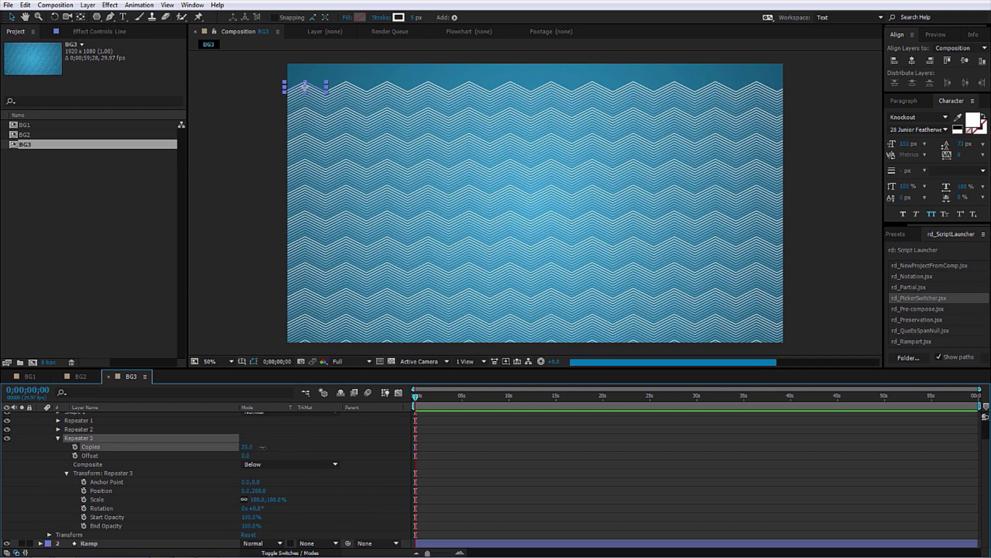
Move the Line layer up beyond the top edge so the zigzag pattern fills the composition.
key(comma)
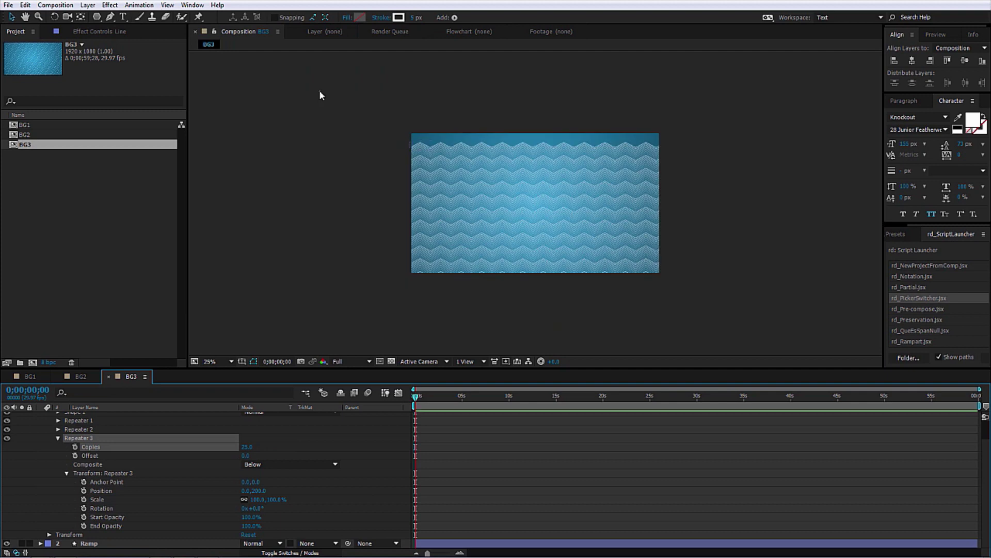
click(319, 89)
key(period)
drag(320, 80, 321, 63)
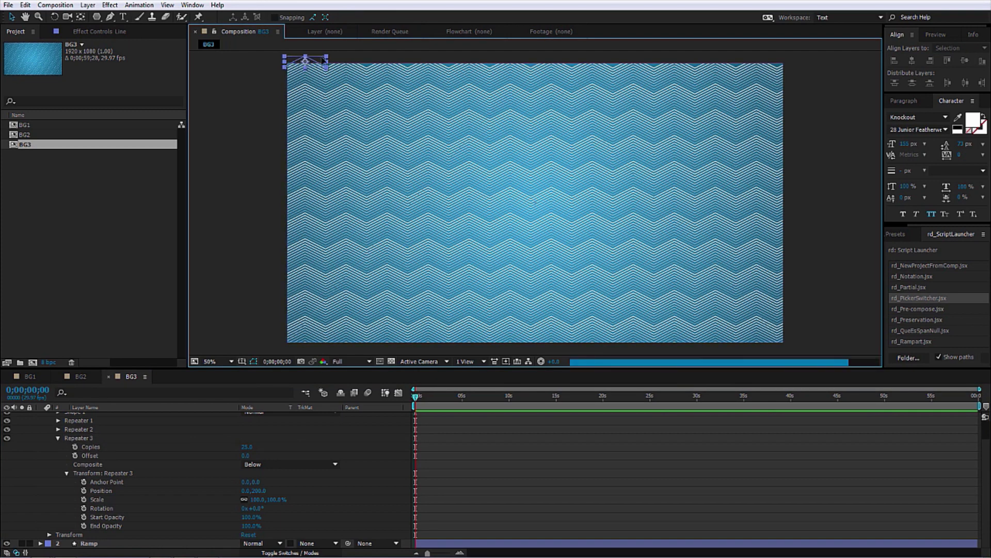
click(341, 457)
Set the Line layer's opacity to 35%.
scroll(114, 432, up, 2)
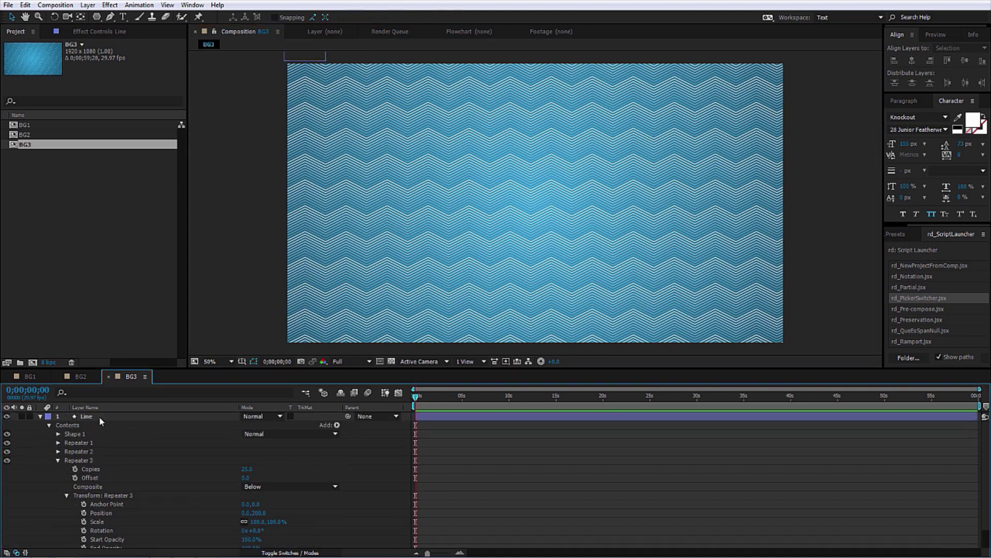
click(99, 415)
key(t)
click(251, 425)
text(35)
click(275, 454)
Set the Line layer's blending mode to Add.
click(258, 416)
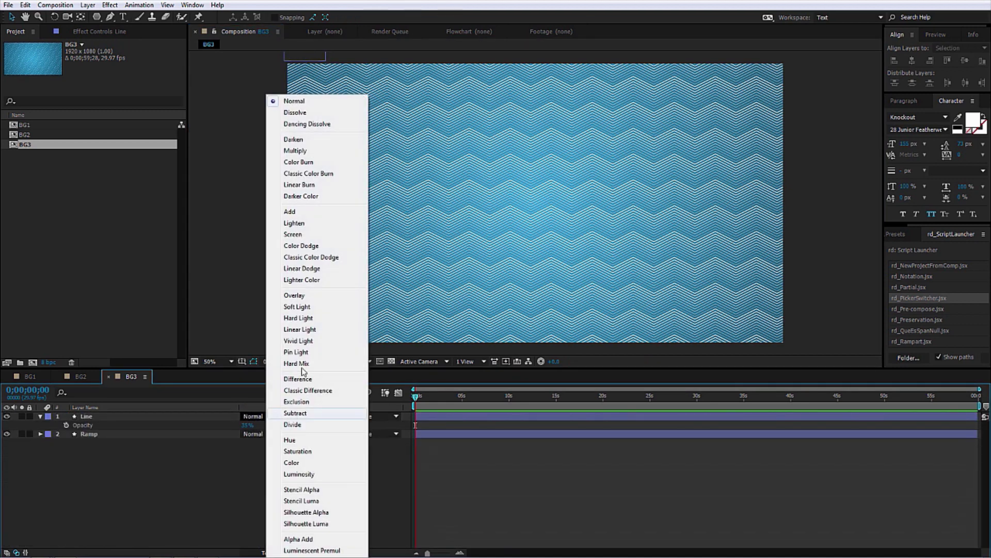
click(290, 211)
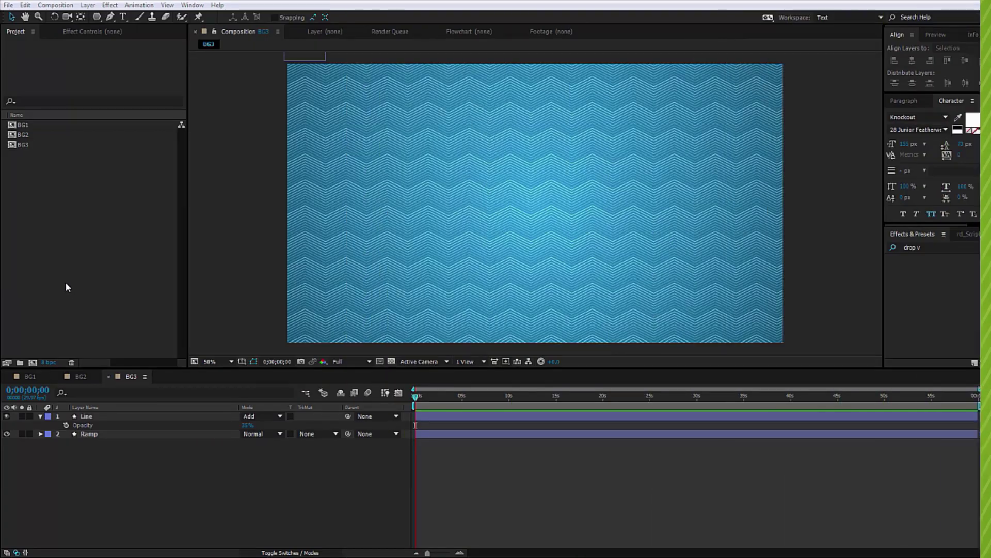
Duplicate the BG3 composition as BG4, open the copy and delete its Line layer.
click(25, 145)
key(ctrl+d)
double_click(28, 155)
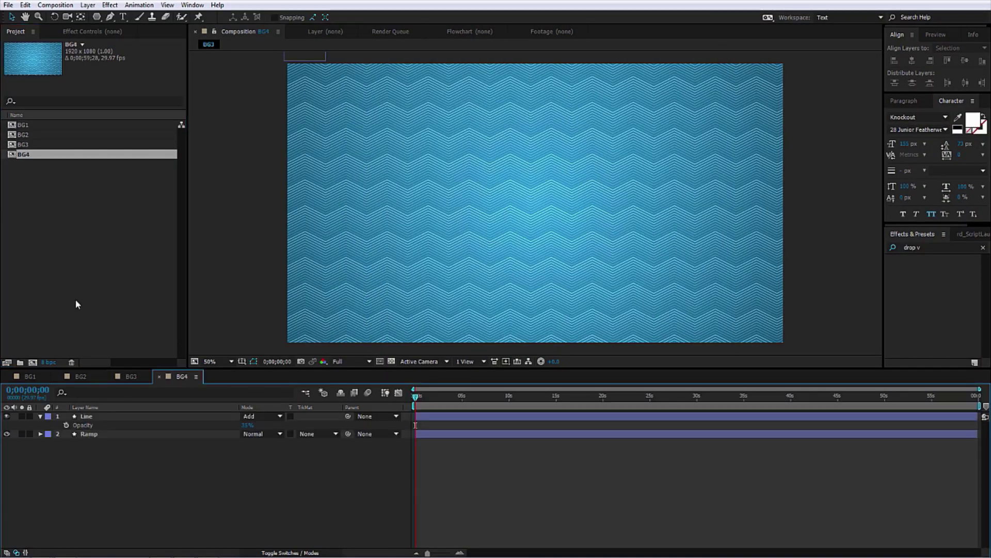
click(88, 417)
key(Delete)
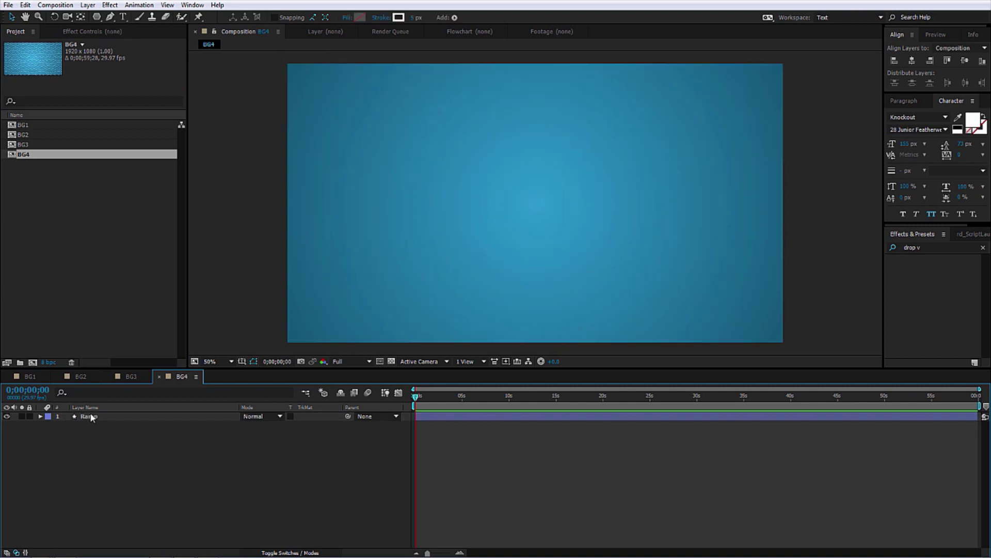
Create a full-height polygon shape layer in BG4 with the Polygon tool and set its points to 6.
mouse_move(99, 17)
mouse_down()
mouse_move(123, 50)
mouse_move(139, 41)
mouse_move(141, 52)
mouse_move(141, 40)
mouse_up()
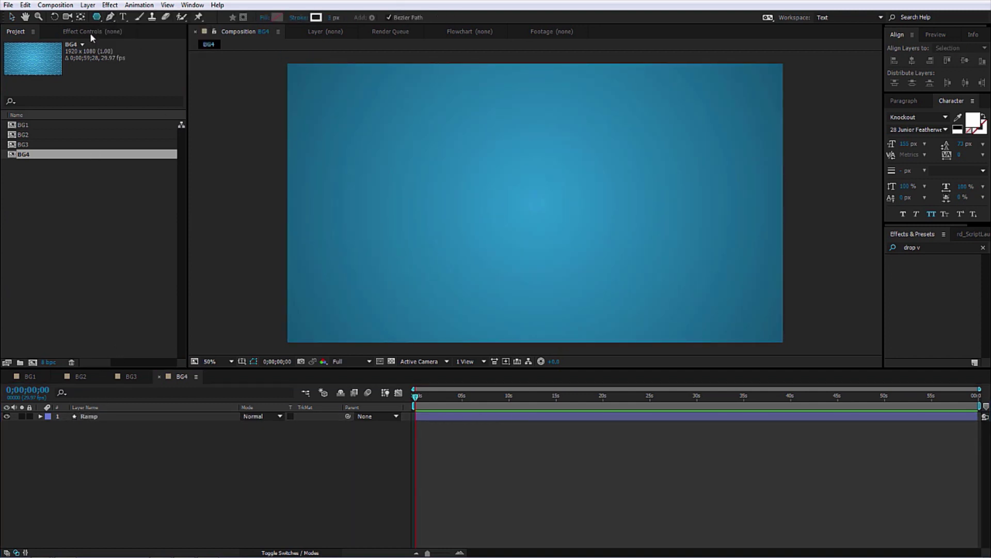
double_click(96, 17)
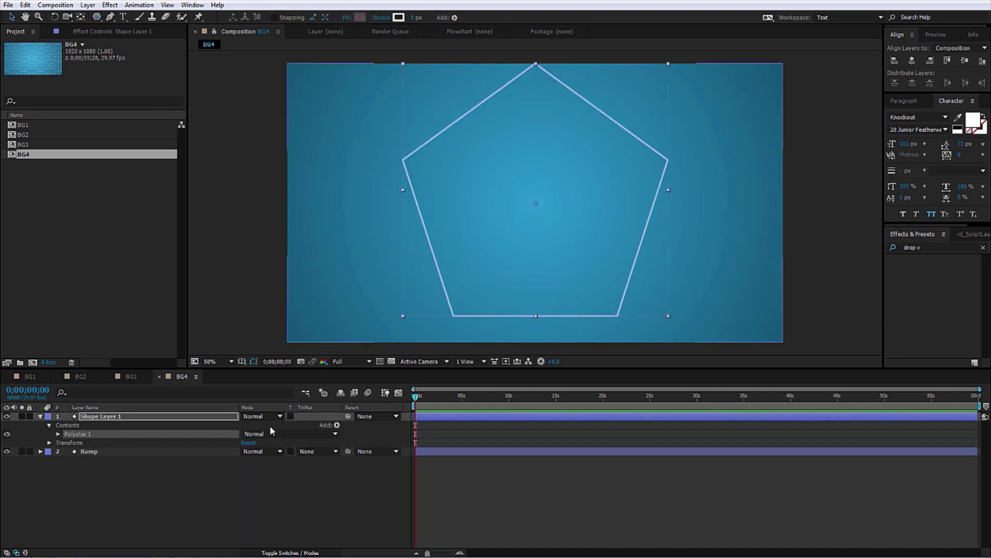
click(58, 433)
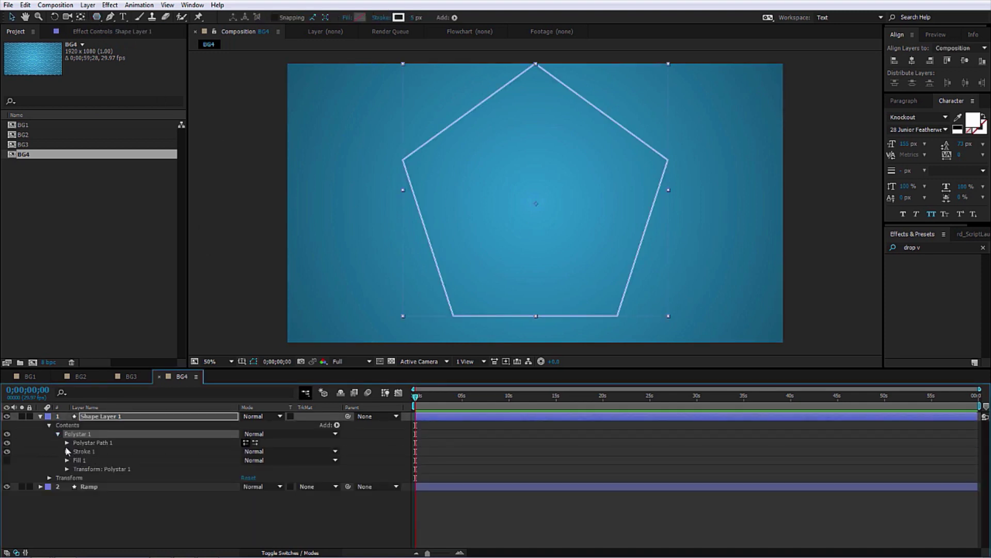
click(67, 442)
click(246, 460)
text(6)
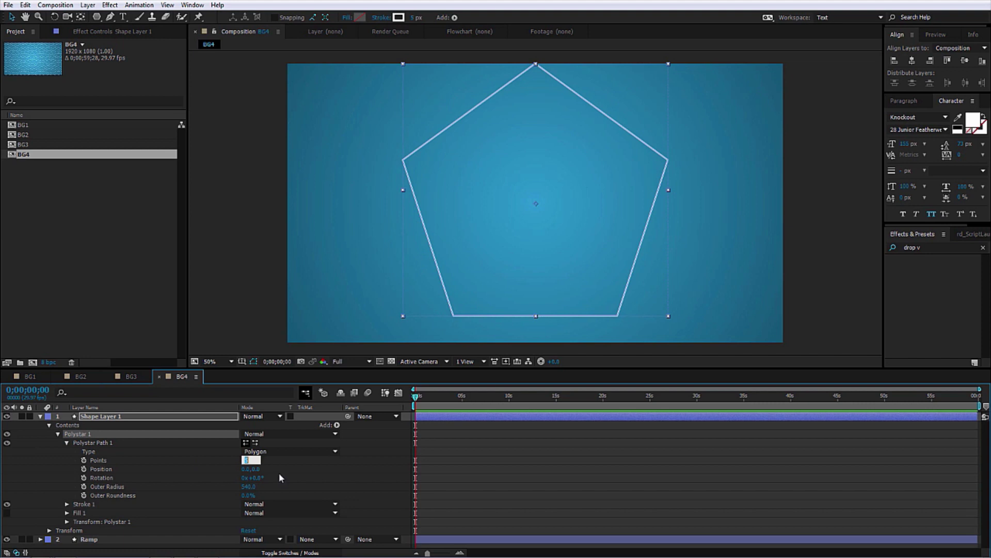
click(287, 487)
Try converting the hexagon's Polystar path to a Bezier path and moving its lower-left vertex, undoing both changes.
click(119, 442)
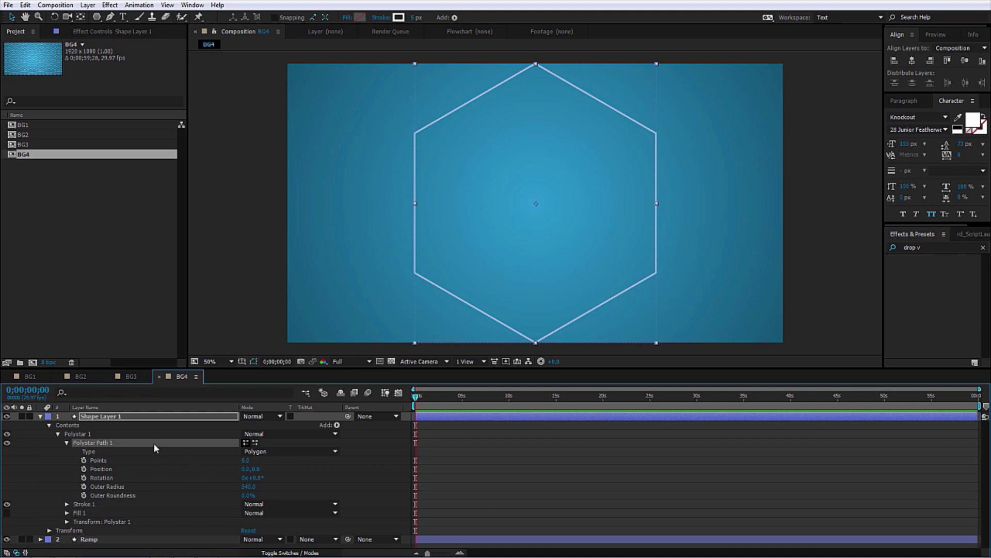
right_click(98, 443)
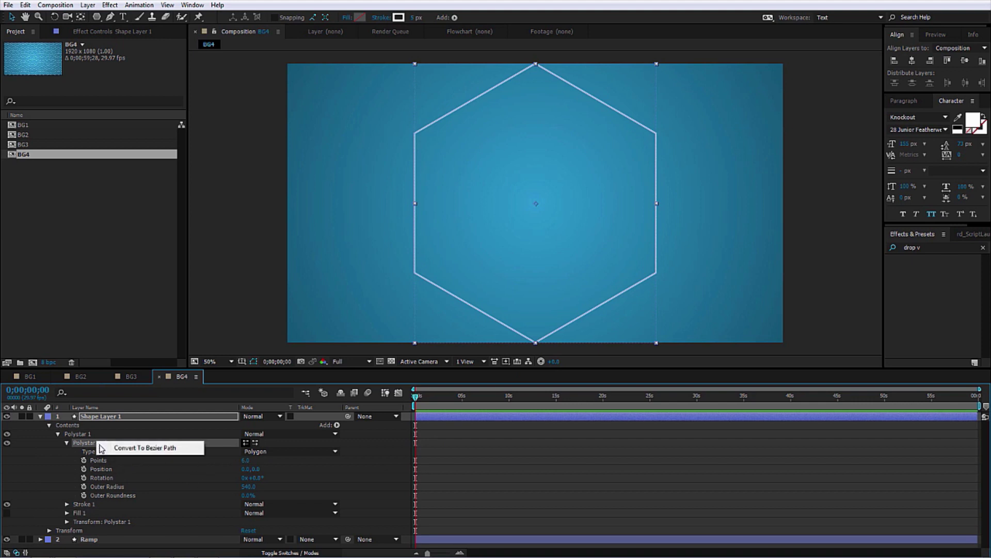
click(141, 448)
click(66, 443)
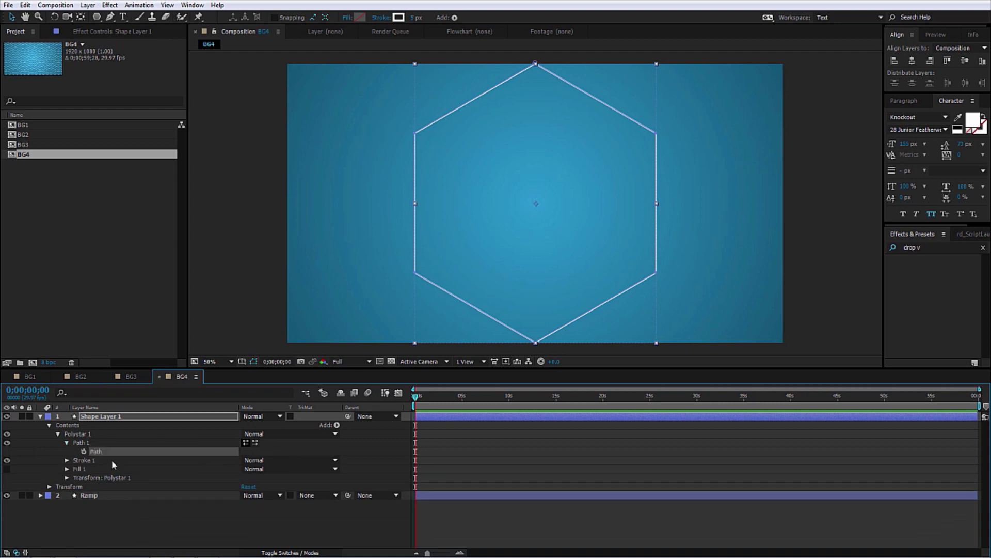
click(415, 275)
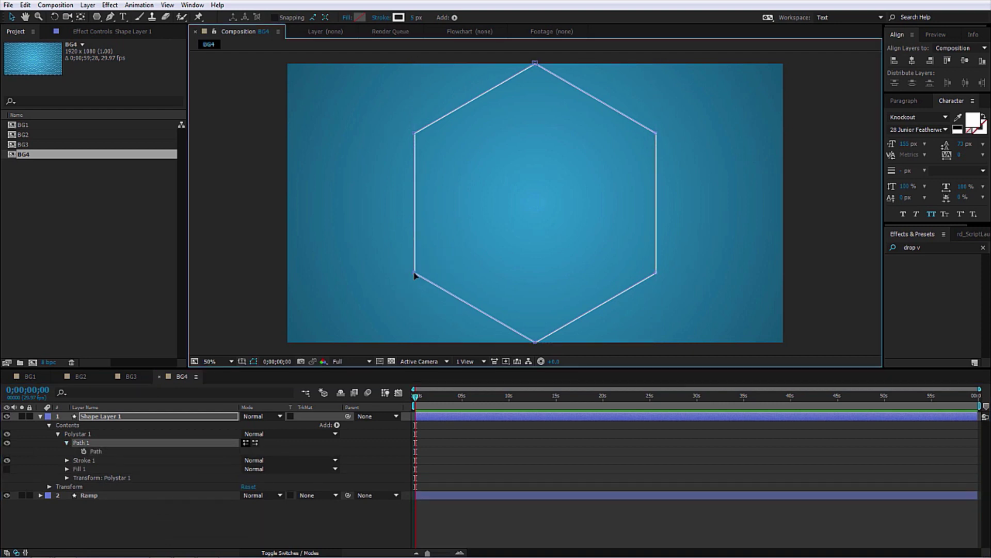
drag(415, 275, 506, 237)
key(ctrl+z)
click(188, 441)
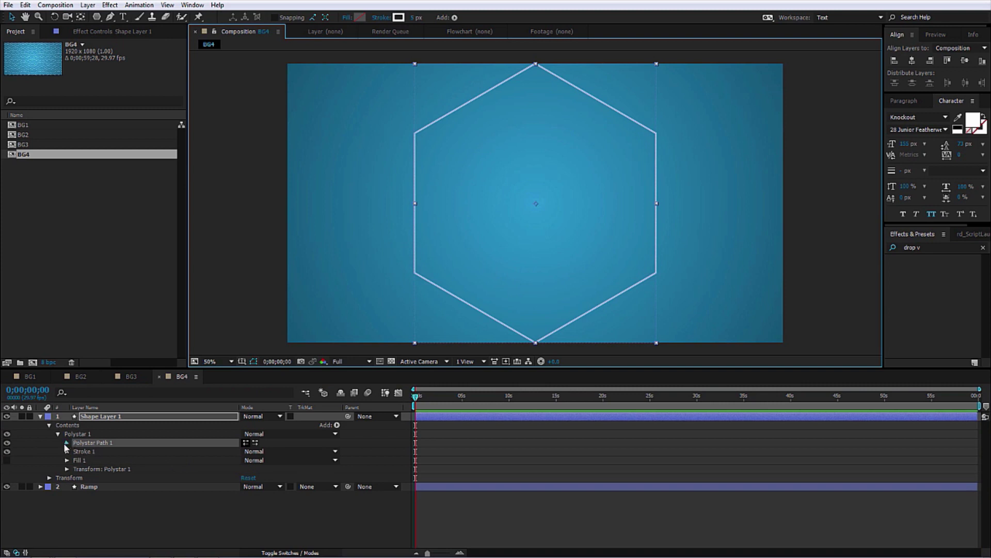
key(ctrl+z)
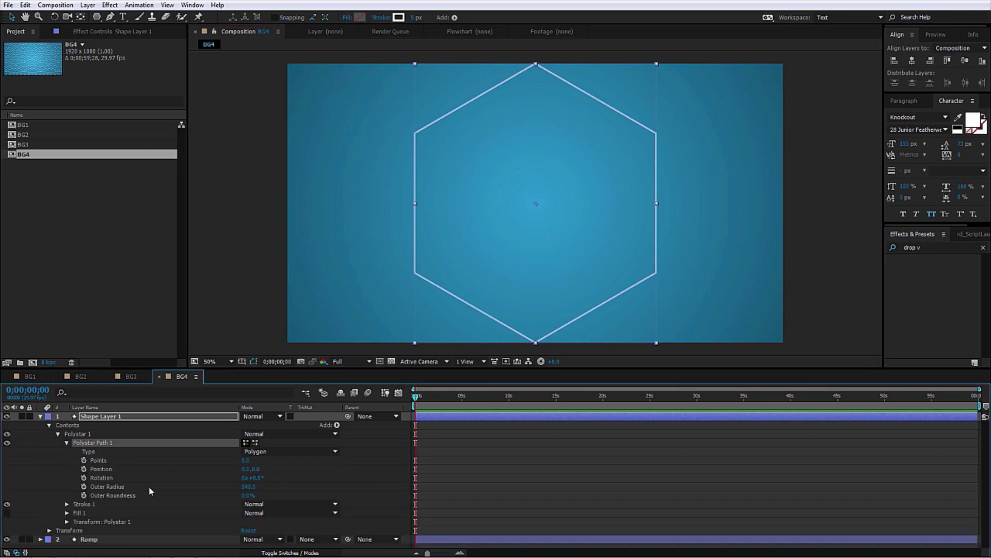
Set the hexagon's outer radius to 80.
click(248, 486)
text(80)
key(Return)
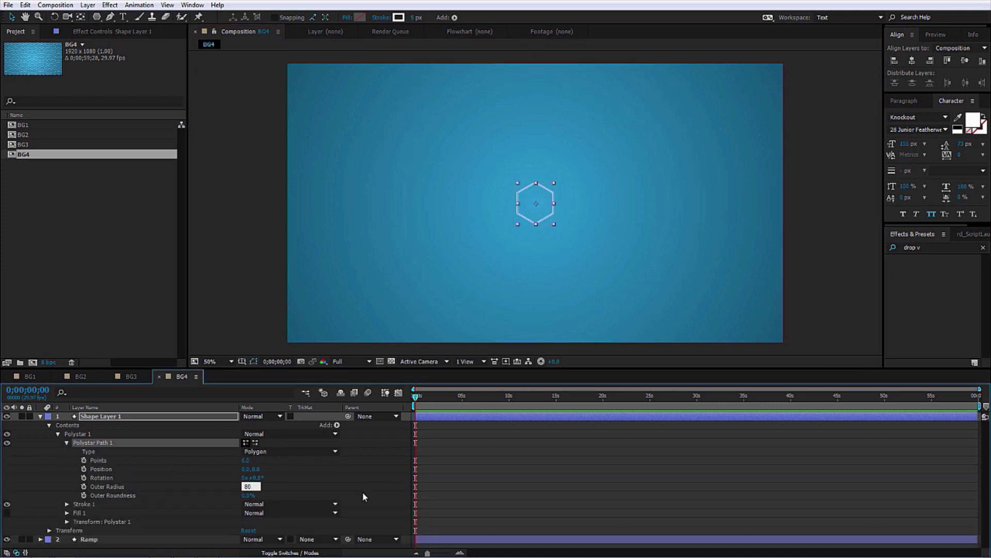
click(372, 470)
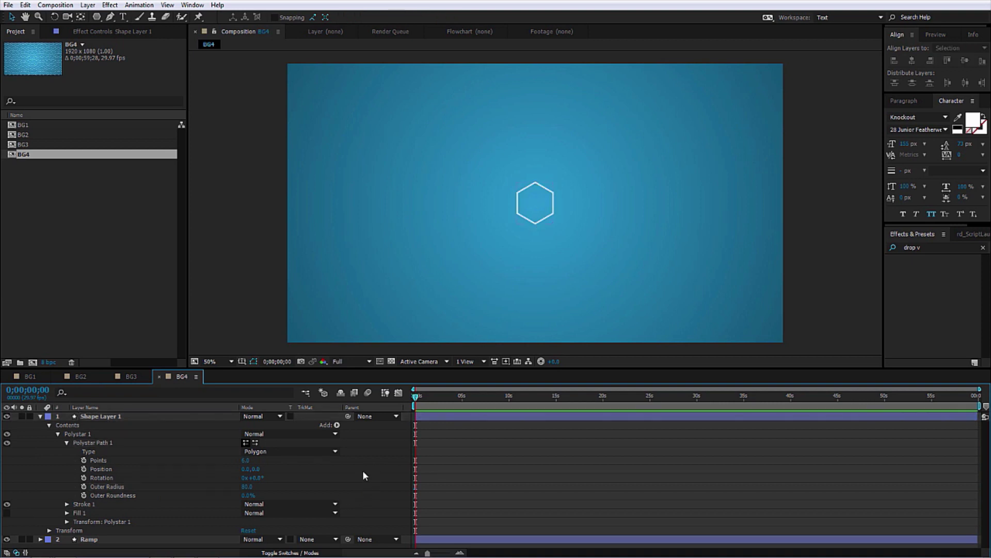
Set the hexagon shape layer's stroke width to 3 px.
click(128, 418)
click(411, 17)
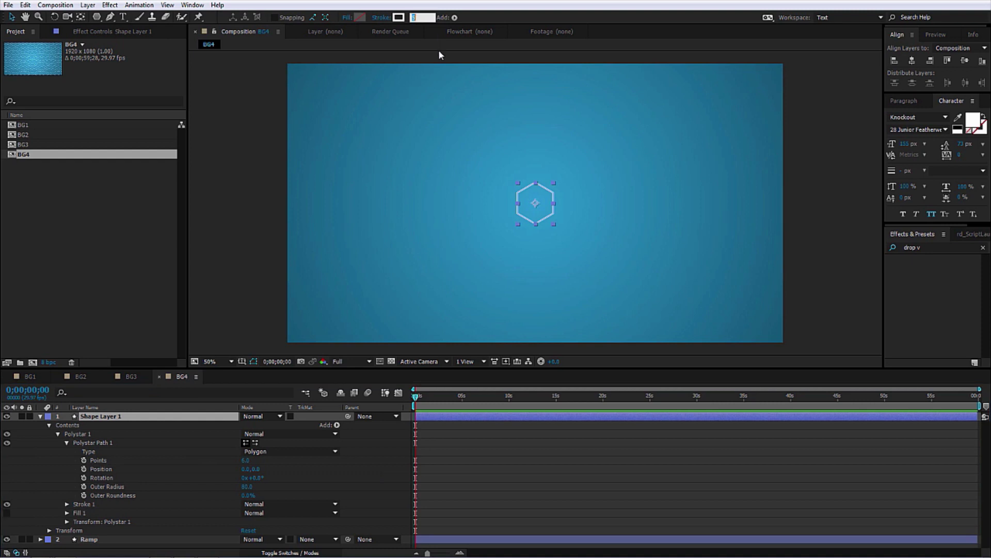
text(3)
click(389, 425)
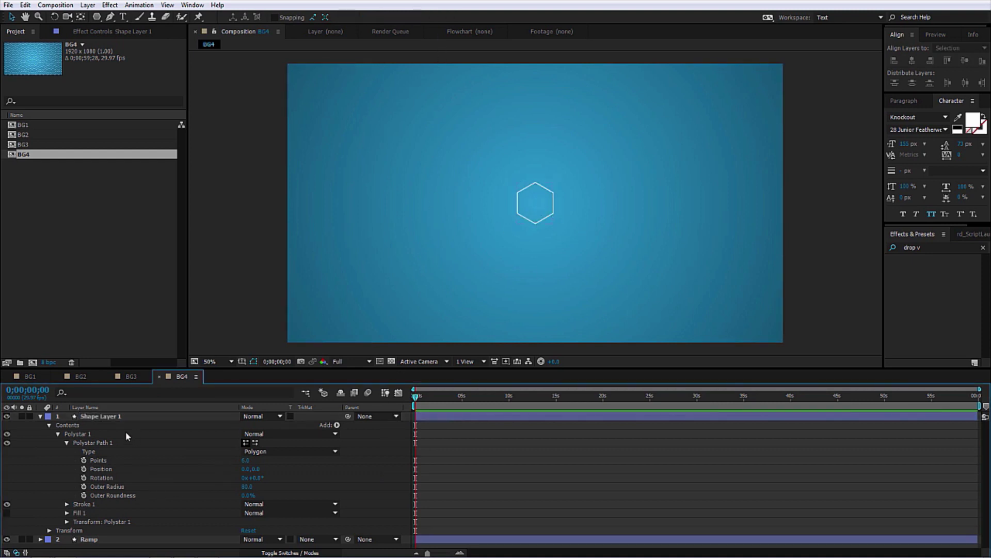
Add a Repeater to the hexagon shape layer and show its properties.
click(123, 415)
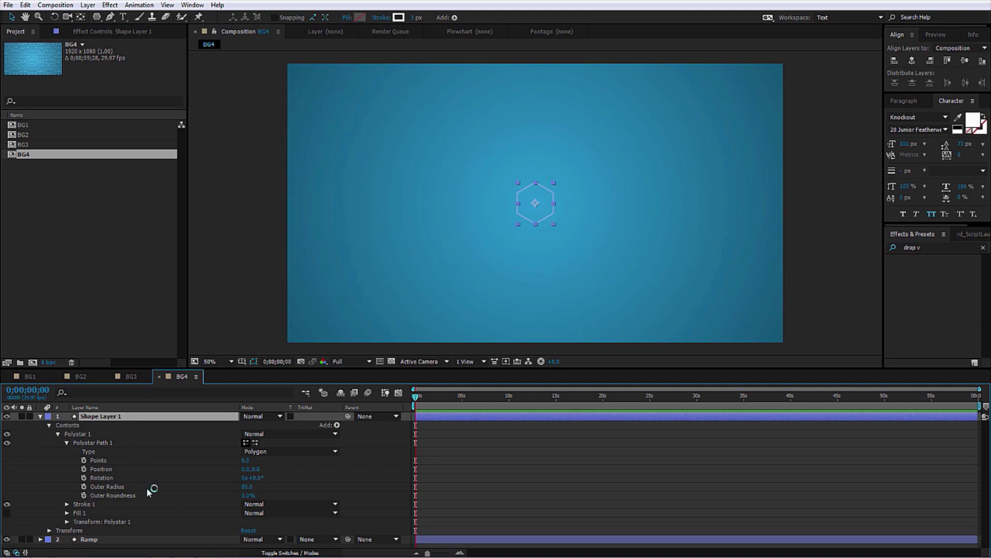
click(67, 443)
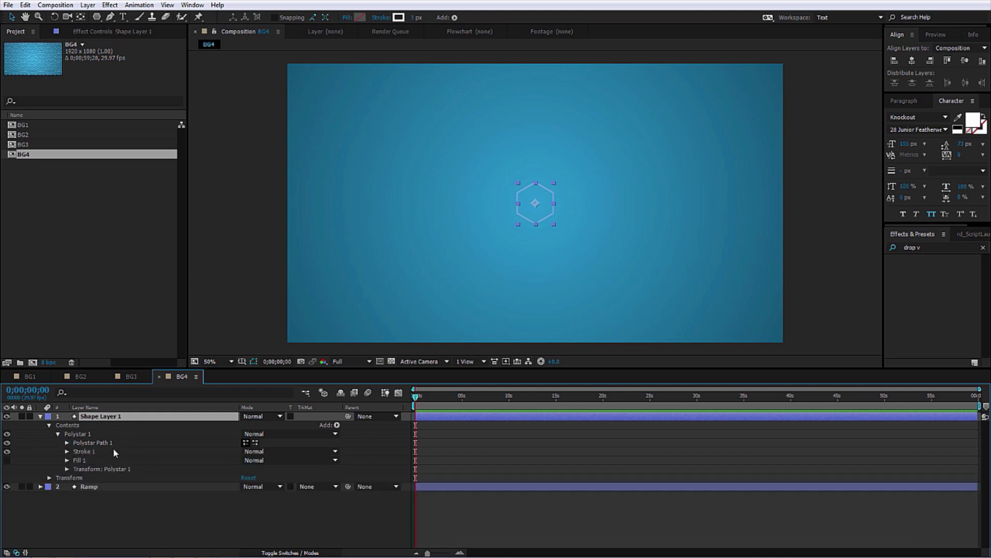
click(337, 425)
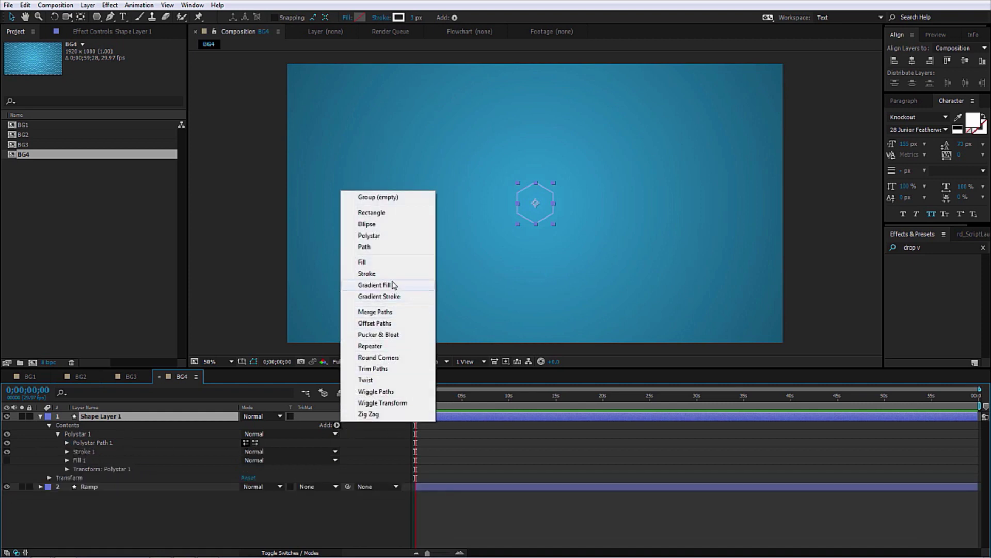
click(382, 345)
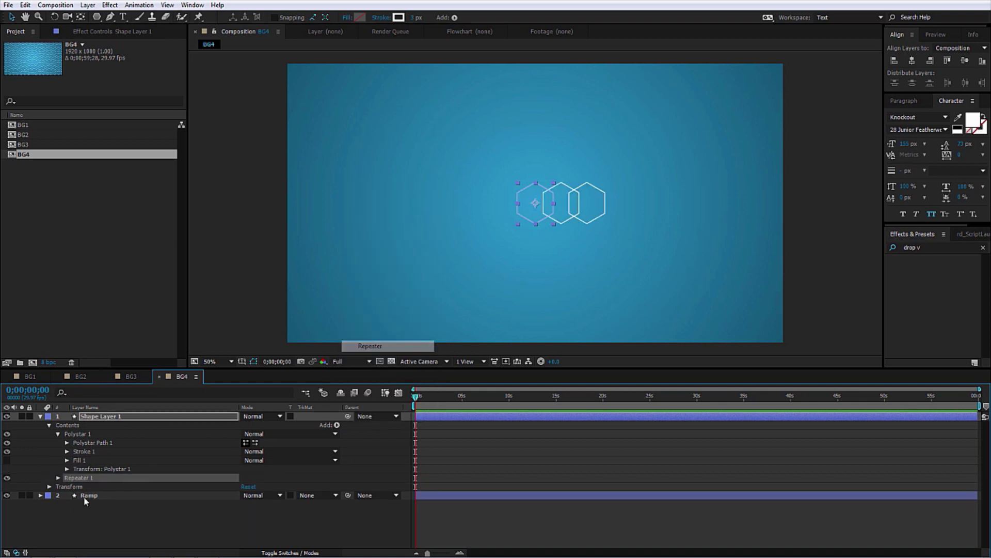
click(58, 477)
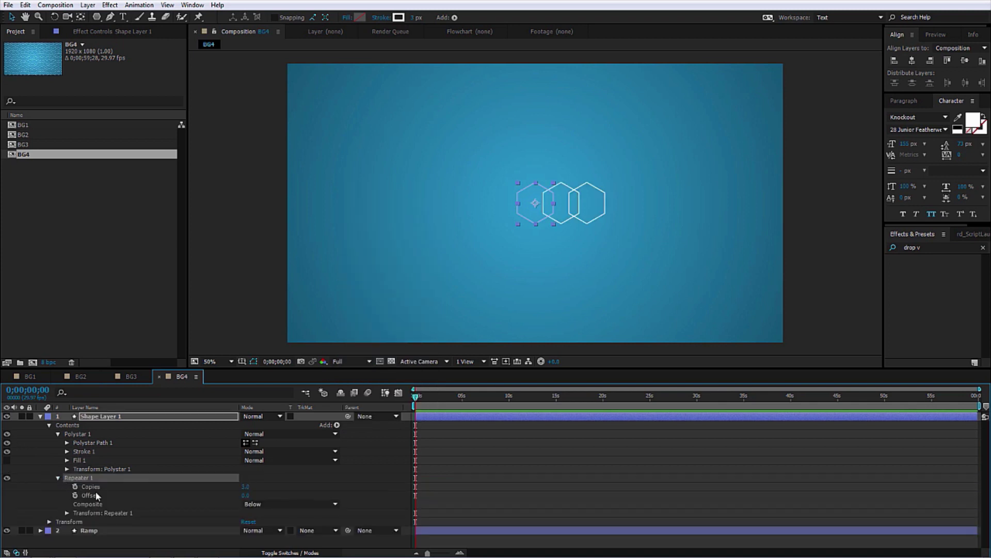
Set the position in Repeater 1's transform to 139, 0 so adjacent hexagons share their vertical edges.
click(66, 513)
drag(249, 491, 271, 492)
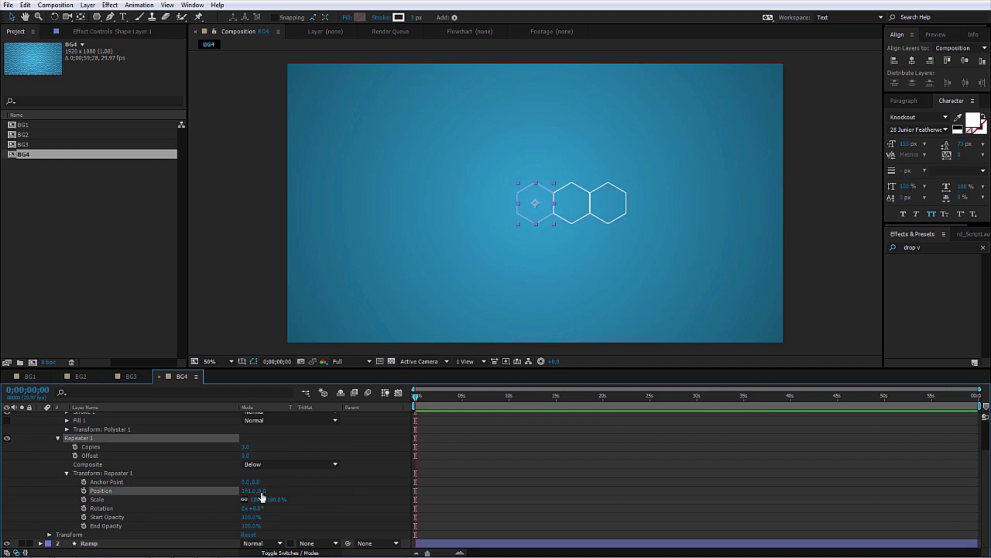
click(249, 491)
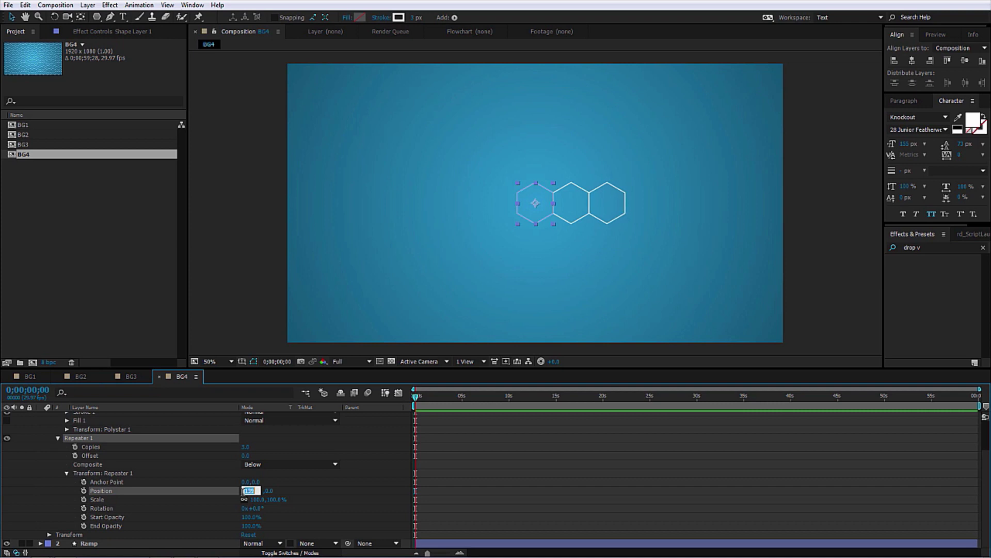
key(Return)
key(slash)
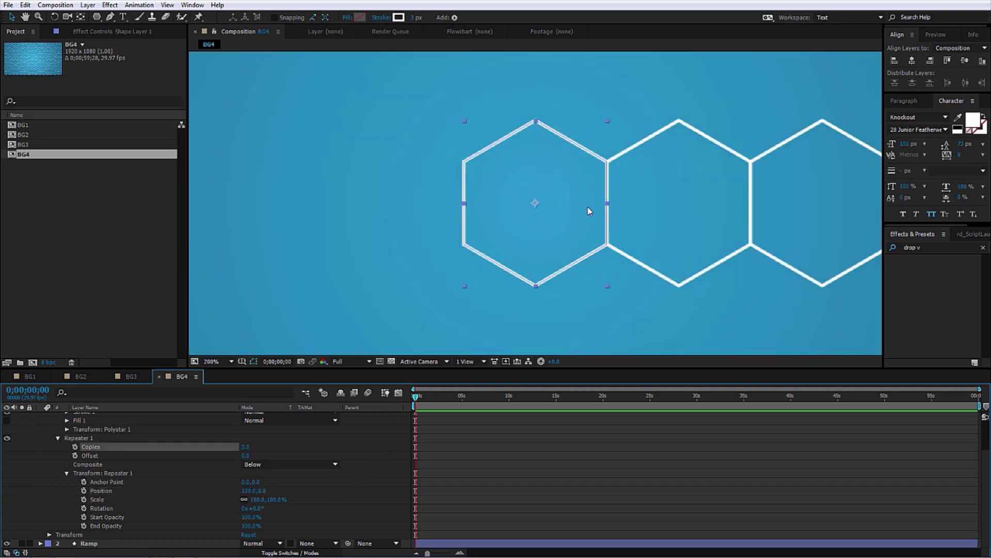
key(alt+slash)
Move the hexagon row to the frame's upper-left area and increase Repeater 1's copies until the row spans the full width.
drag(546, 214, 335, 121)
mouse_move(246, 447)
mouse_down()
mouse_move(266, 443)
mouse_move(248, 440)
mouse_up()
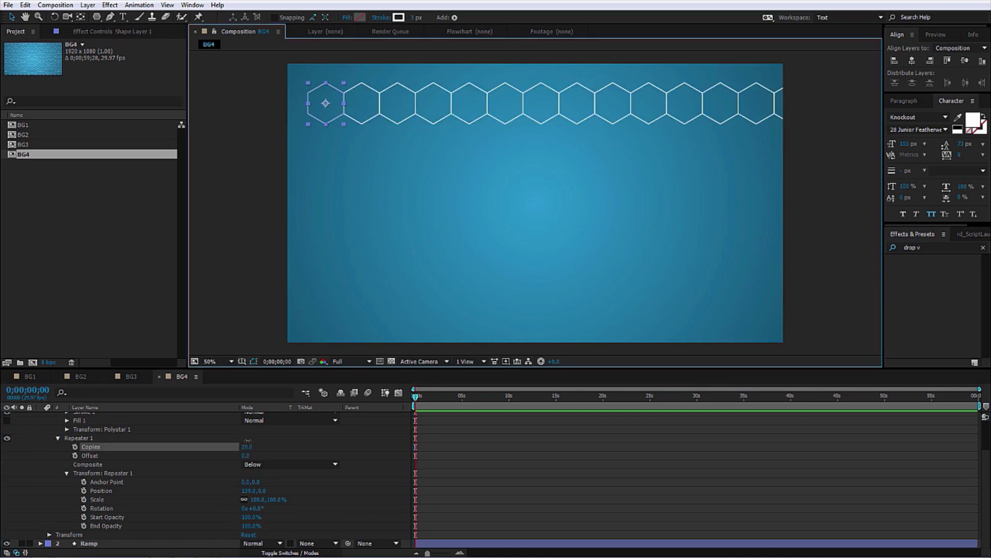
click(271, 429)
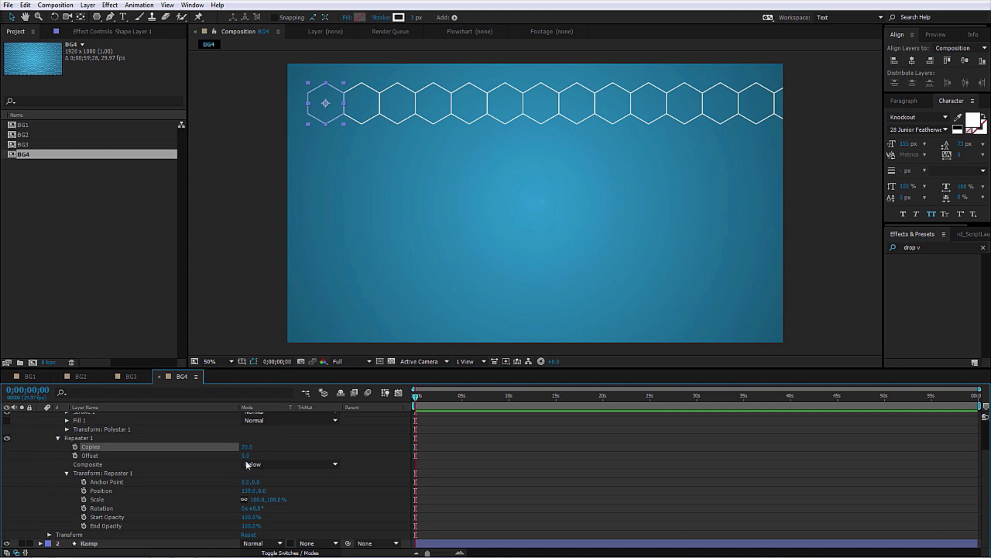
Add a second Repeater to the hexagon shape layer and set its copies to 2.
click(58, 438)
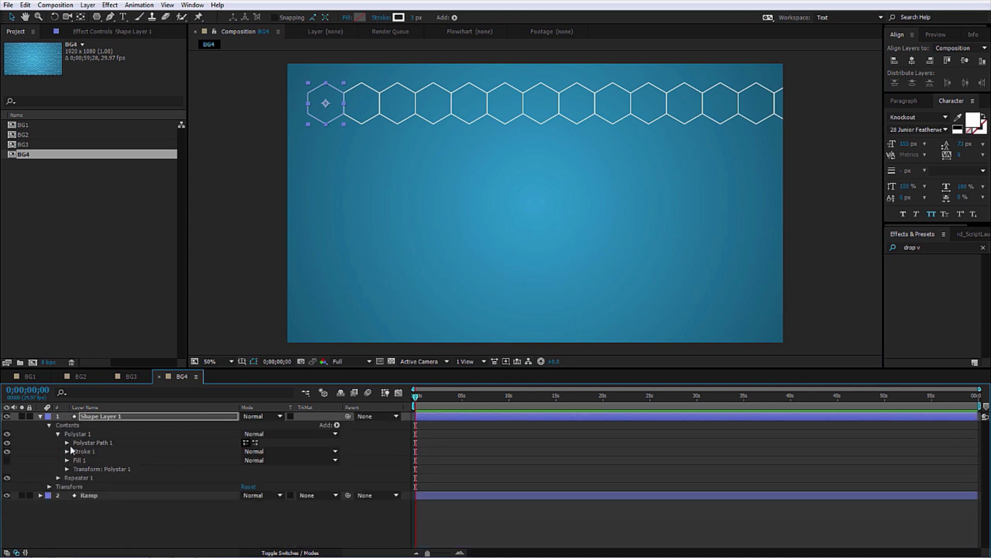
click(336, 425)
click(380, 343)
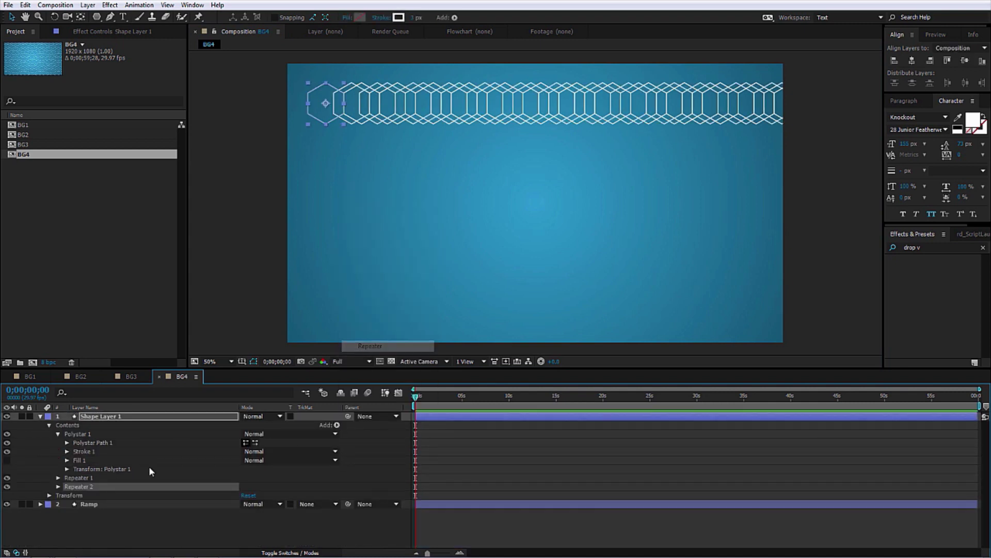
click(57, 487)
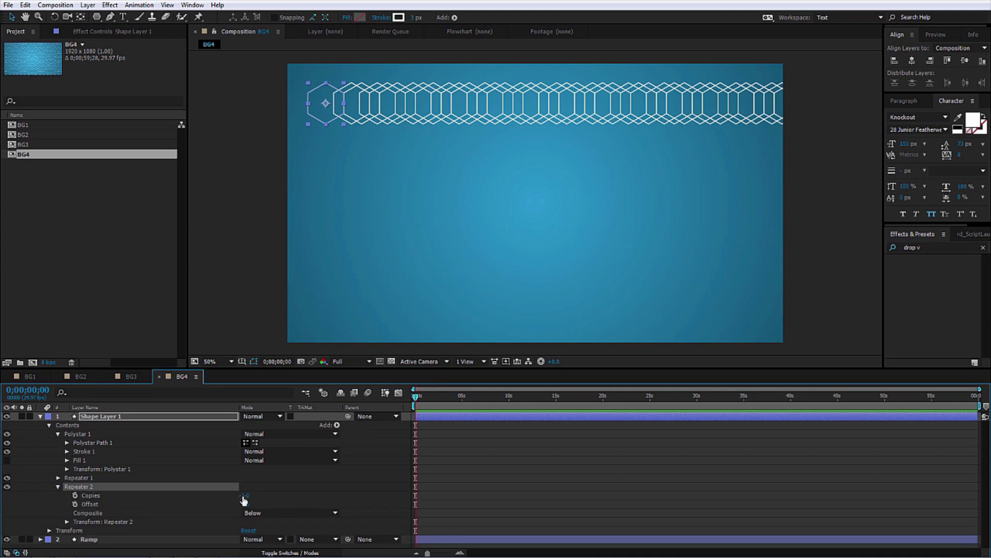
text(2)
click(47, 532)
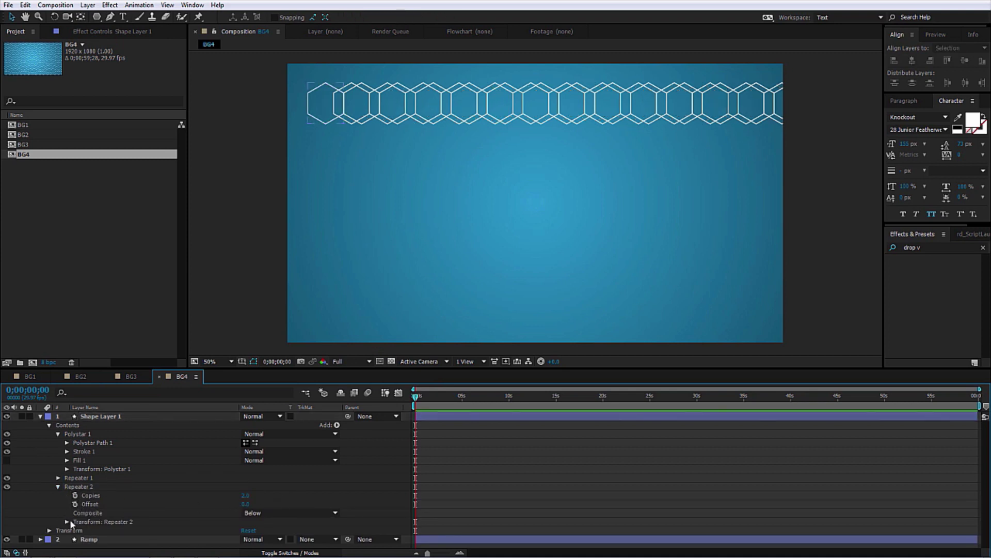
Set the position in Repeater 2's transform to 69, 120 so the second hexagon row nests into the first.
click(66, 522)
scroll(101, 437, down, 2)
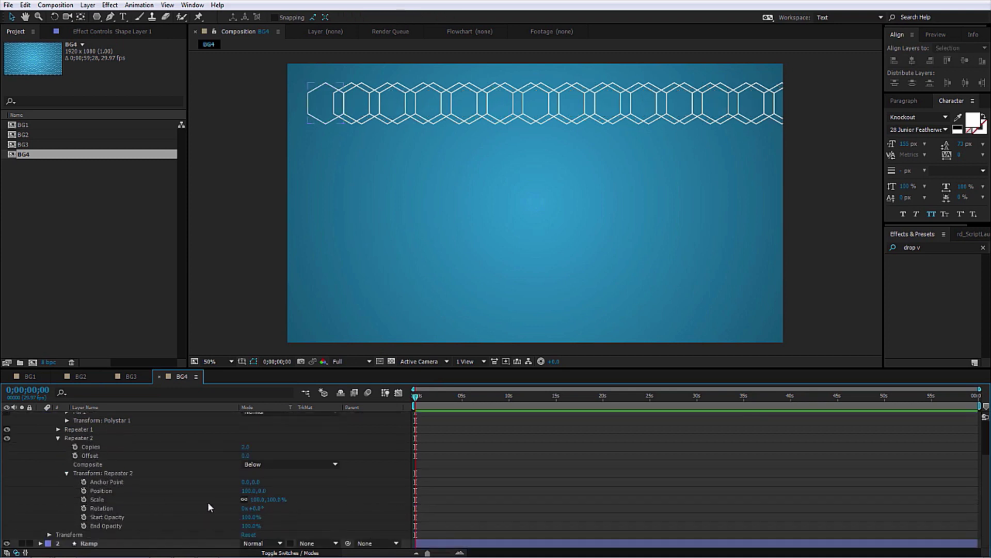
drag(246, 491, 281, 490)
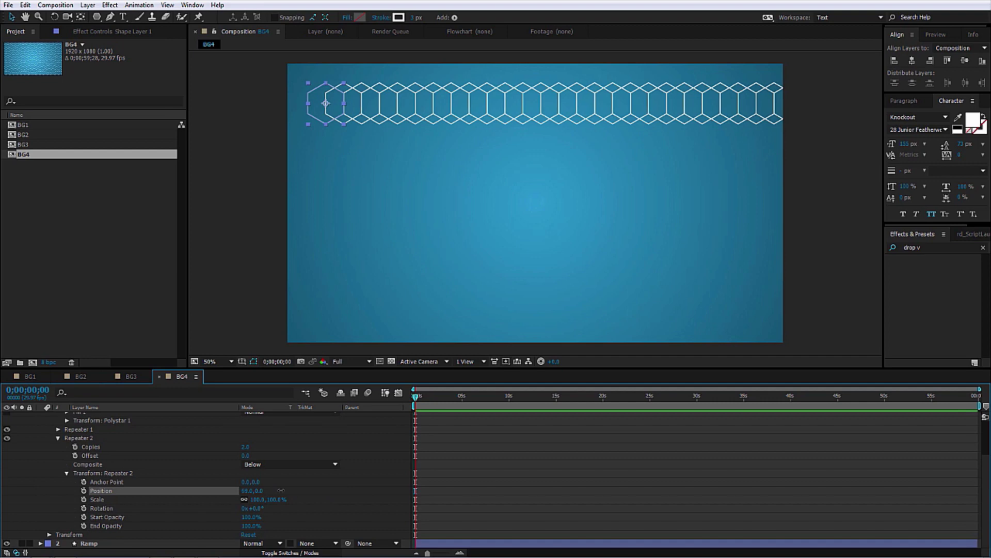
key(slash)
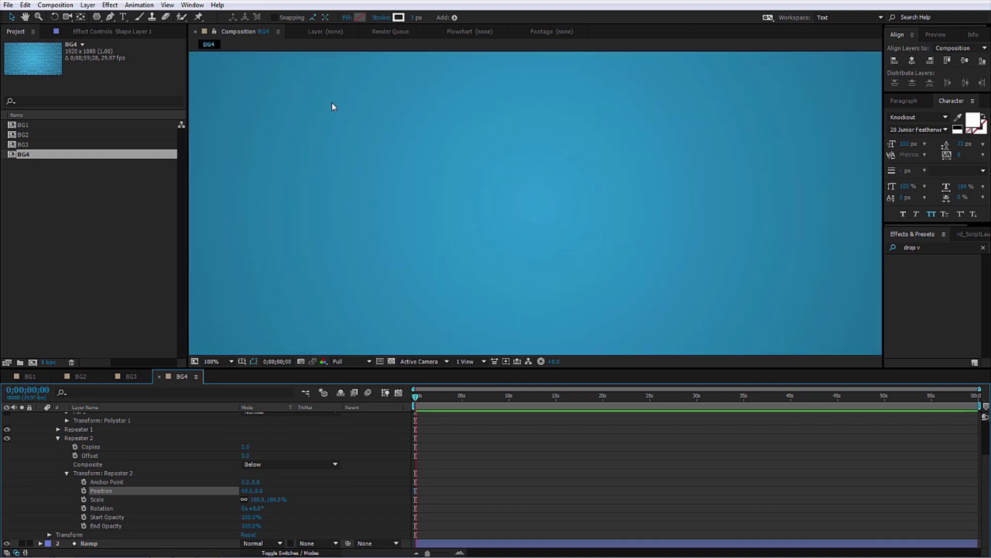
drag(332, 106, 377, 275)
key(period)
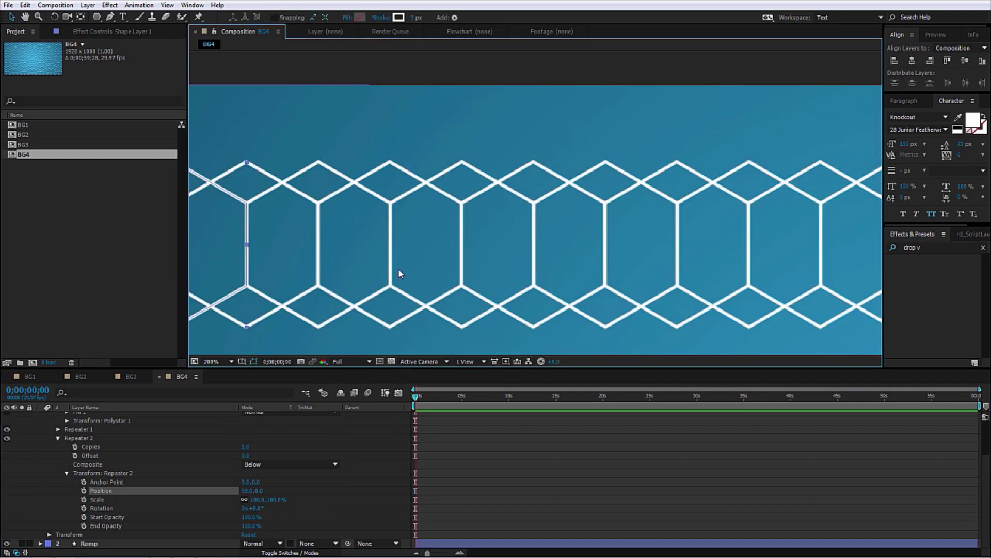
drag(317, 323, 437, 282)
drag(261, 493, 317, 497)
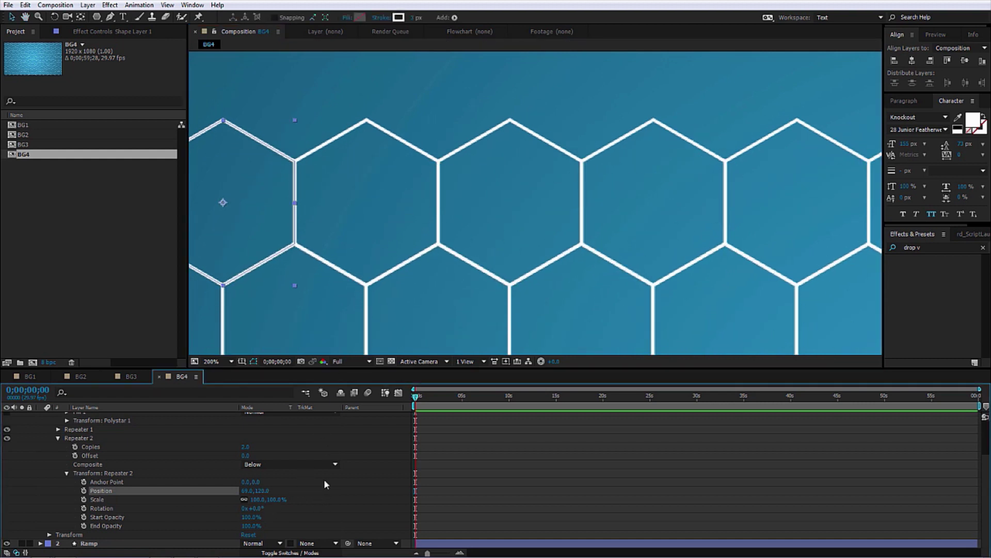
scroll(358, 207, down, 4)
drag(601, 241, 479, 97)
scroll(488, 185, down, 1)
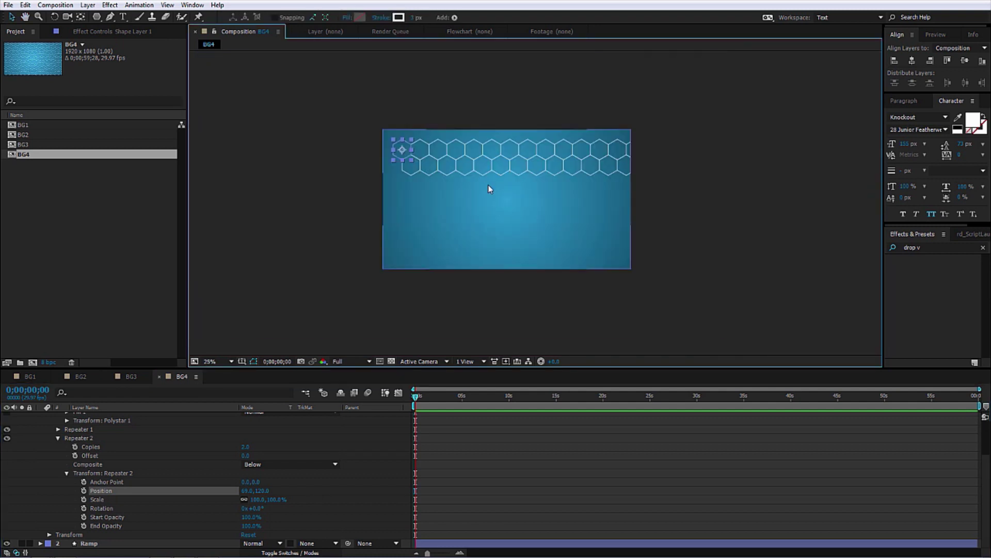
click(331, 437)
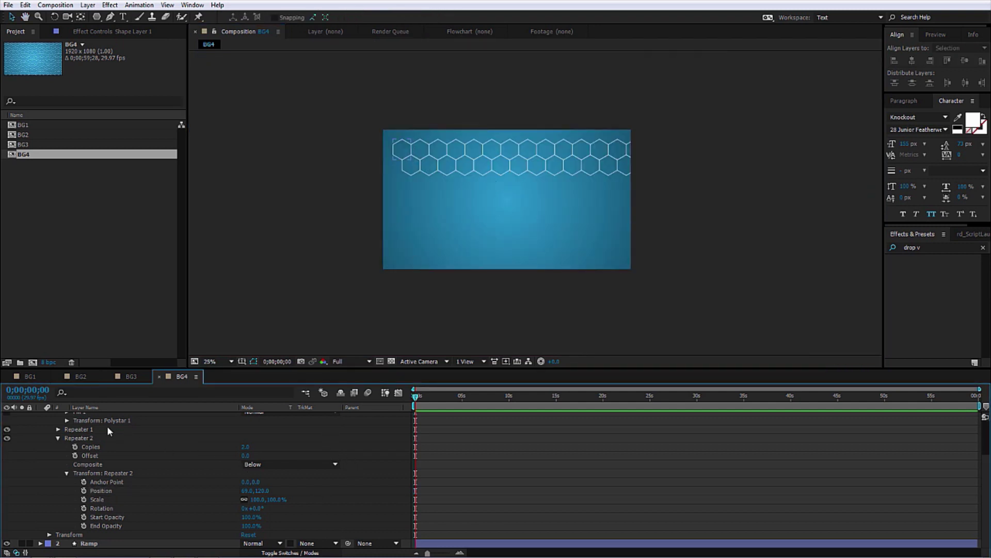
Add a third Repeater to the hexagon shape layer.
scroll(107, 426, up, 3)
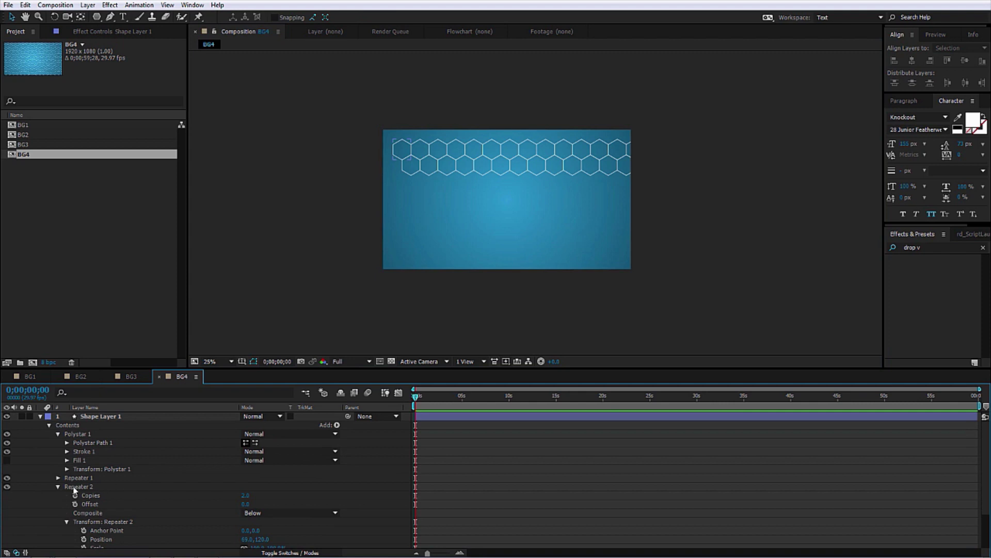
click(58, 486)
click(337, 424)
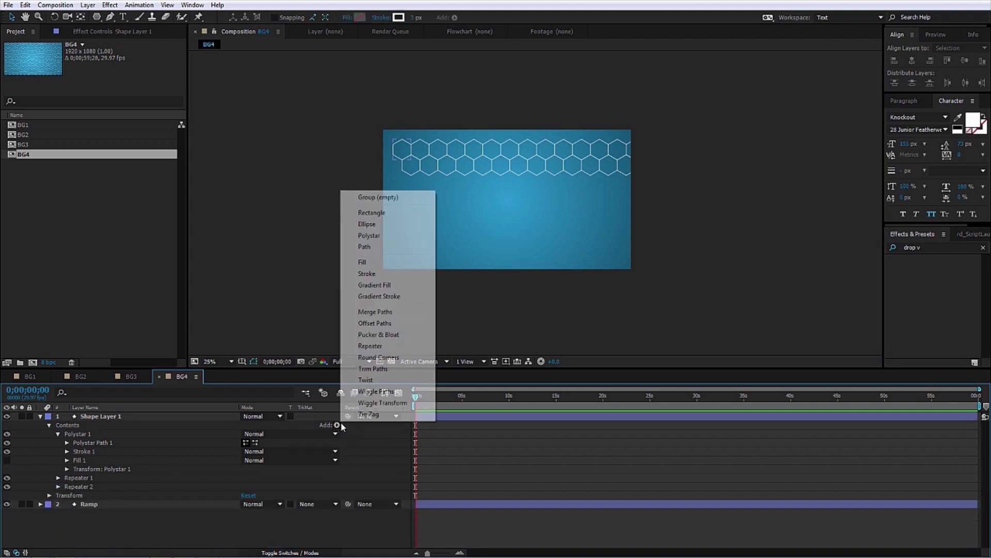
click(381, 346)
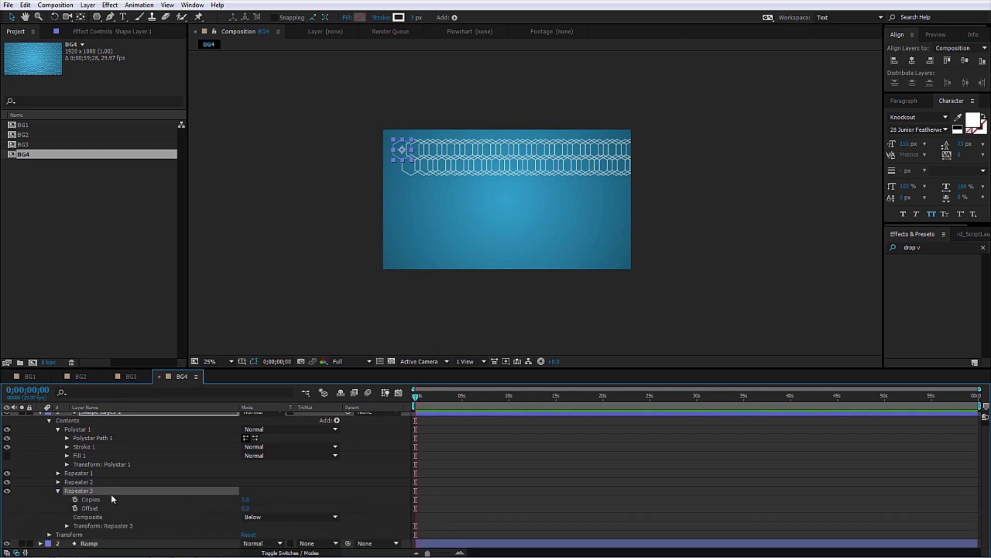
Set the position in Repeater 3's transform to 0, 240 so the row pairs interlock downwards.
click(67, 525)
scroll(155, 490, down, 2)
click(251, 490)
text(104)
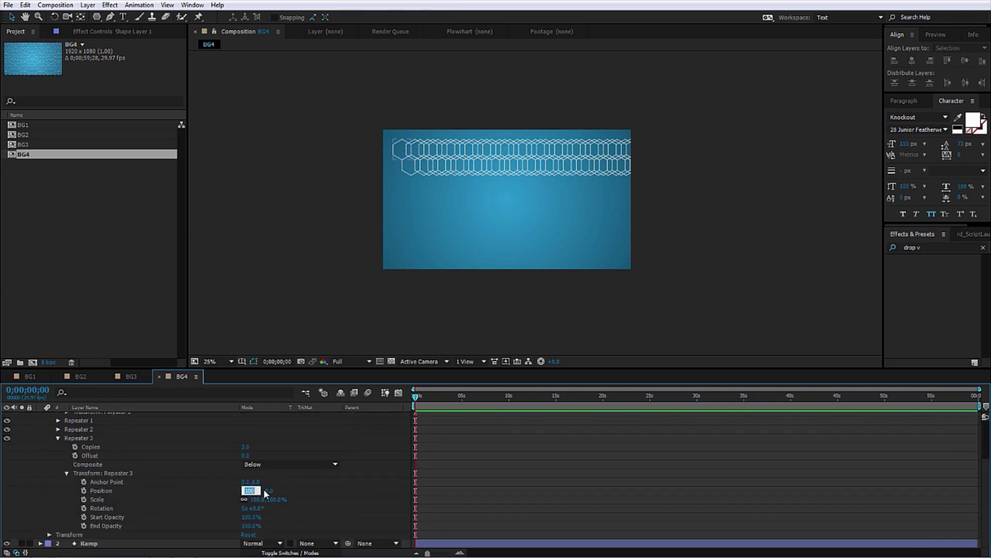
key(Return)
drag(261, 491, 369, 505)
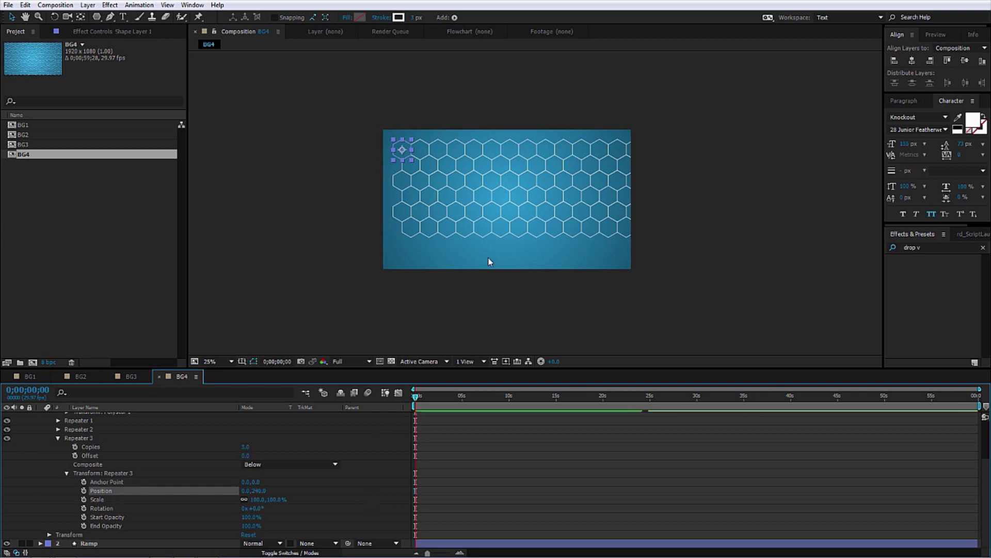
Set Repeater 3's copies to 14.
key(.)
click(246, 447)
text(14)
key(Return)
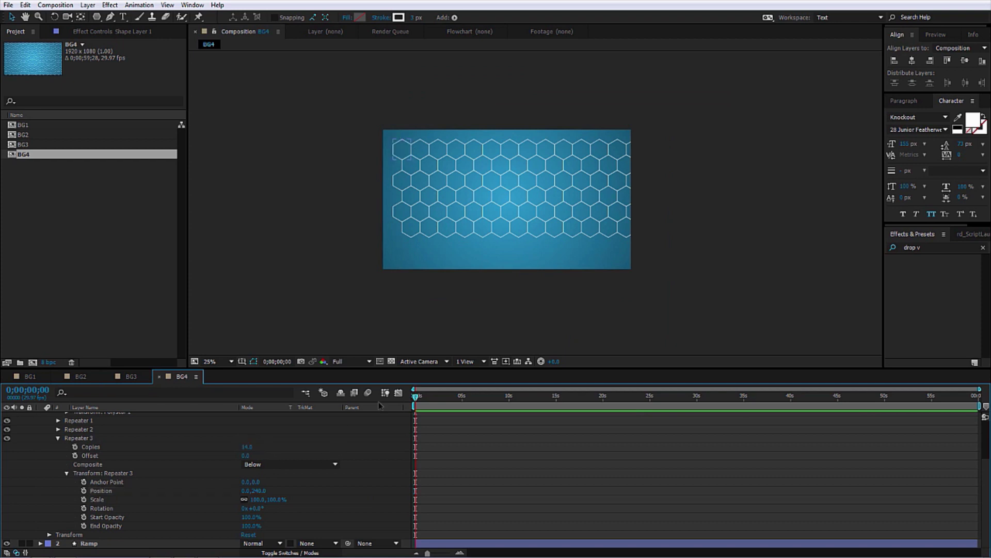
Scale the hexagon pattern down and move it so its first hexagon sits on the frame's upper-left corner.
click(425, 163)
drag(412, 161, 409, 159)
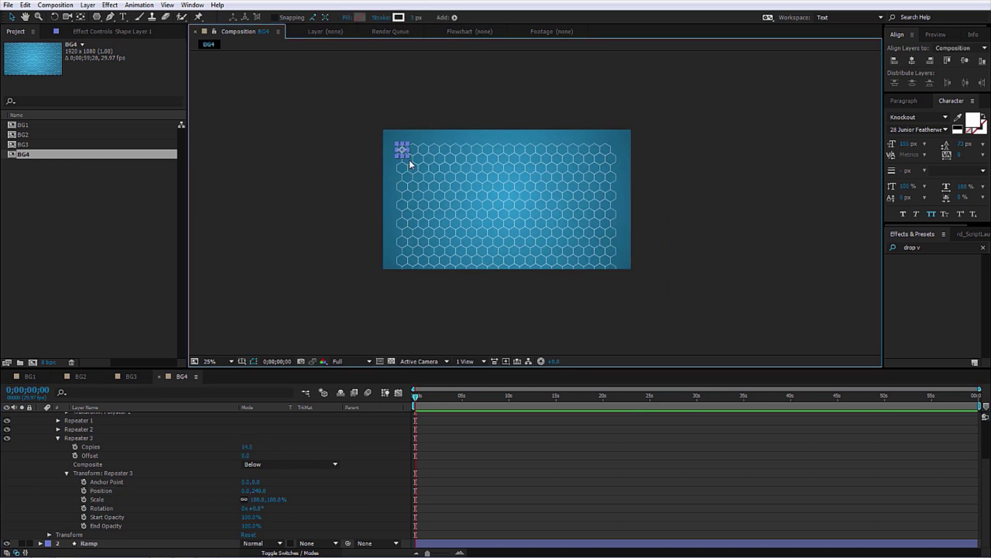
scroll(409, 159, up, 2)
drag(273, 105, 235, 67)
Set the hexagon pattern's stroke width to 5 px.
click(416, 17)
key(Return)
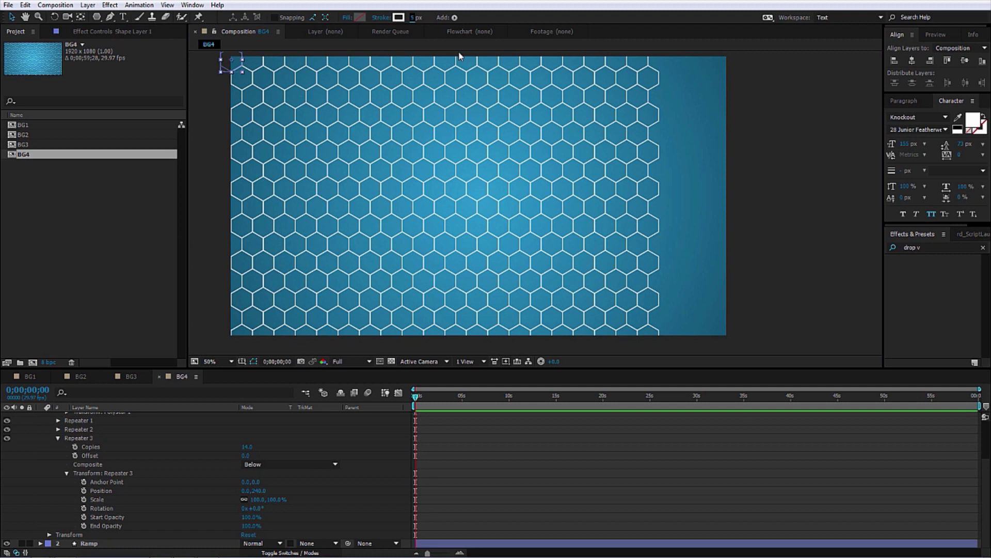
key(comma)
click(308, 484)
drag(247, 451, 254, 453)
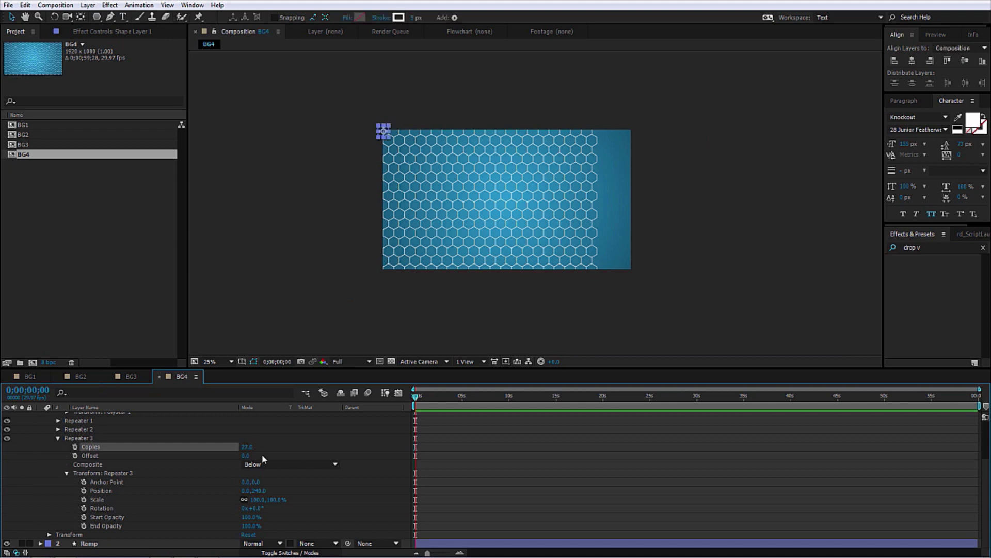
key(ctrl+z)
Increase Repeater 2's copies to 7 and Repeater 1's copies to 30 so the hexagons fill the whole frame.
click(59, 429)
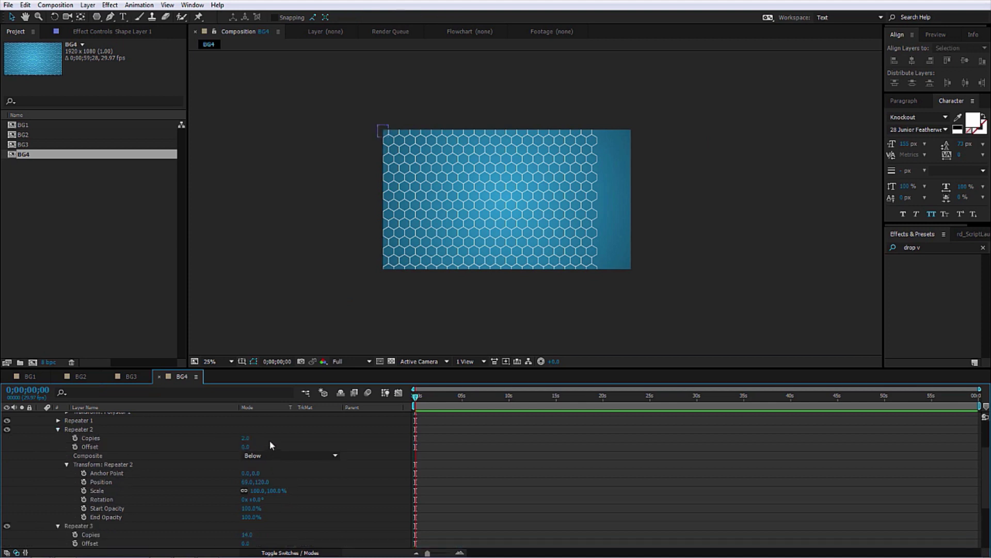
drag(245, 437, 254, 441)
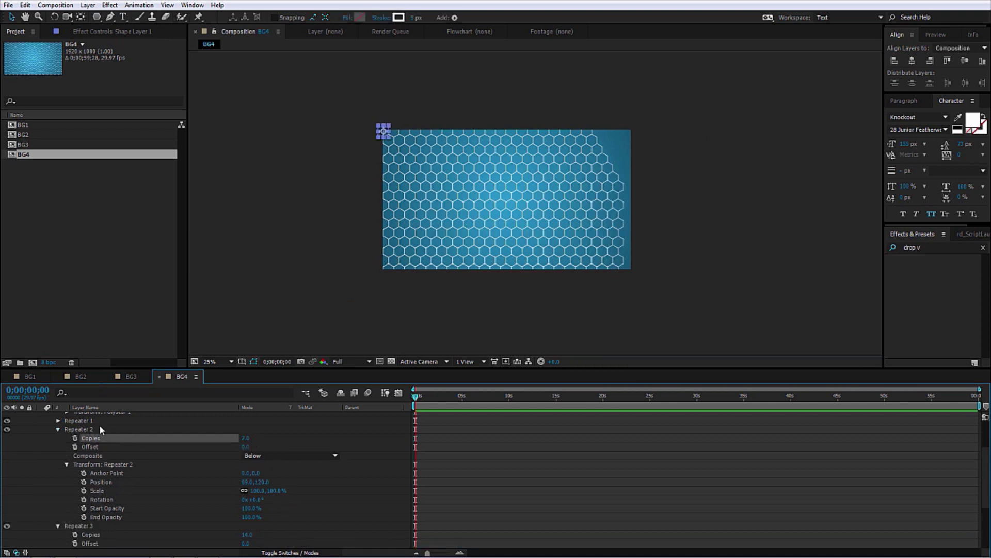
click(59, 420)
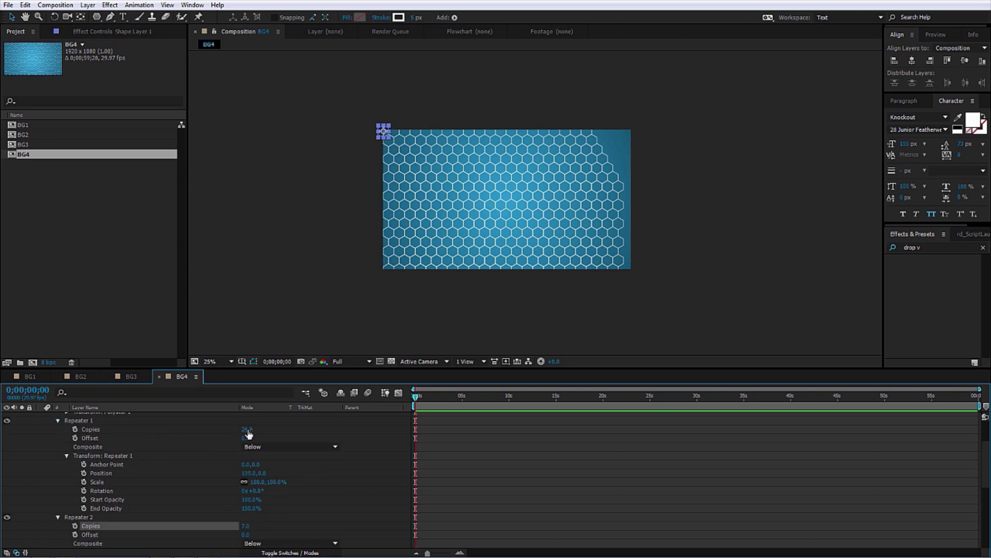
scroll(249, 434, up, 2)
drag(249, 457, 256, 456)
click(376, 237)
click(381, 132)
key(period)
drag(460, 237, 521, 240)
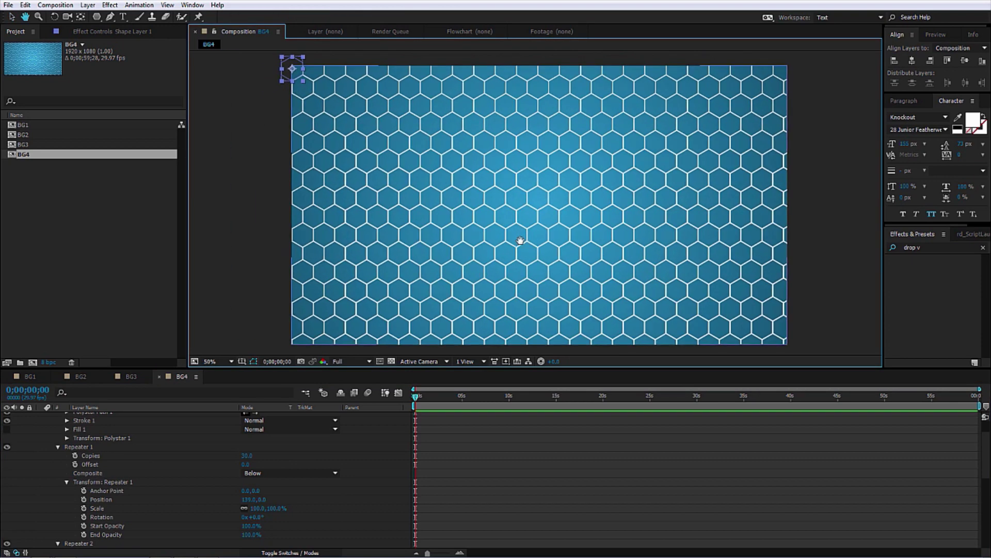
key(v)
Set the hexagon shape layer's opacity to 25% and its blending mode to Add.
scroll(155, 475, up, 2)
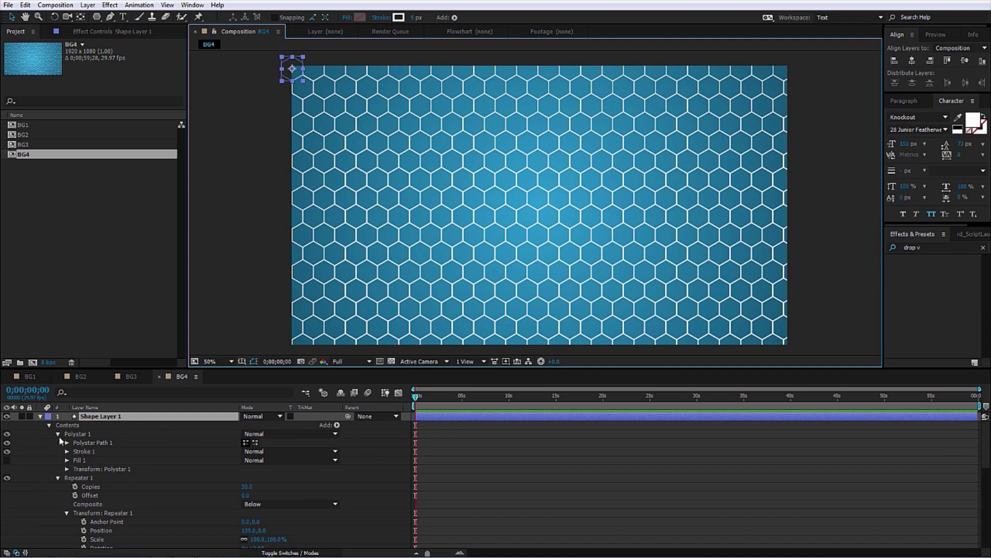
click(82, 415)
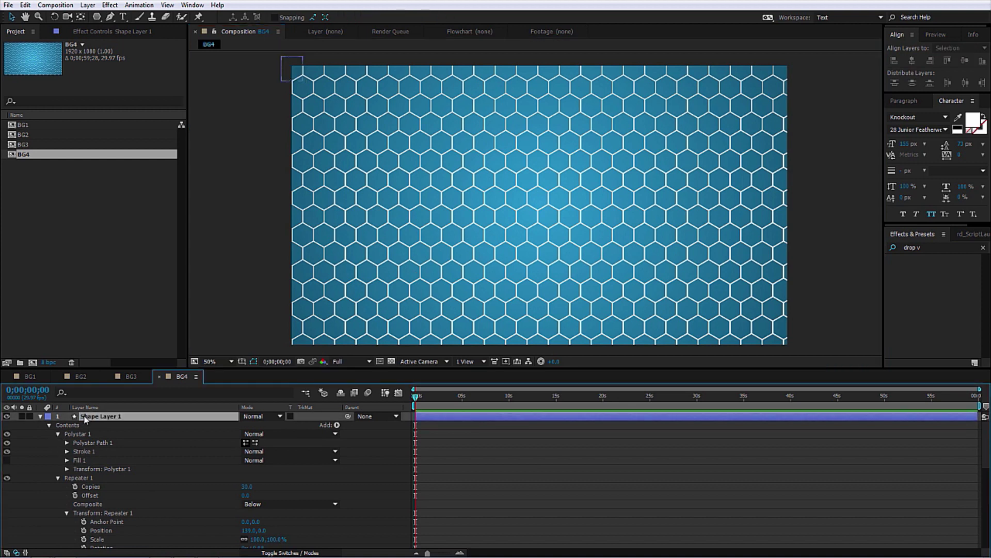
key(t)
click(249, 424)
text(25)
key(Return)
click(265, 416)
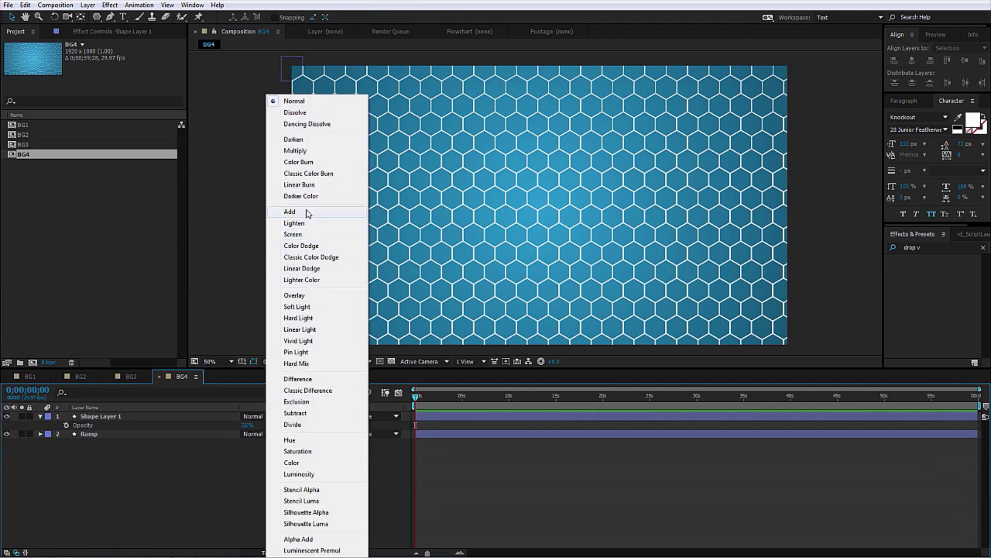
click(309, 213)
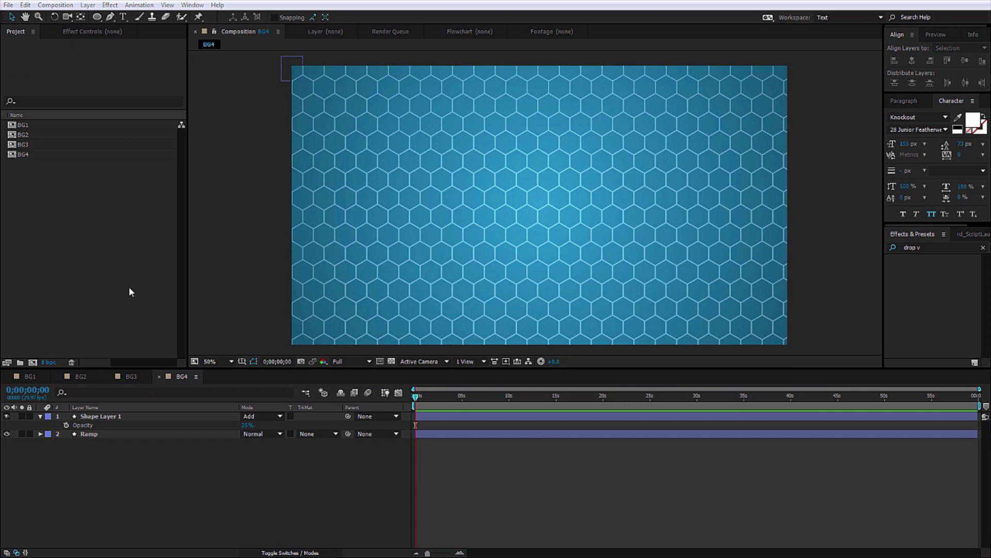
Duplicate the BG4 composition and delete the hexagon shape layer from the copy.
click(32, 157)
key(ctrl+d)
double_click(34, 165)
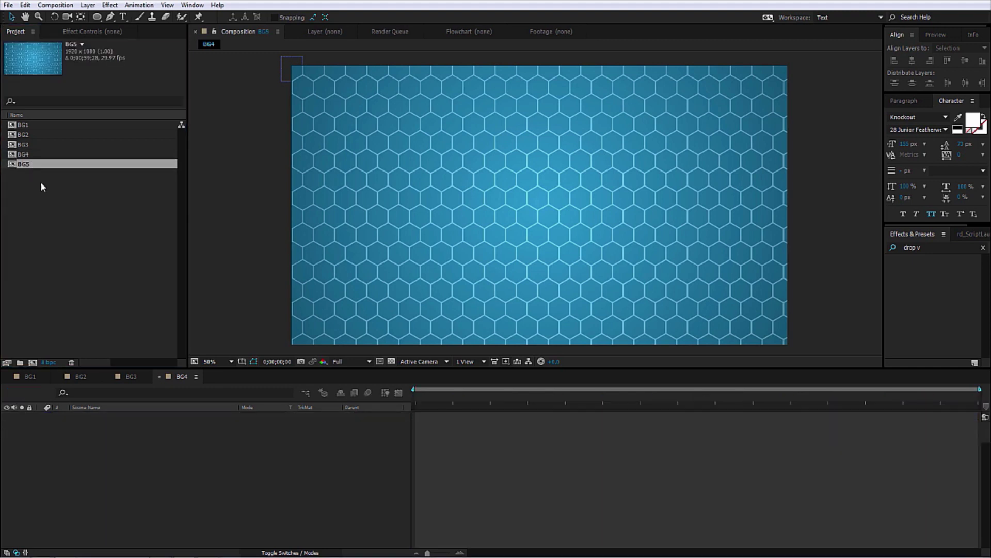
click(103, 419)
key(Delete)
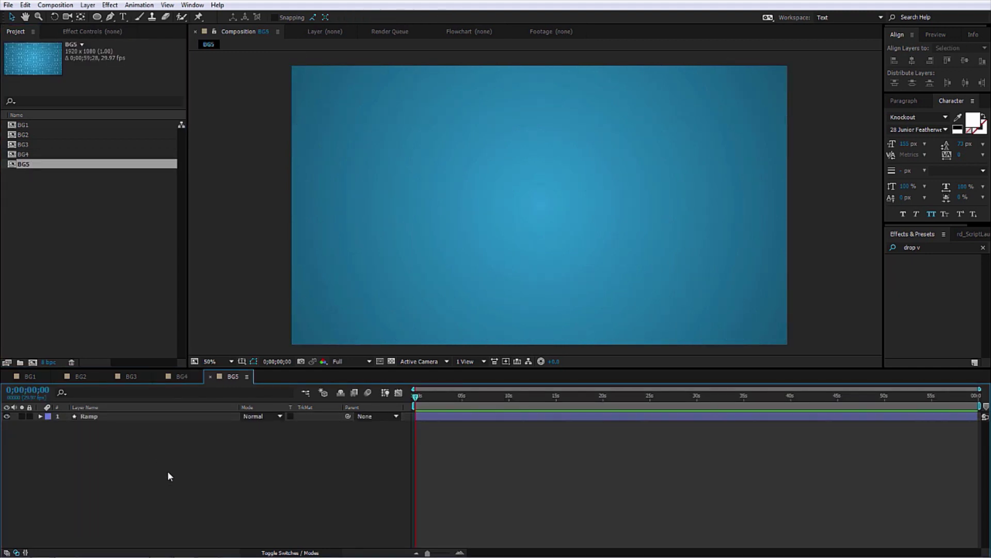
Create an ellipse shape layer in BG5 and set the ellipse path's size to 50 by 50.
double_click(96, 17)
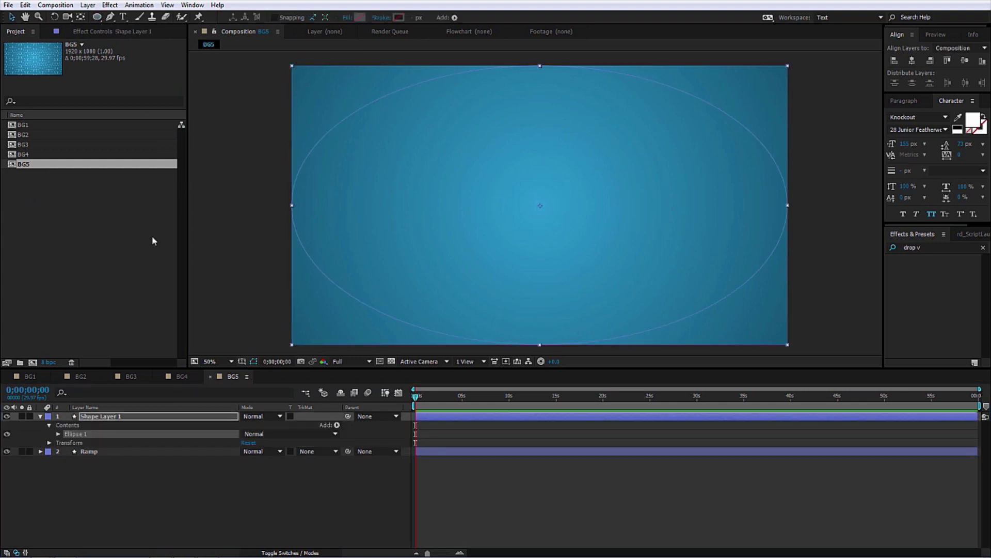
click(58, 434)
click(66, 442)
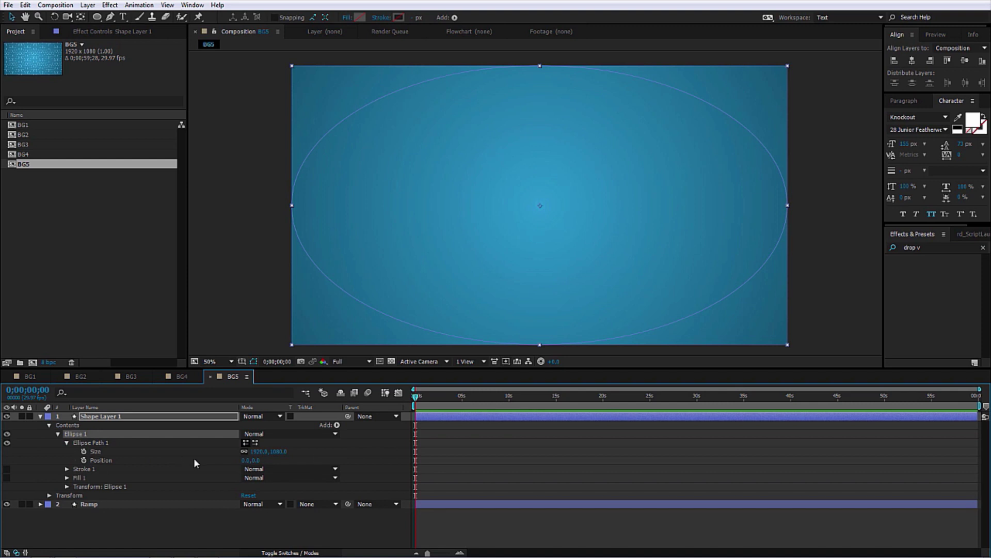
click(258, 451)
text(50)
key(Tab)
text(50)
key(Return)
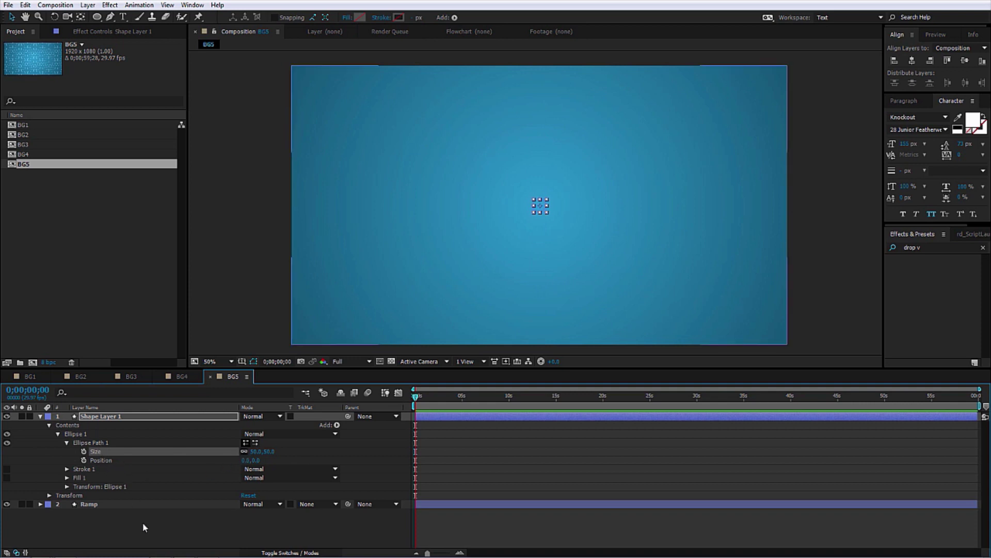
key(F2)
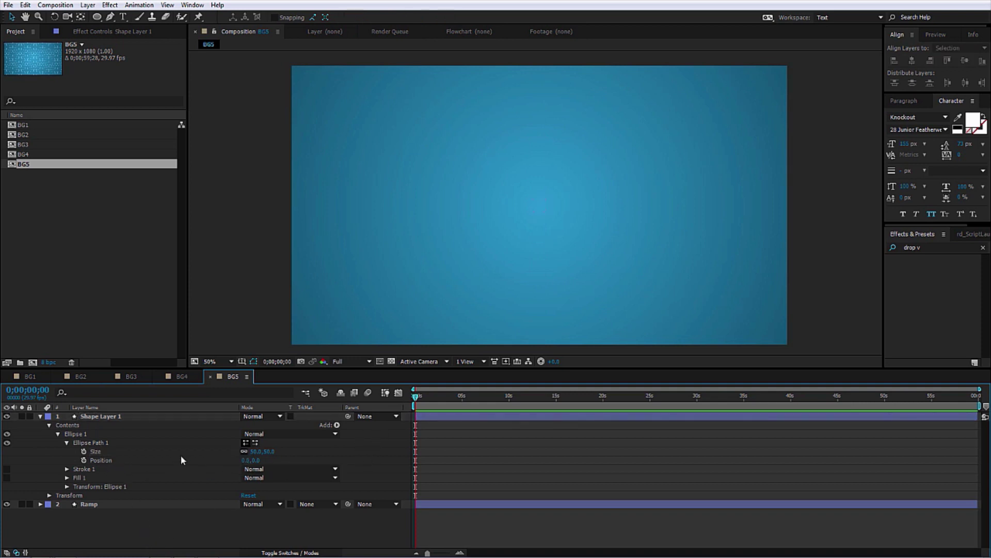
Give the small circle a solid white stroke, 5 px wide.
click(140, 444)
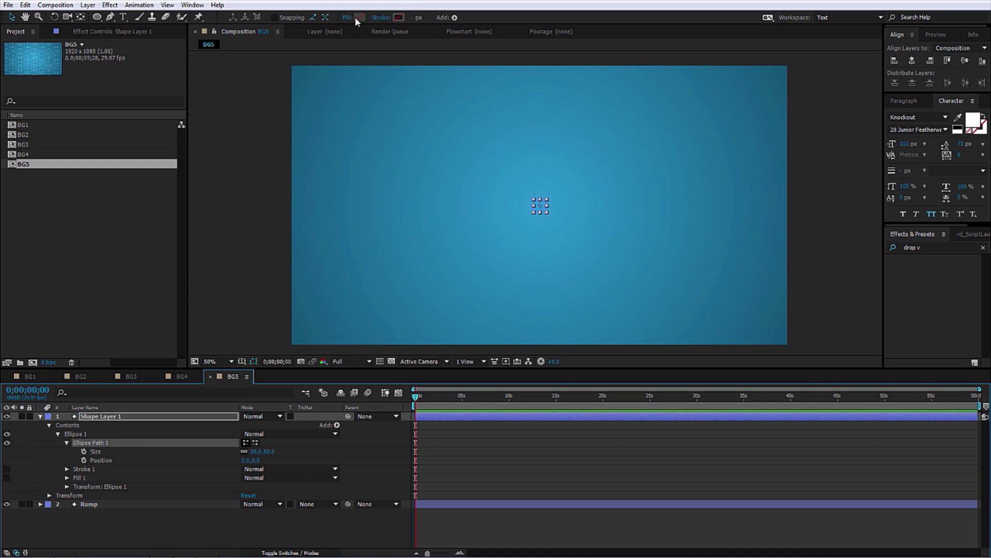
click(399, 18)
click(598, 219)
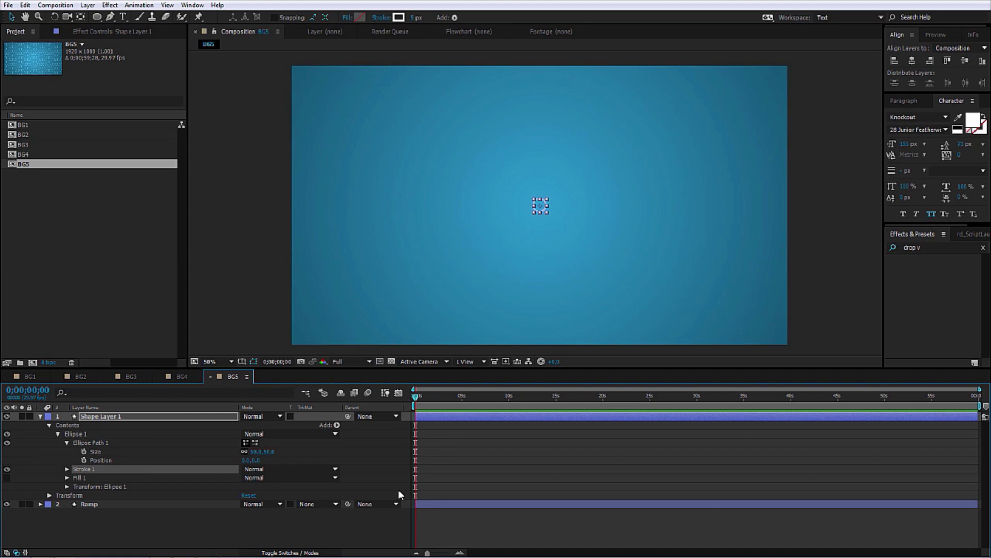
click(396, 467)
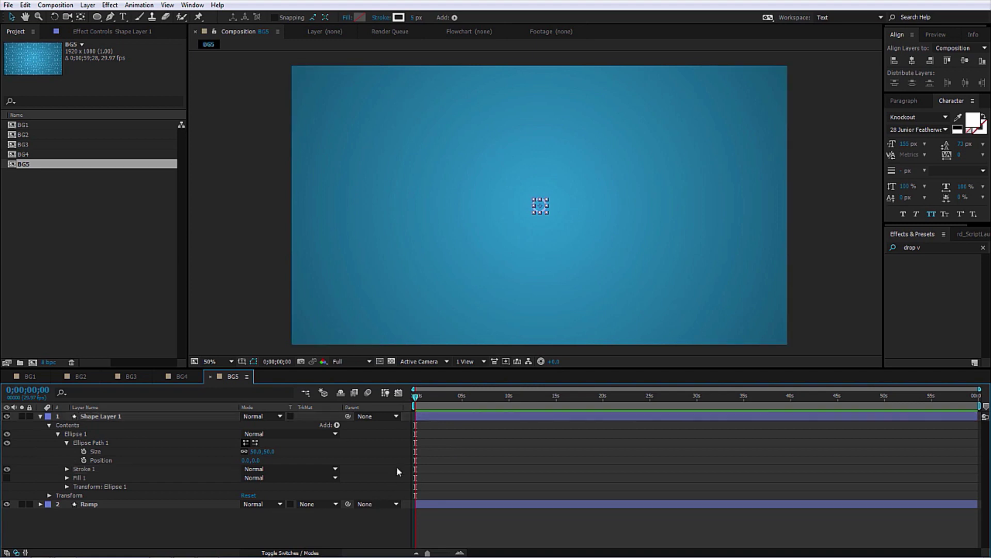
Duplicate the ellipse group inside the shape layer and collapse the original group.
click(86, 436)
key(ctrl+d)
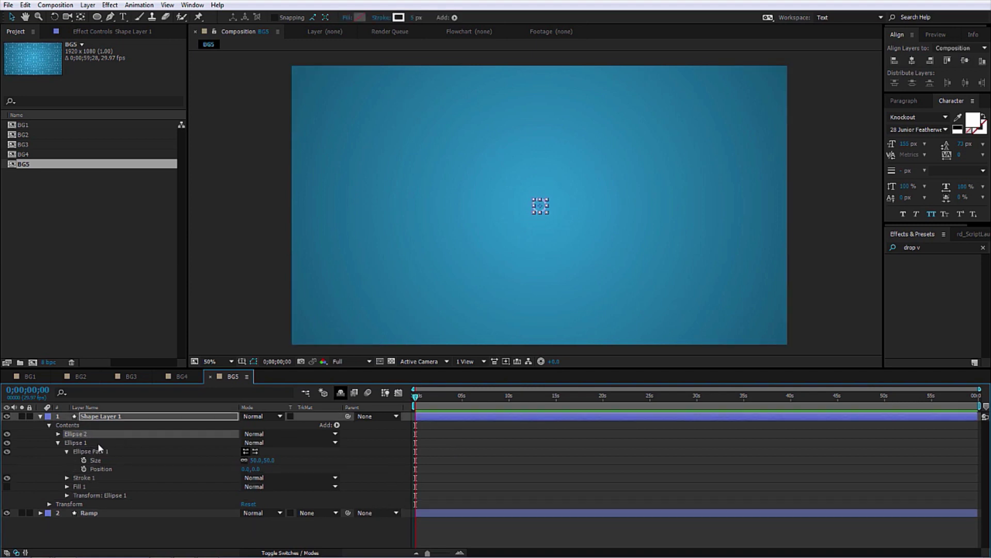
click(58, 443)
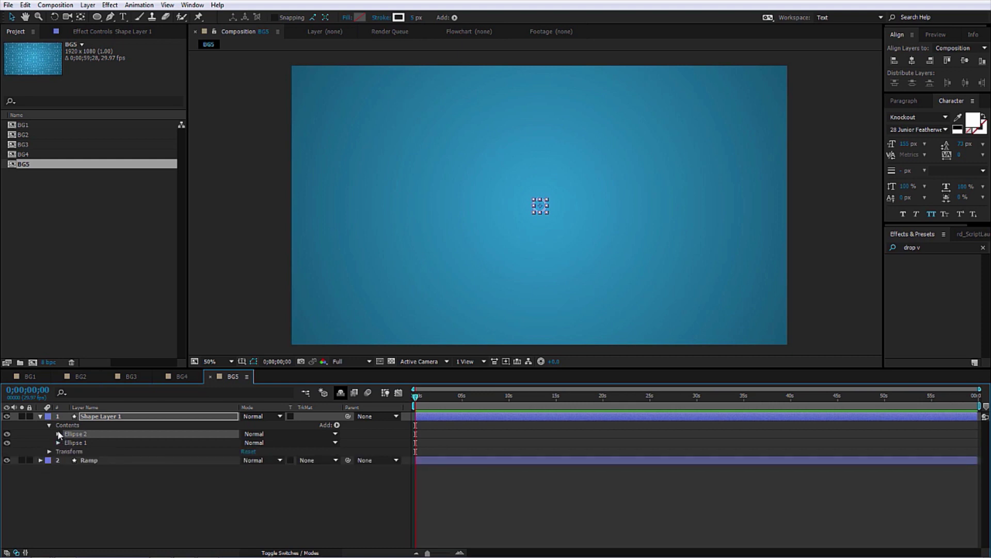
Remove the duplicated circle's stroke and give it a solid white fill.
click(58, 434)
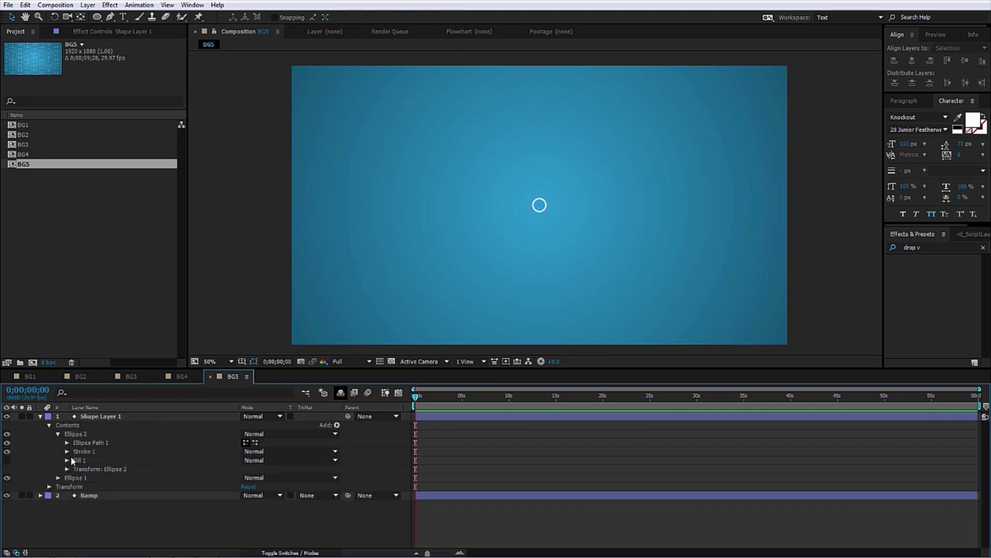
click(85, 435)
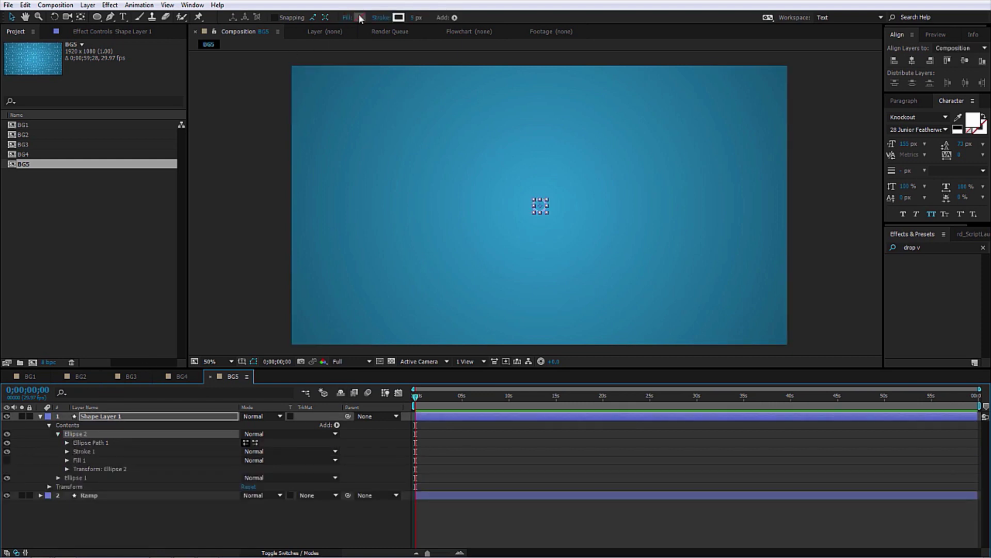
click(388, 18)
click(465, 255)
click(501, 314)
click(360, 17)
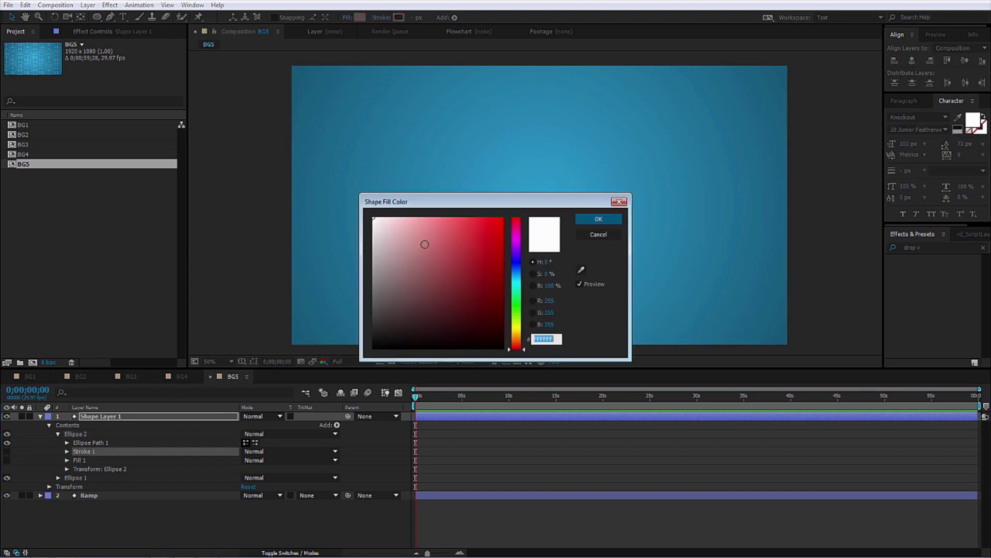
click(599, 219)
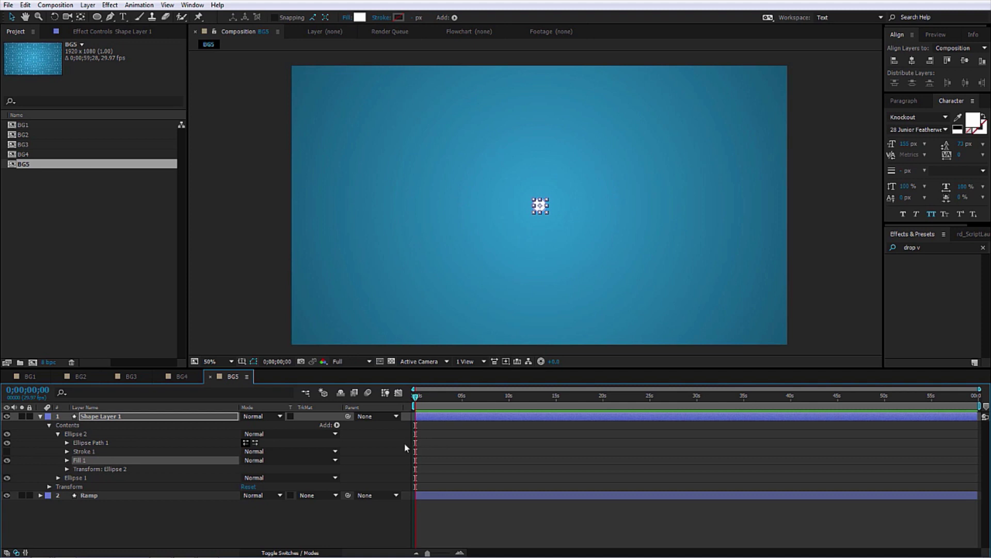
Offset the filled circle by setting its group transform position to 50, 50.
click(67, 468)
click(244, 487)
text(50)
key(Return)
click(259, 487)
text(50)
key(Return)
click(551, 219)
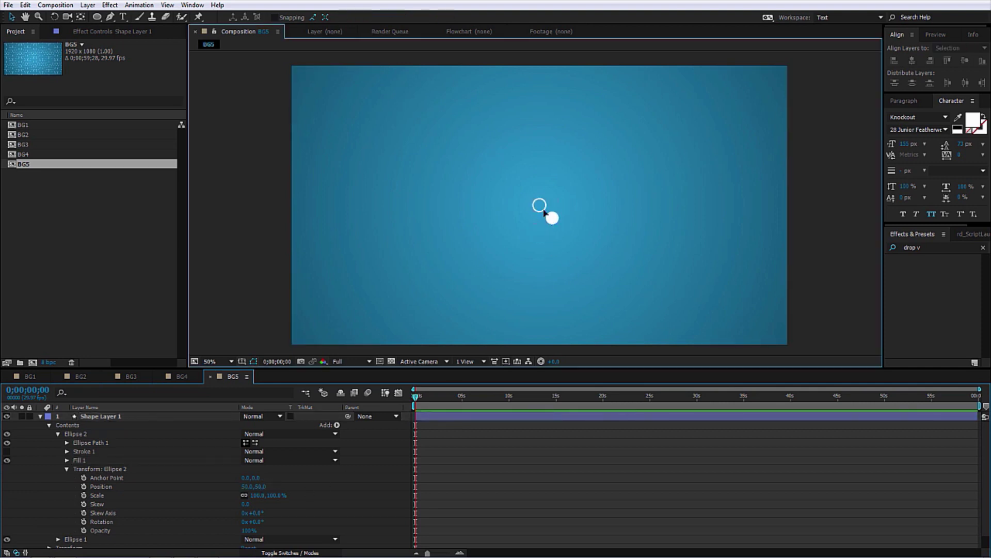
Set the outlined circle's ellipse path size to 60 by 60 and collapse its group.
click(58, 434)
click(76, 442)
click(59, 443)
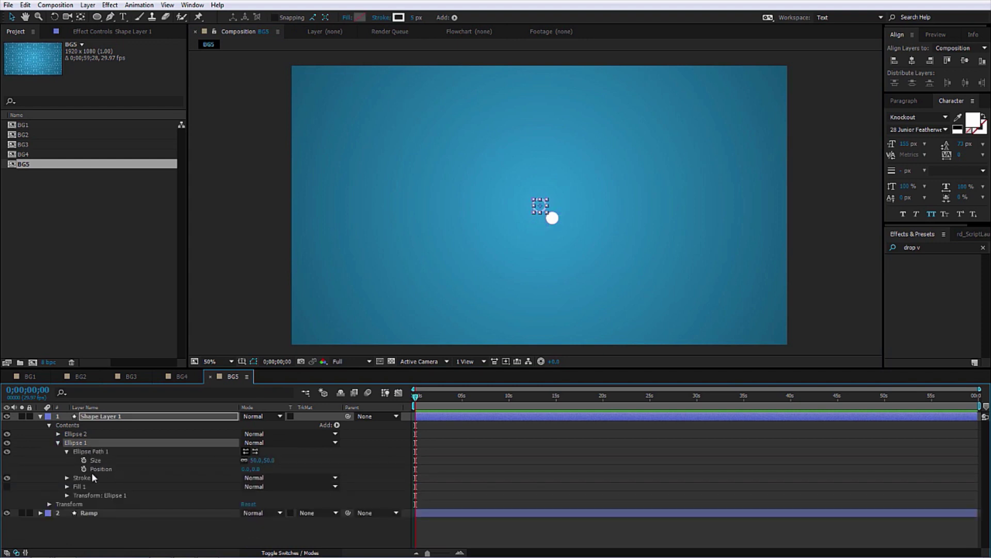
click(256, 460)
click(343, 471)
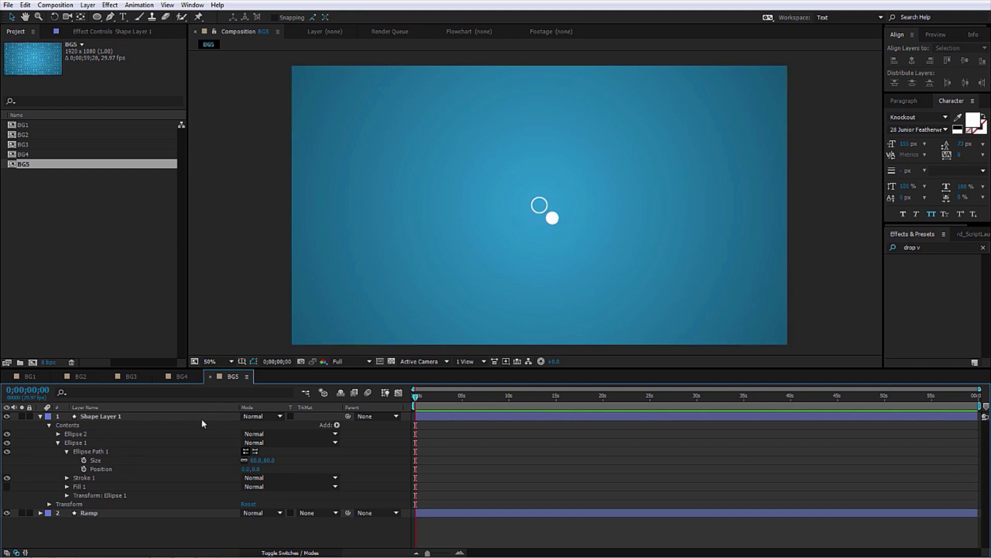
click(57, 443)
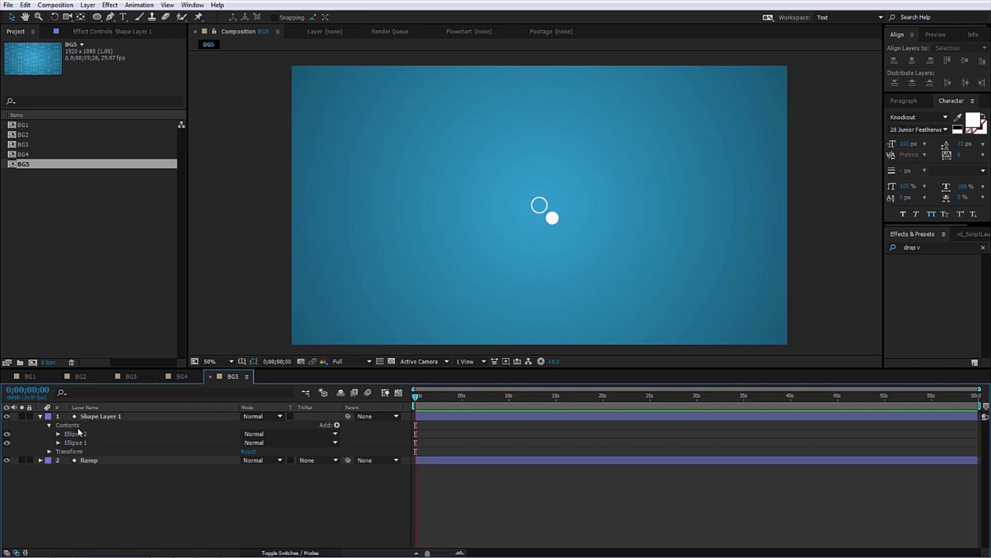
Add a Repeater for both circles with enough copies to span the frame's width, and move the row to the frame's upper-left edge.
click(77, 426)
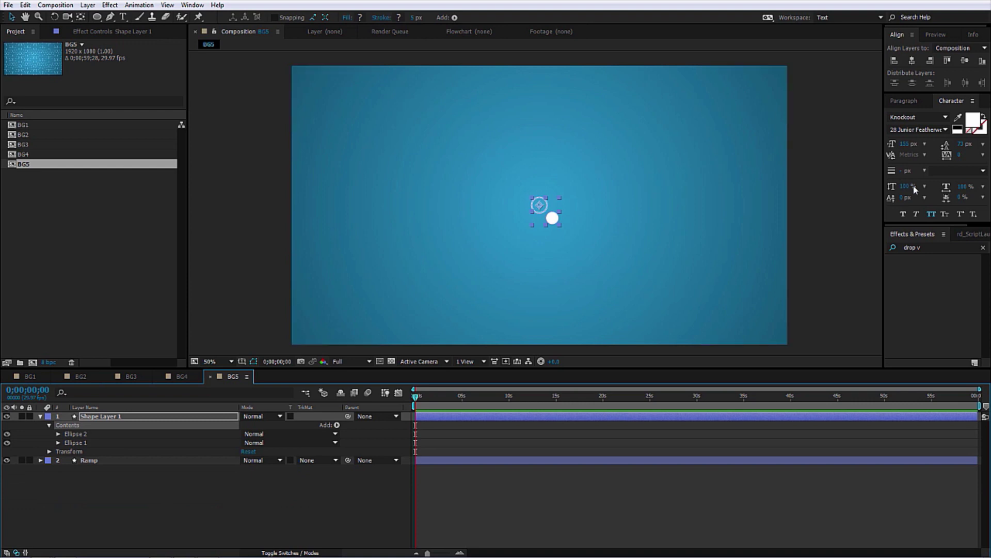
click(337, 426)
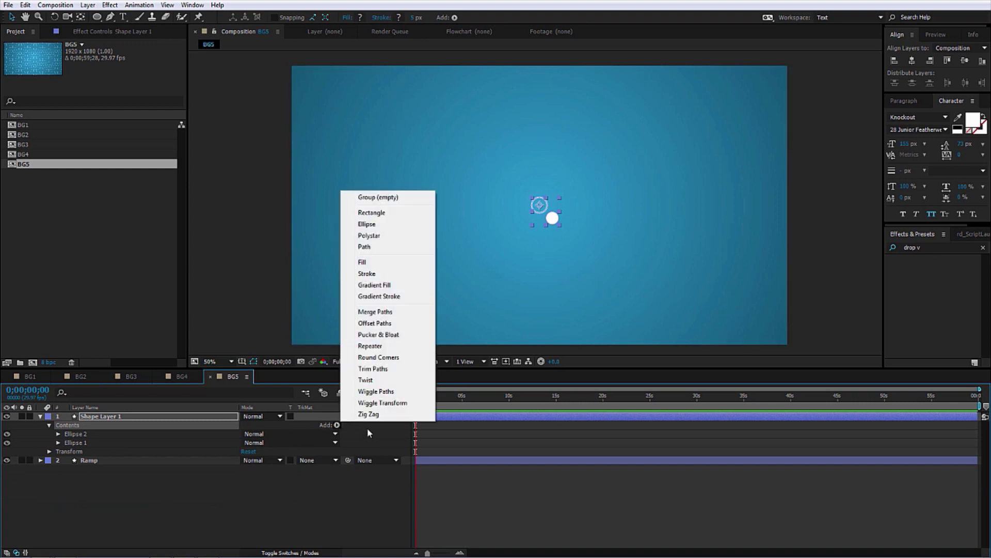
click(390, 347)
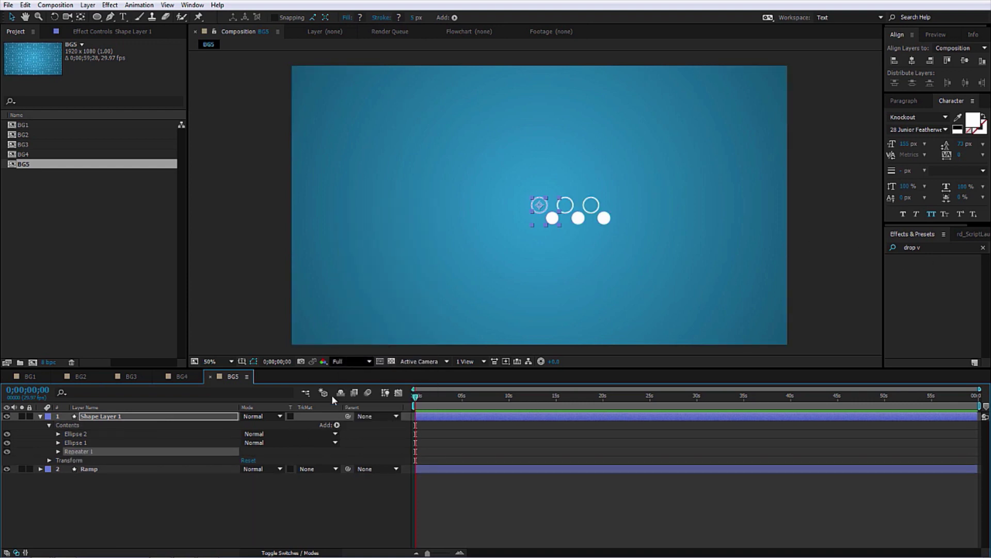
click(58, 452)
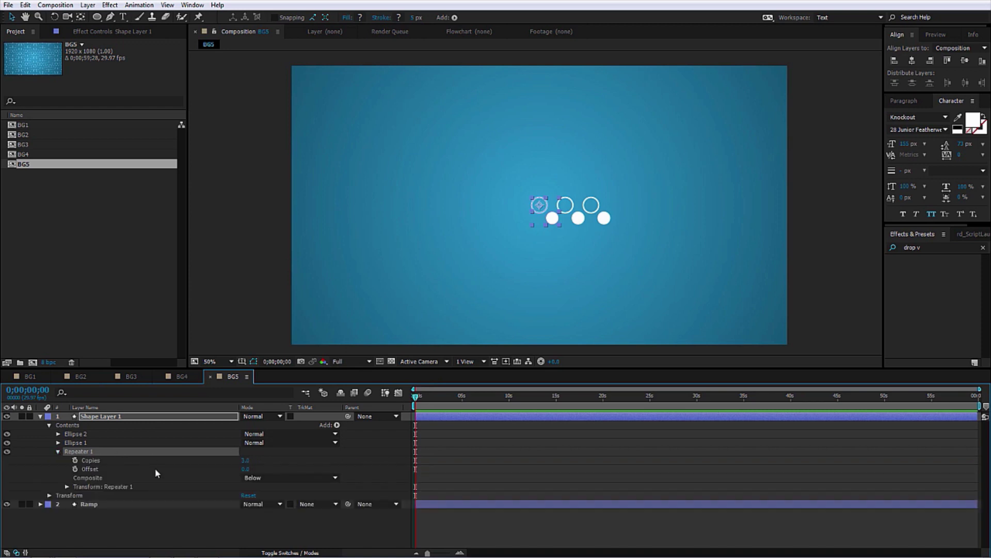
click(67, 486)
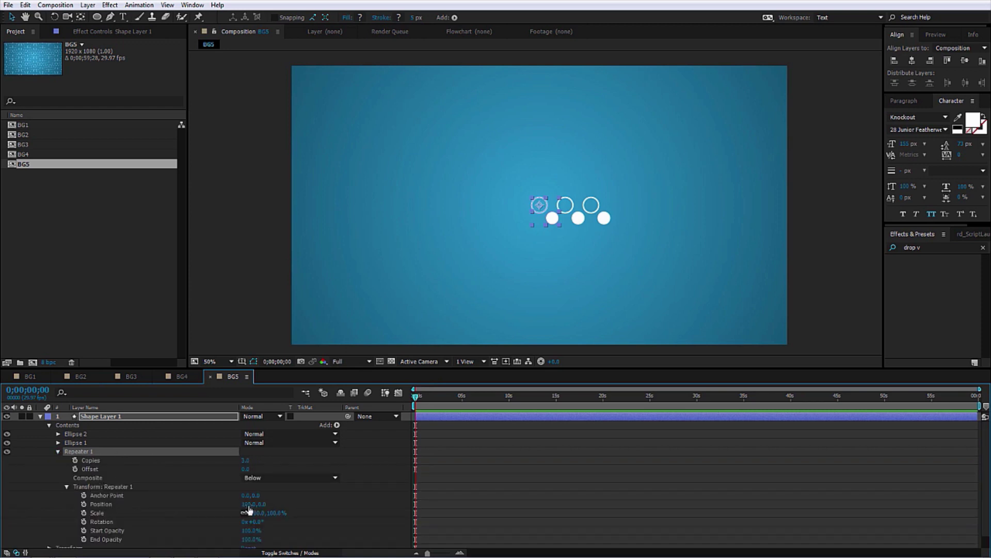
drag(246, 460, 492, 235)
drag(522, 206, 308, 105)
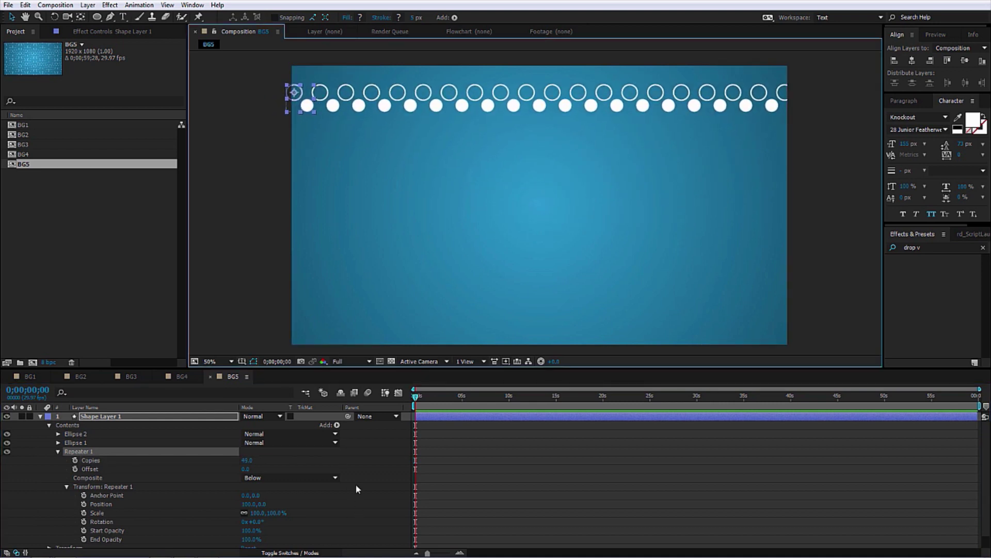
Add a second Repeater to the circle row and set its transform position to 0, 100.
click(337, 424)
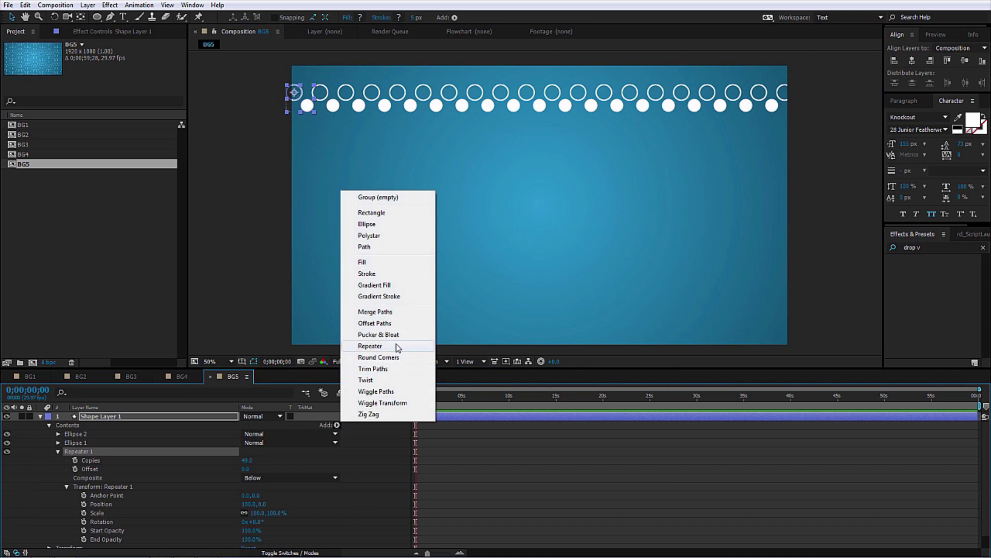
click(401, 346)
click(58, 447)
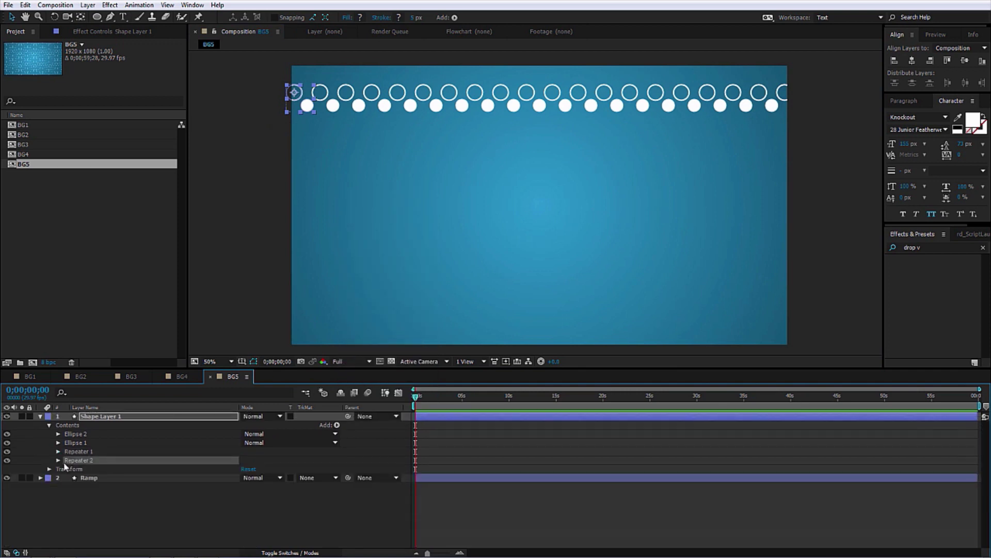
click(58, 460)
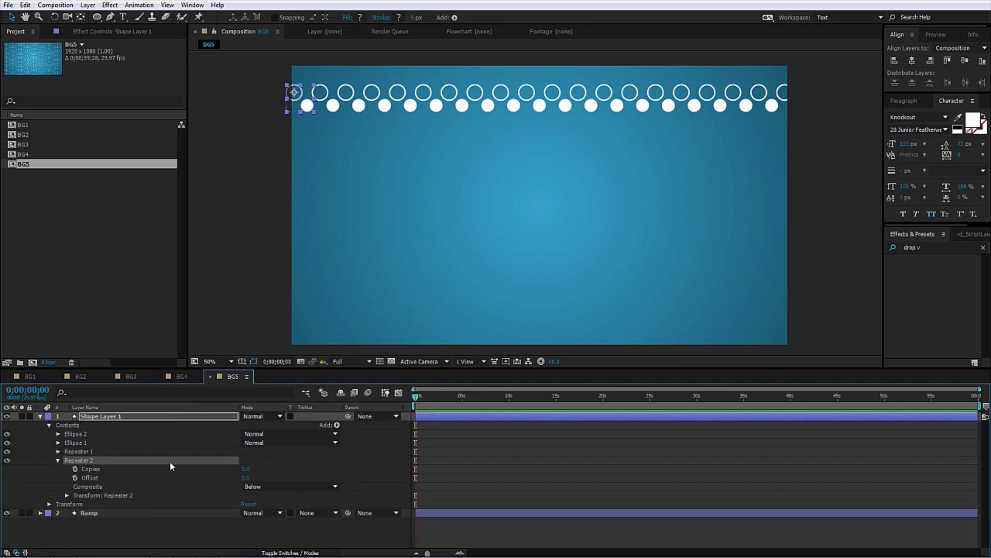
click(66, 496)
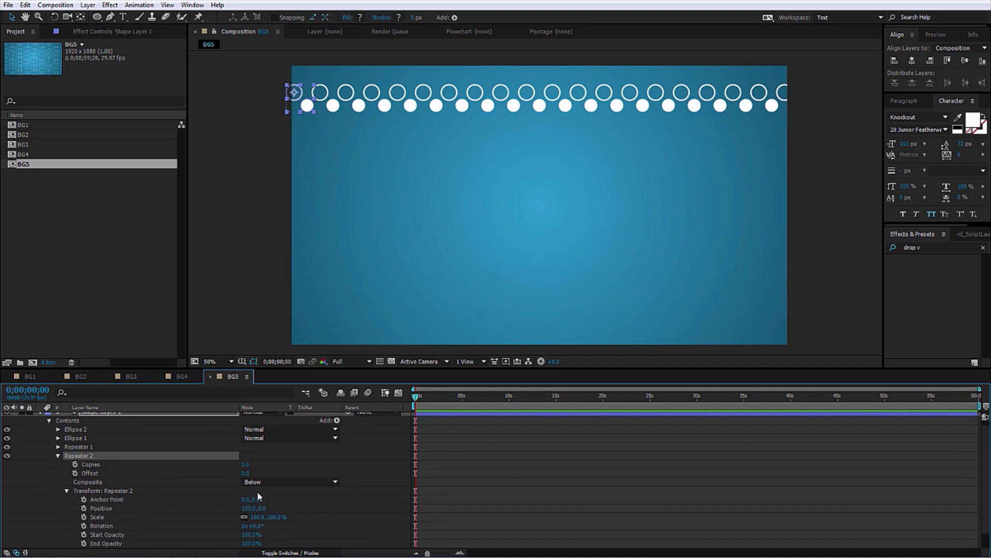
click(248, 508)
text(0)
key(Return)
click(258, 508)
text(100)
key(Return)
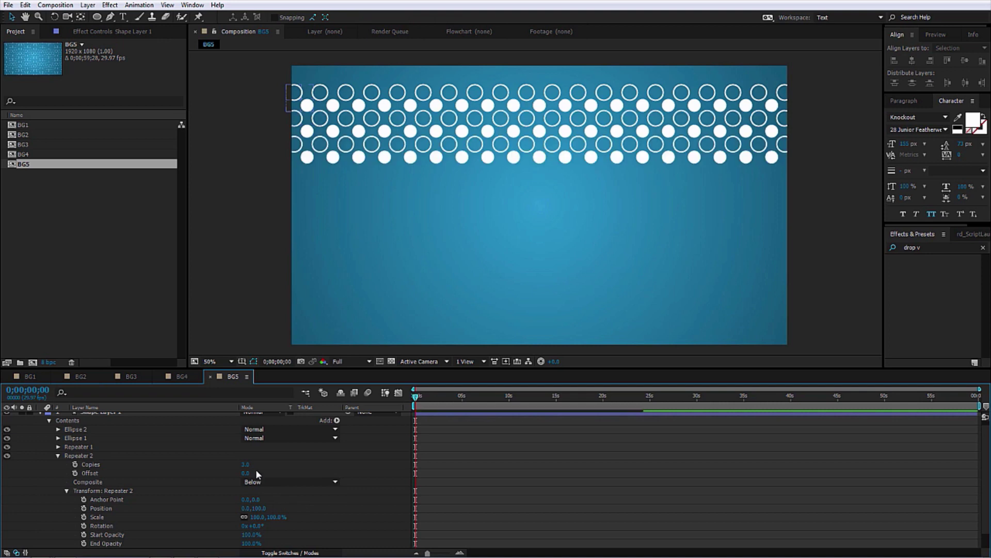
Set the second Repeater's number of copies to 5.
drag(250, 468, 255, 463)
click(250, 463)
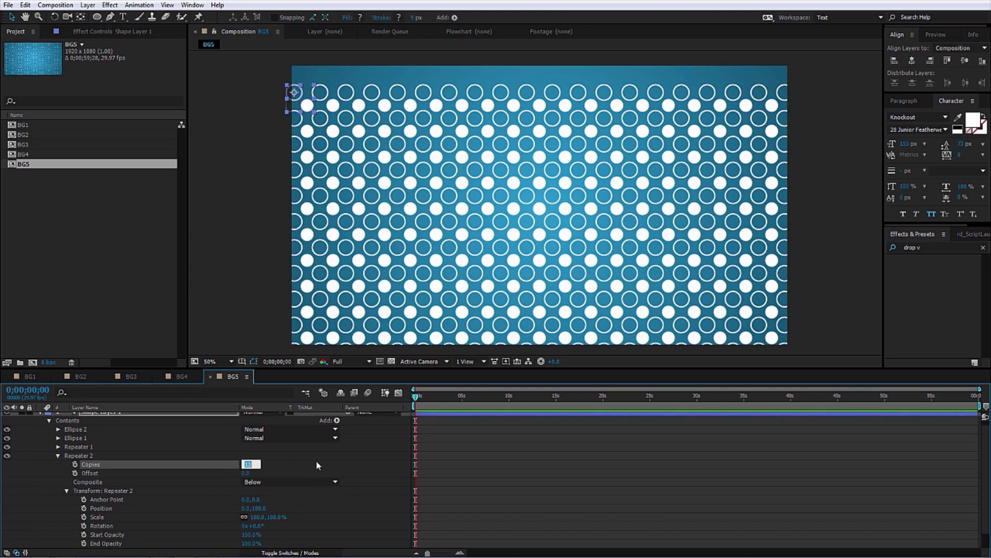
click(336, 482)
click(367, 469)
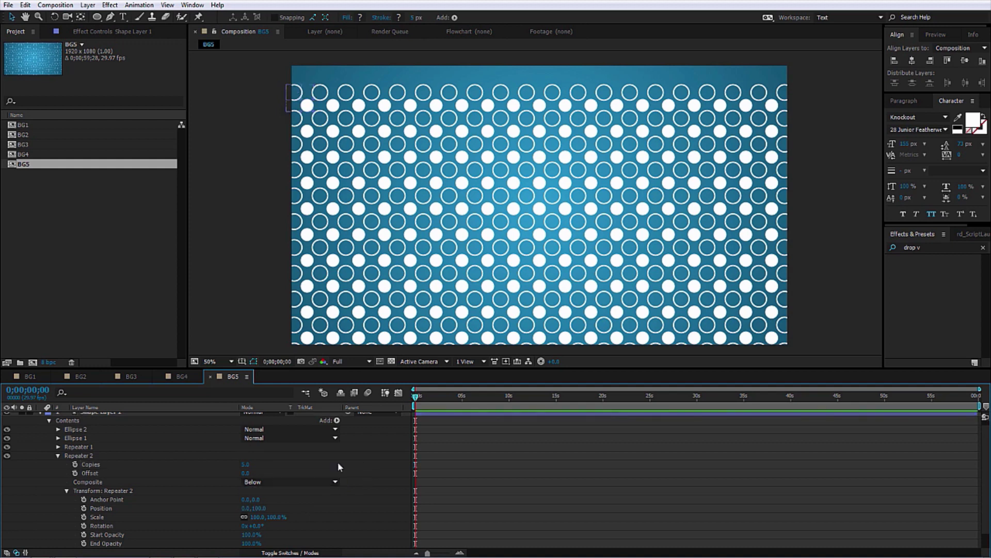
Fade the repeated rows downward by setting the second Repeater's end opacity to 30%.
scroll(224, 467, down, 1)
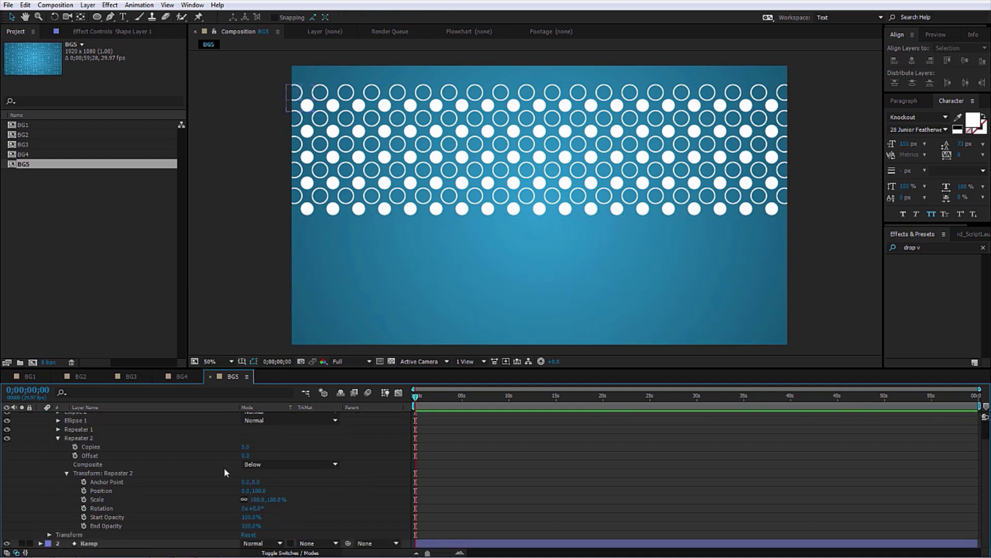
click(258, 524)
text(30)
key(Return)
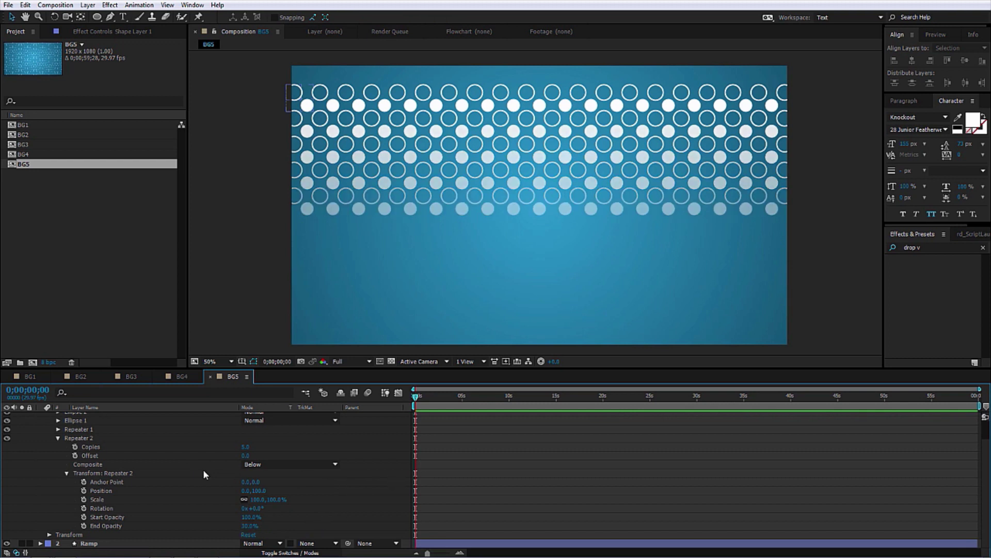
Scale the circle shape layer down slightly and move it so the pattern starts at the frame's upper-left corner.
scroll(103, 444, up, 1)
click(101, 417)
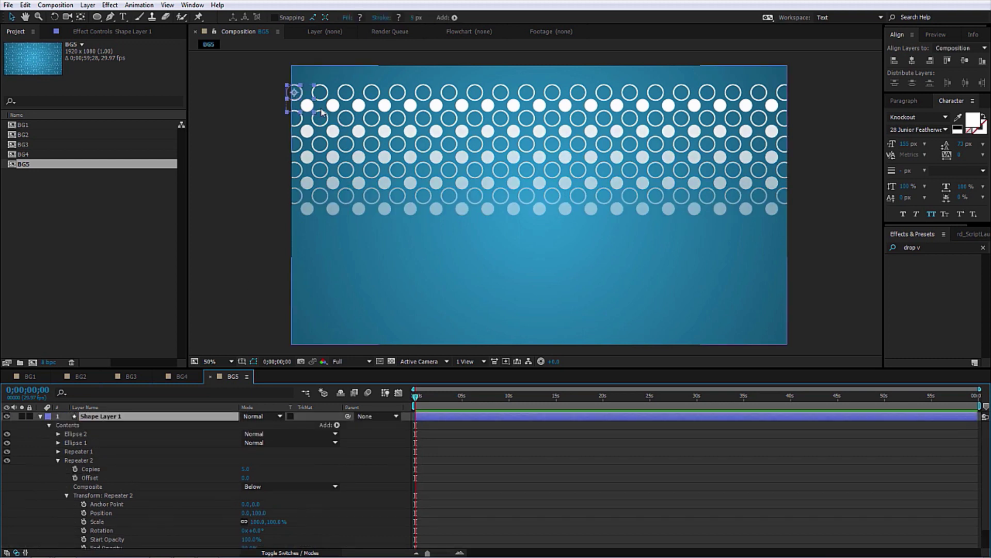
drag(317, 115, 294, 77)
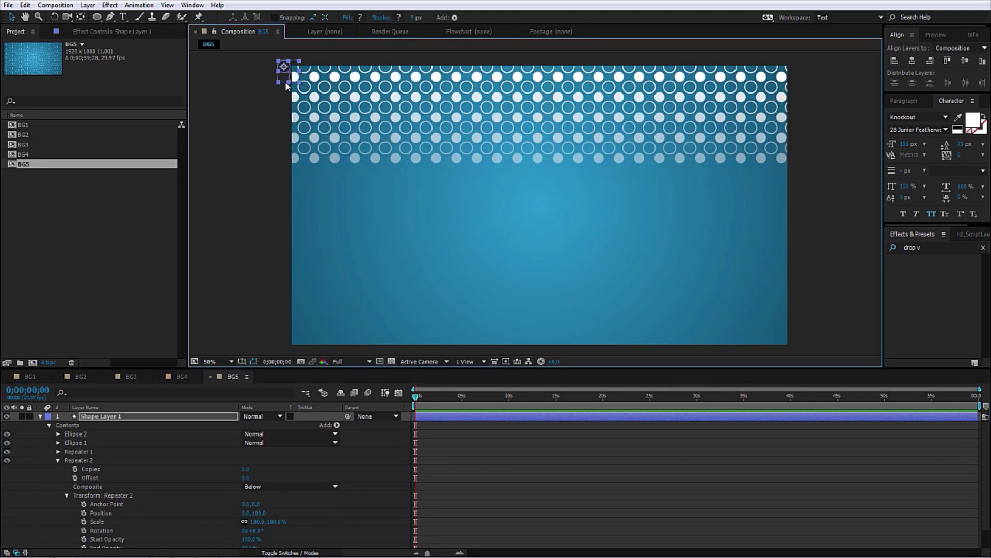
Add a third Repeater and set its transform position to 0, 500 so the faded block of rows fills the frame.
click(335, 424)
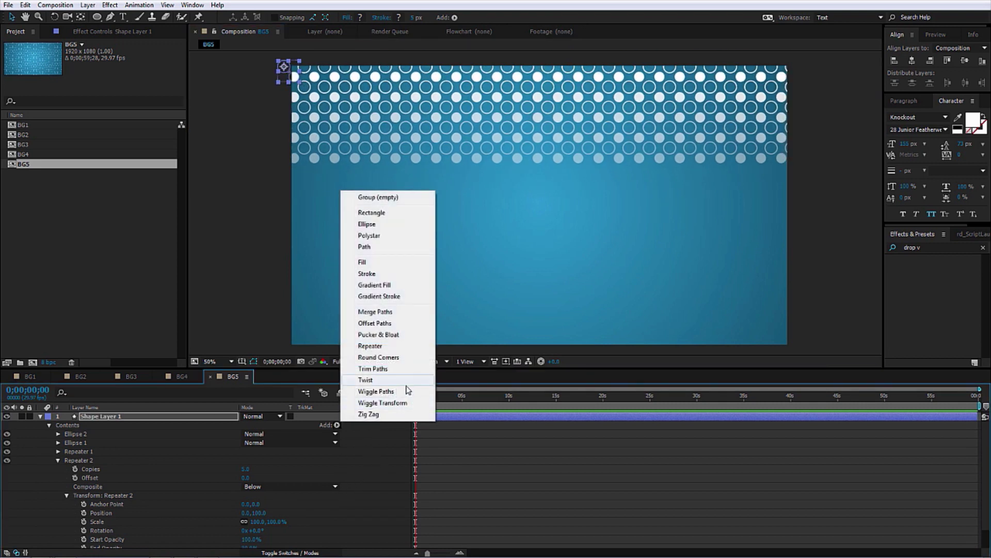
click(403, 348)
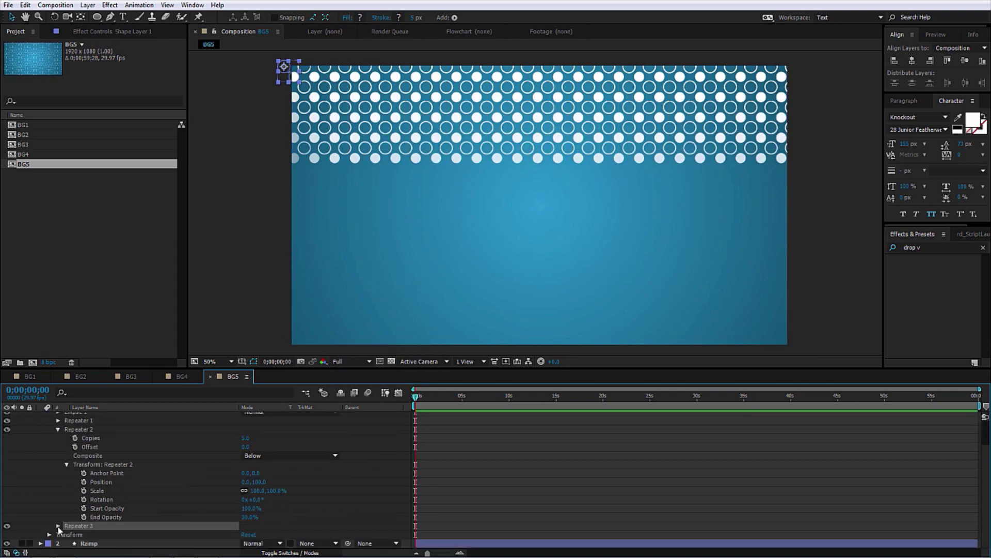
click(58, 543)
scroll(200, 500, down, 2)
scroll(200, 501, down, 1)
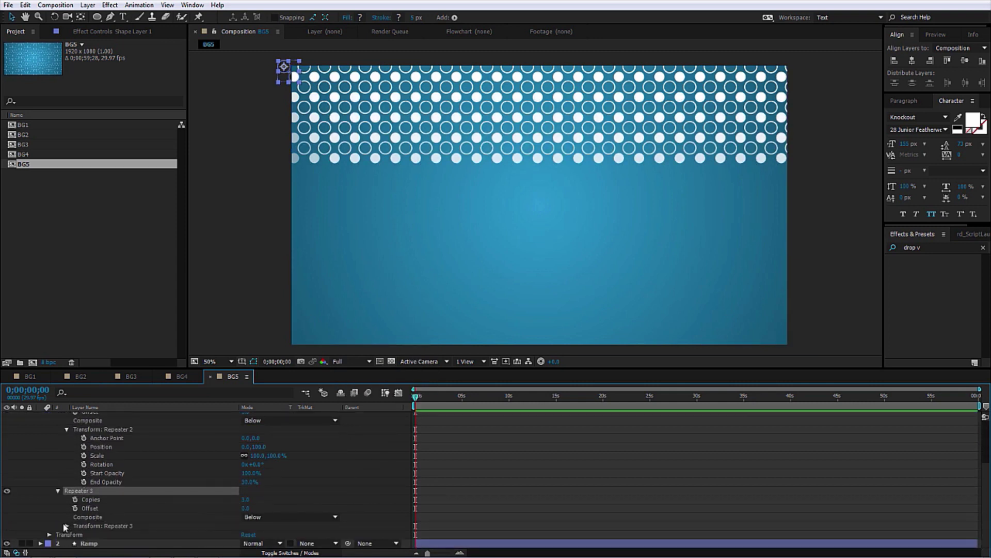
click(67, 526)
scroll(151, 509, down, 3)
drag(245, 490, 526, 512)
click(259, 490)
text(500)
click(329, 494)
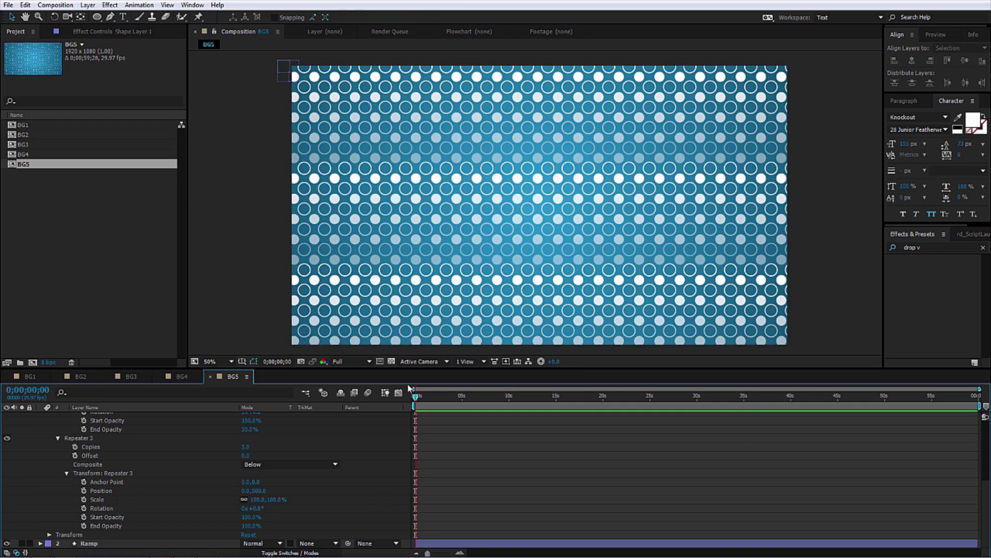
Set the circle pattern layer's opacity to 30%.
scroll(127, 429, up, 5)
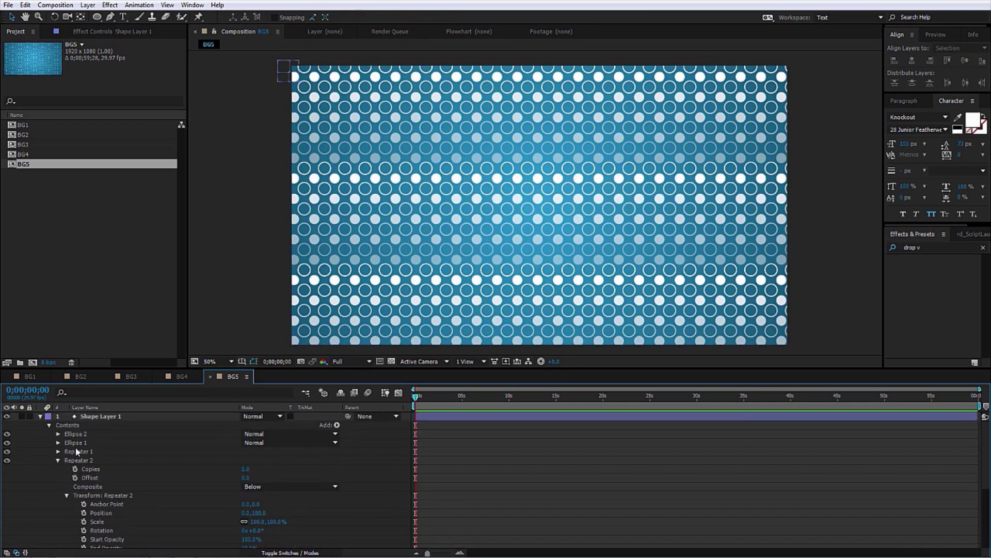
click(101, 421)
key(t)
click(249, 425)
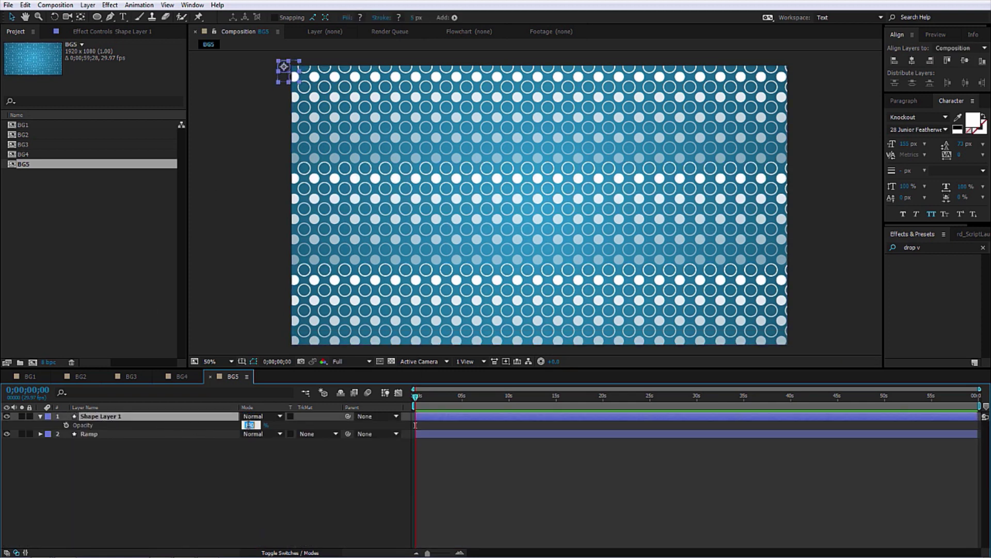
text(30)
click(292, 474)
Change the circle pattern layer's blending mode to Overlay and deselect the layer.
click(259, 417)
click(320, 295)
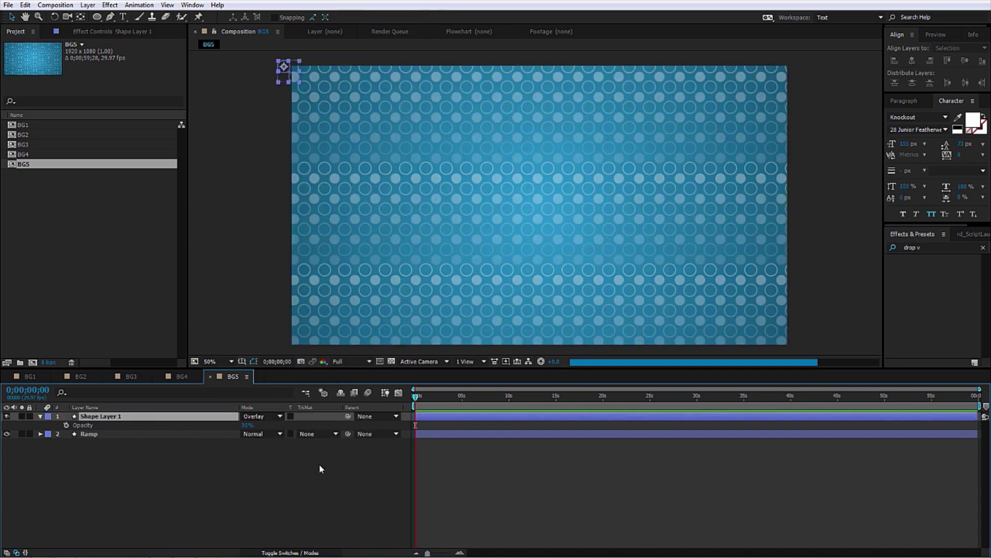
scroll(520, 234, down, 1)
scroll(521, 237, up, 1)
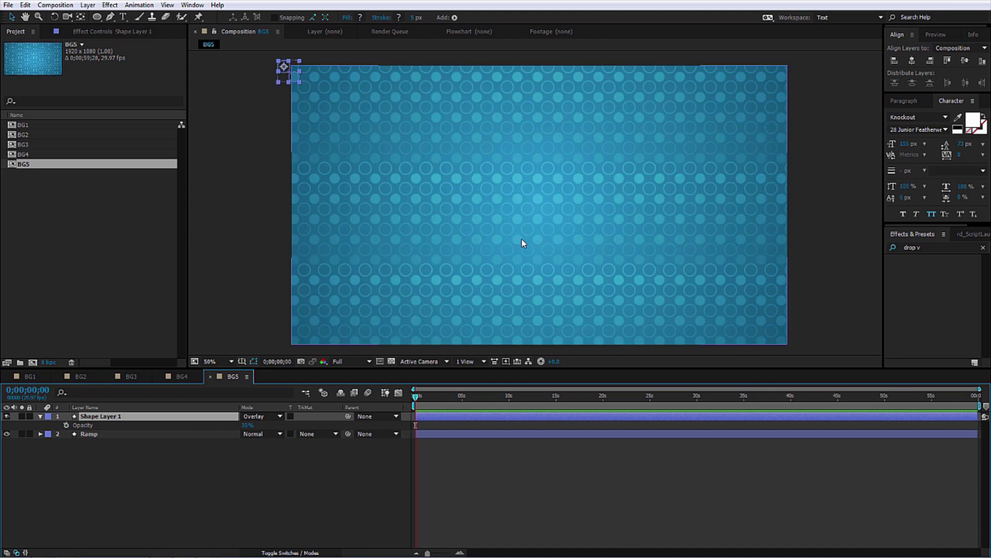
key(F2)
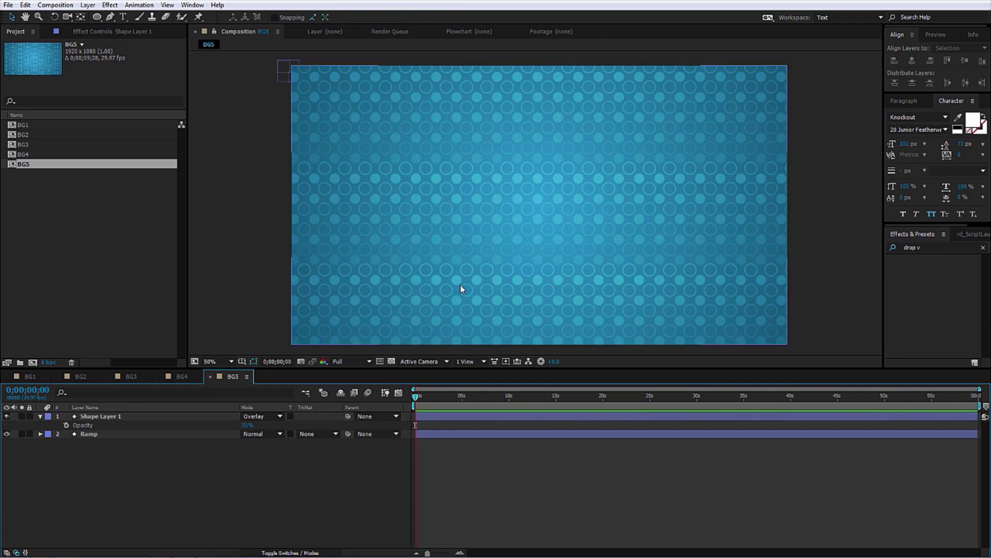